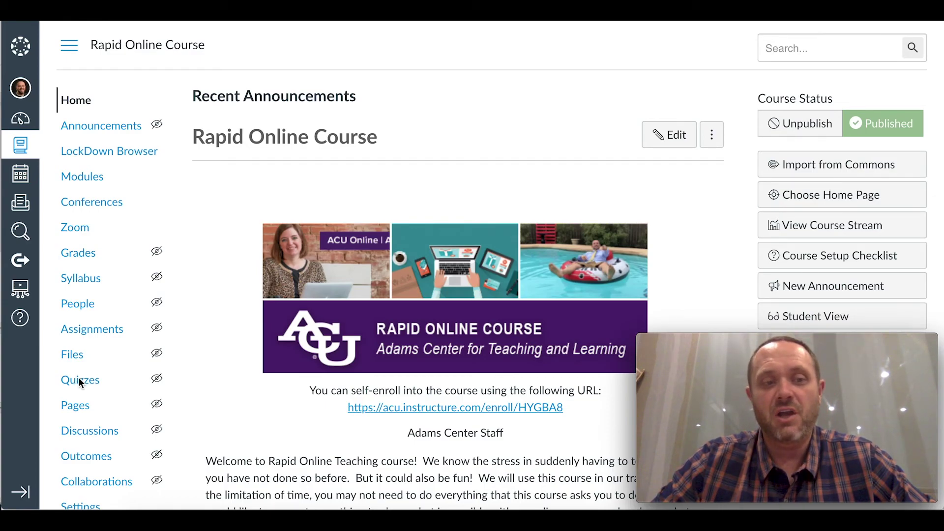
Open the management page for the question banks from the Rapid Online Course's quizzes.
left_click(80, 382)
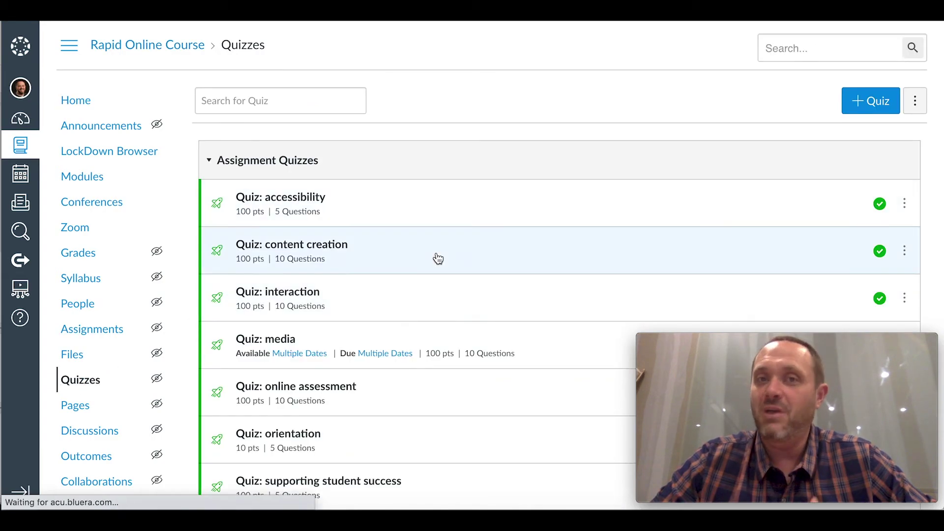
scroll(438, 259, "down", 3)
scroll(438, 259, "up", 3)
scroll(438, 259, "down", 1)
scroll(437, 259, "up", 1)
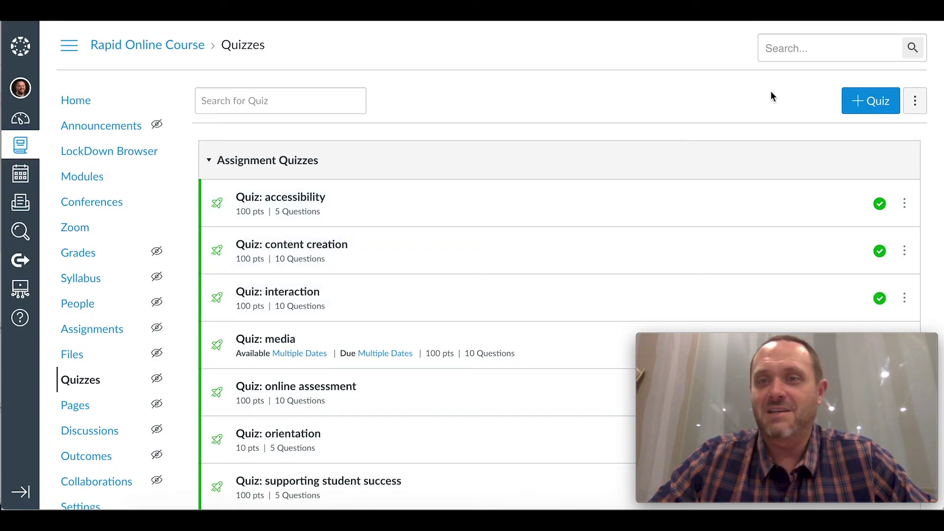
left_click(917, 109)
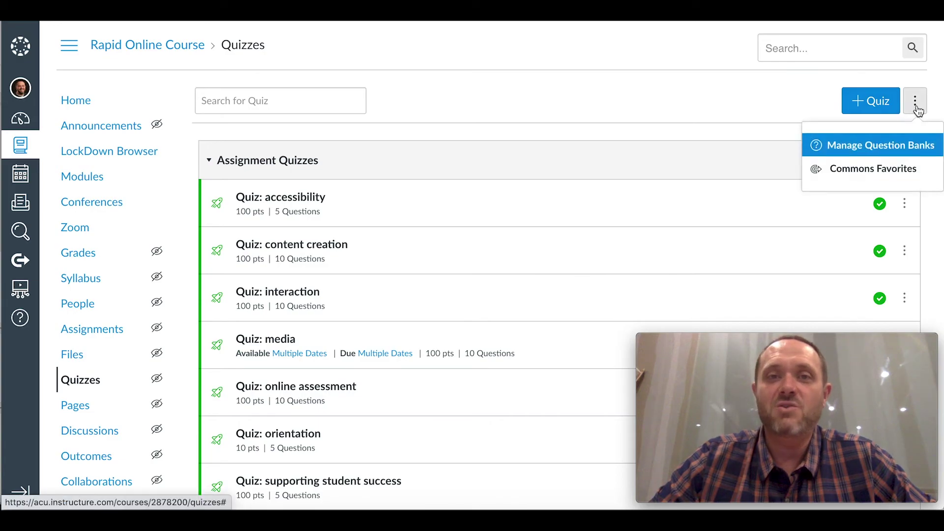
left_click(876, 147)
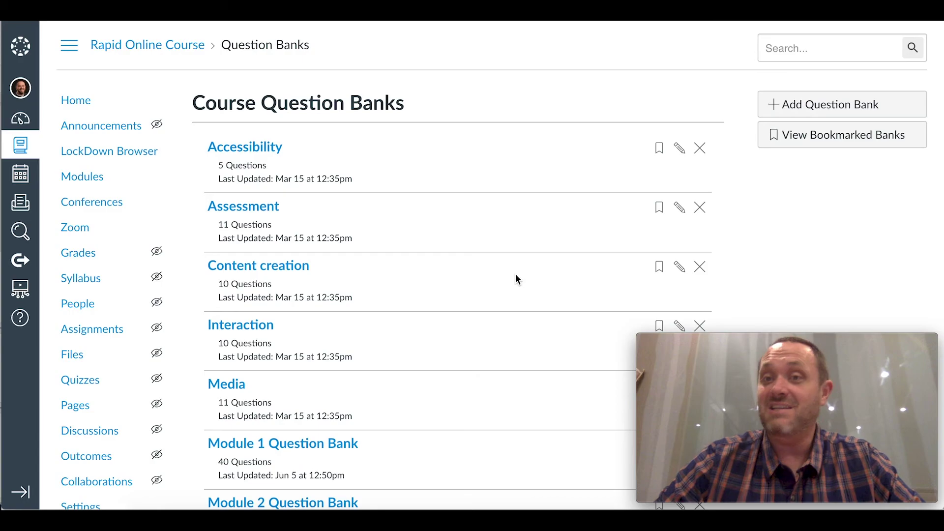
Open the Module 1 Question Bank from the list of course question banks.
scroll(455, 264, "down", 1)
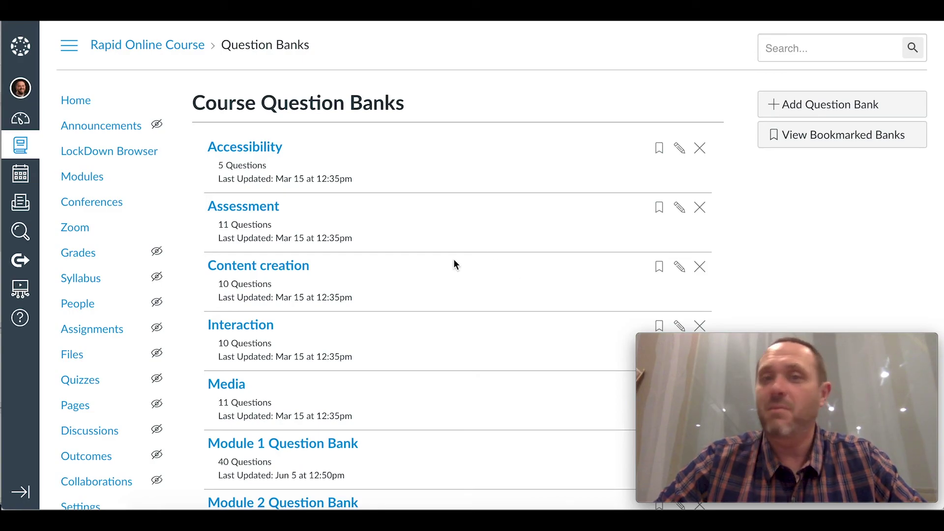
scroll(454, 263, "up", 1)
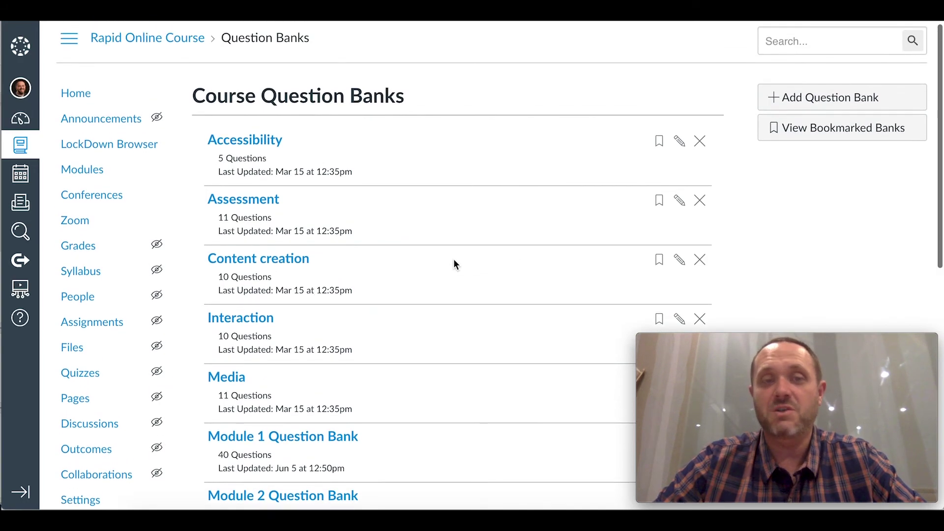
scroll(454, 264, "down", 5)
scroll(453, 264, "down", 1)
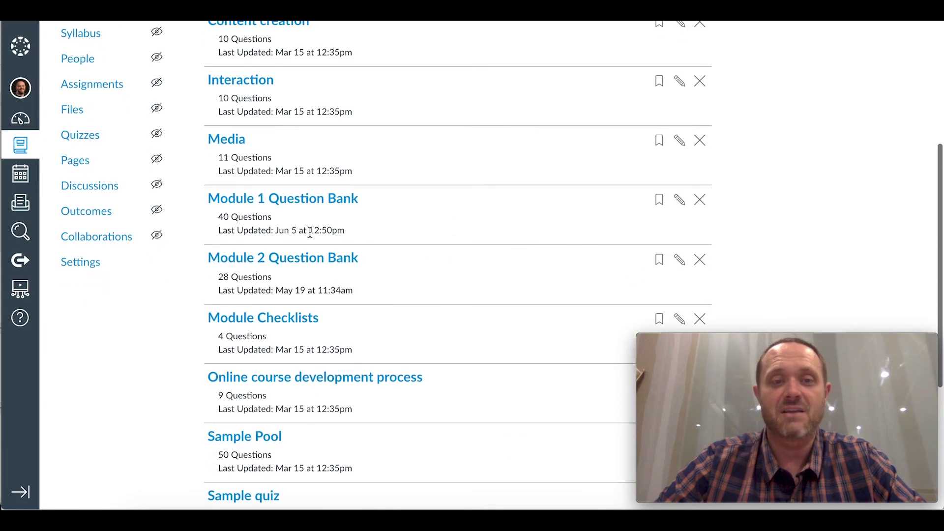
left_click(291, 205)
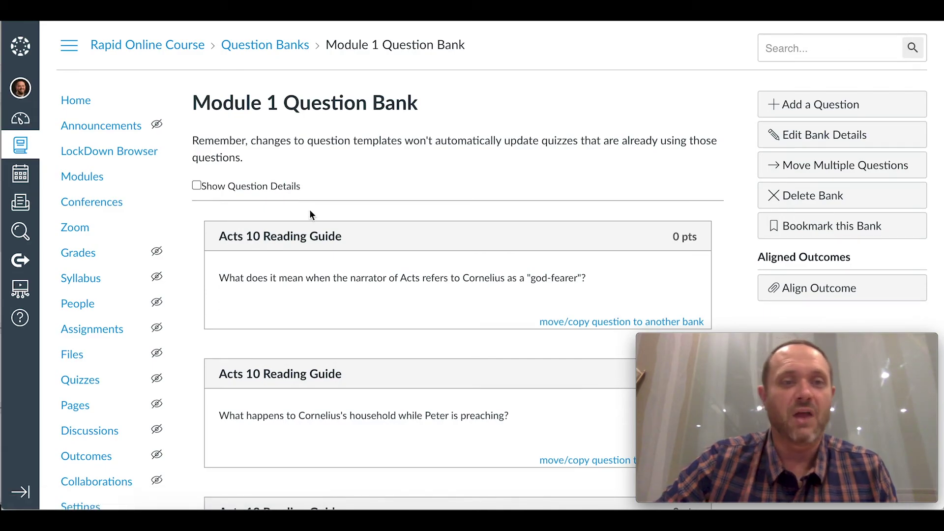
Add a new question to the Module 1 Question Bank, name it Acts 11 and keep the Multiple Choice type.
scroll(373, 241, "down", 2)
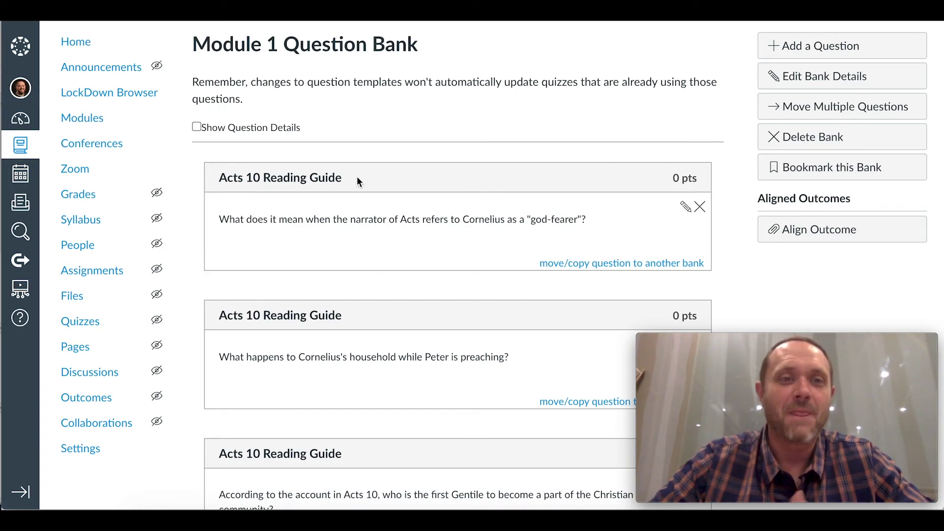
scroll(379, 240, "down", 1)
scroll(380, 241, "up", 1)
scroll(380, 241, "down", 2)
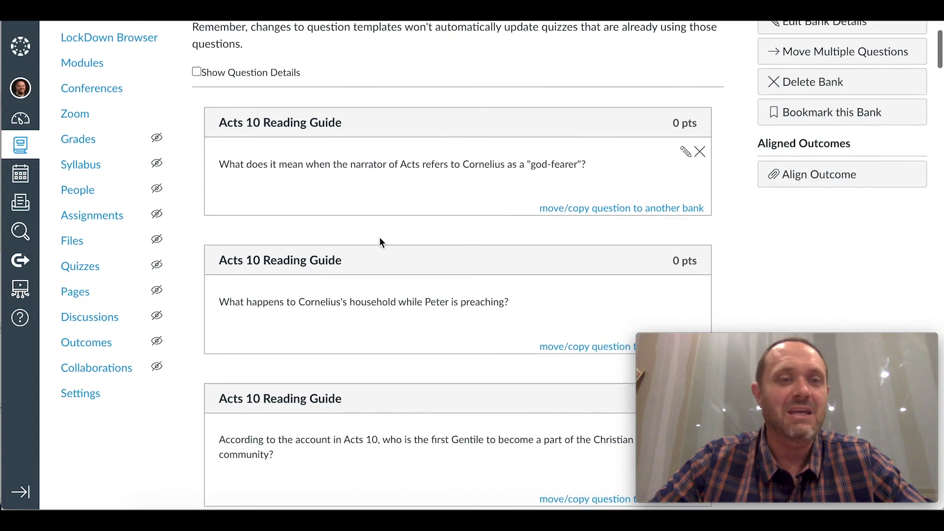
scroll(380, 241, "up", 3)
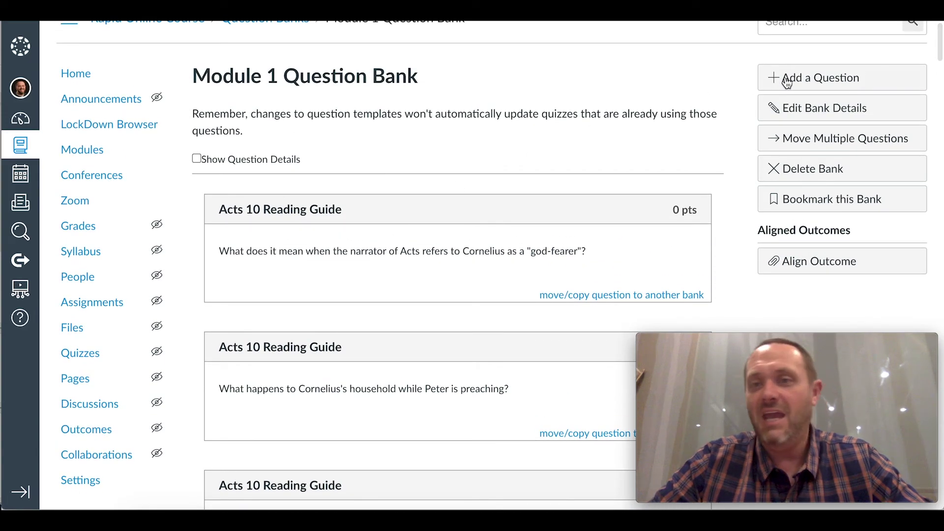
left_click(789, 83)
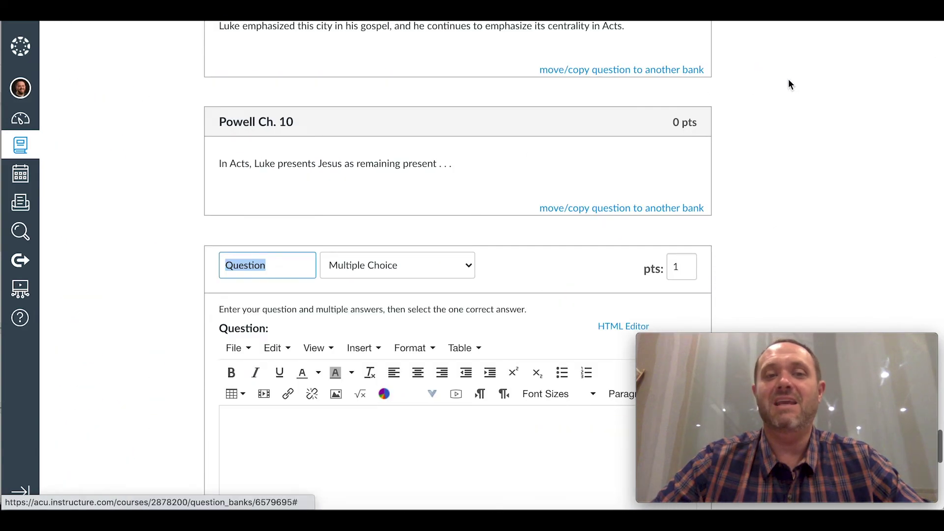
scroll(402, 299, "down", 4)
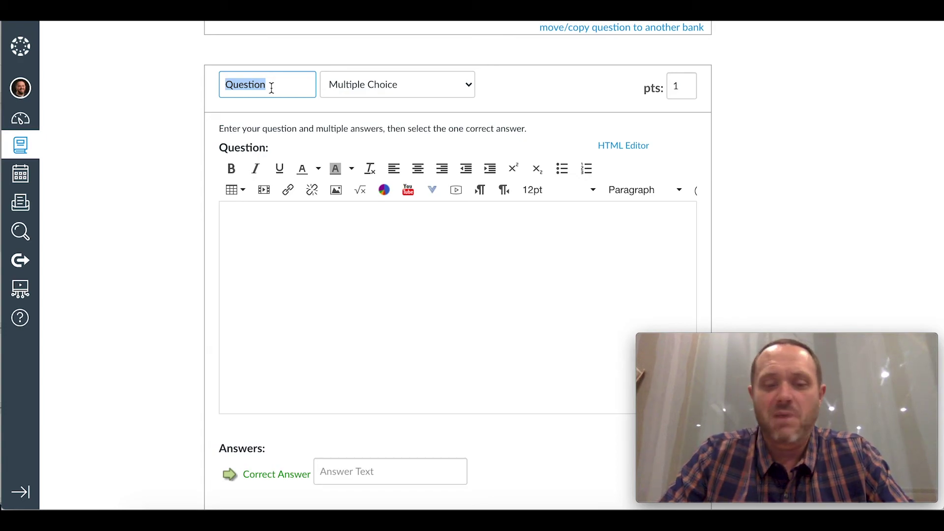
type("Acts 11")
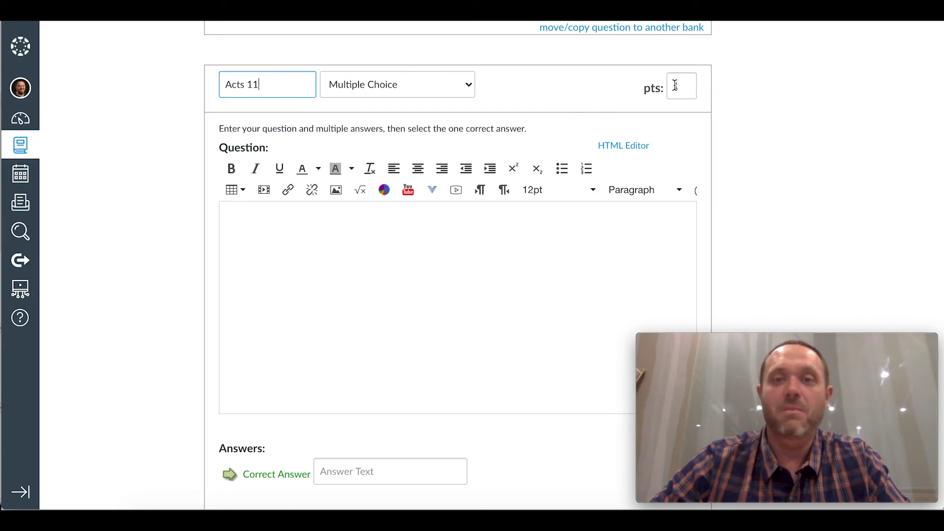
left_click(470, 88)
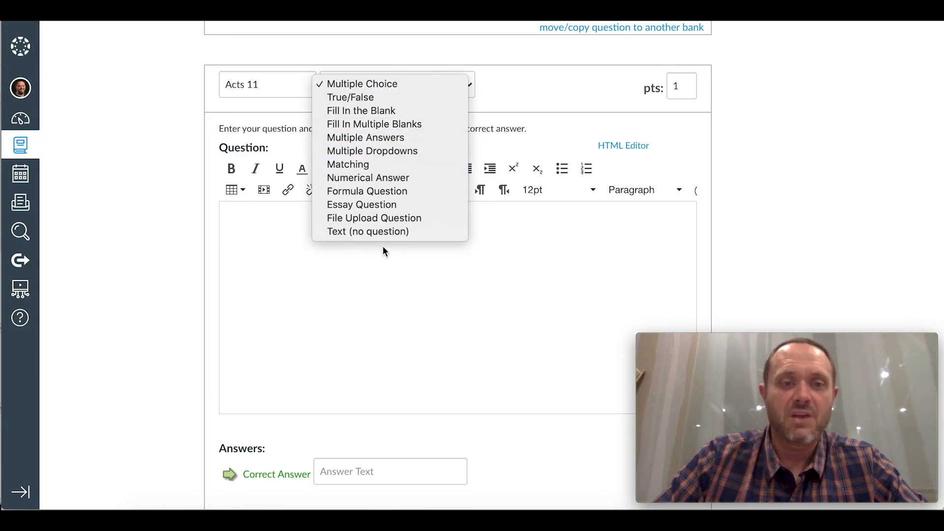
left_click(385, 84)
Enter the question text "What are the Jesus-followers in Antioch called?".
left_click(357, 247)
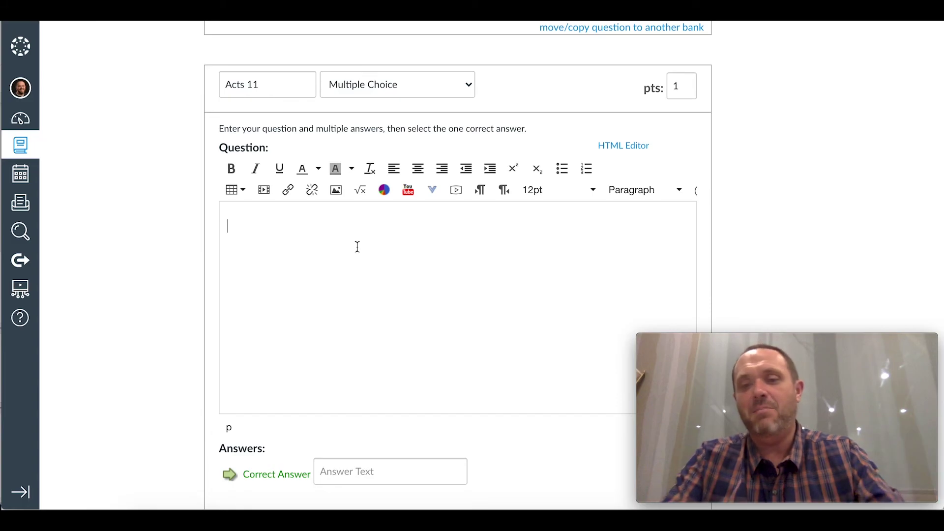
scroll(357, 247, "down", 1)
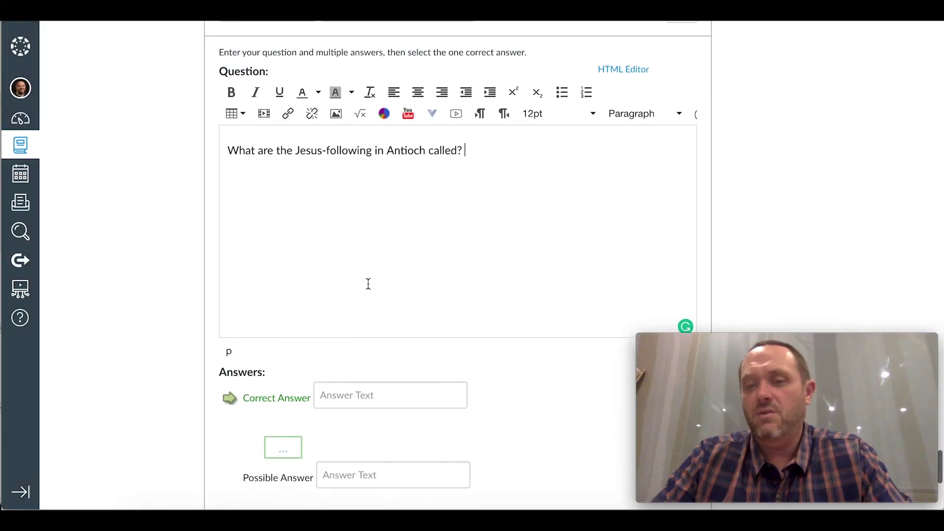
scroll(368, 284, "down", 1)
scroll(368, 284, "down", 1)
left_click(373, 117)
key("BackSpace")
key("BackSpace")
key("BackSpace")
type("ers in Antioch called?")
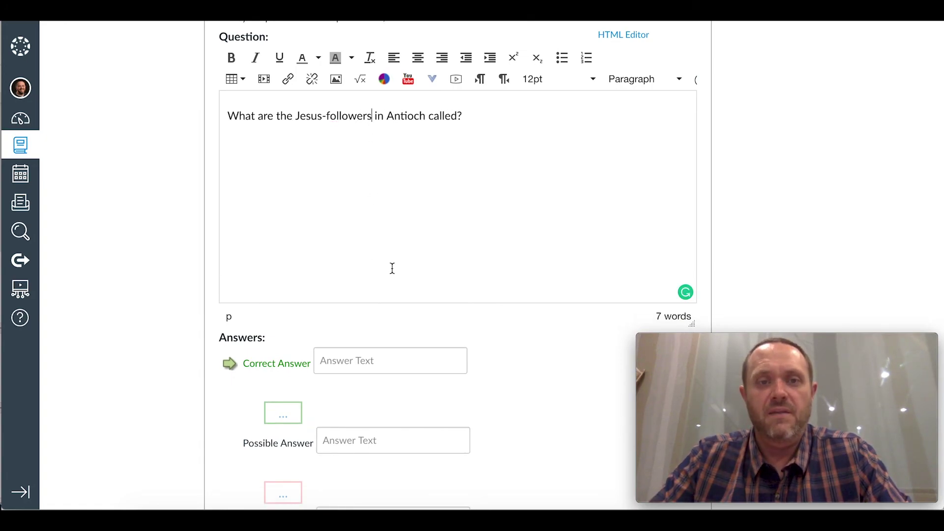
Enter "Christians" as the question's correct answer.
scroll(391, 267, "down", 4)
left_click(382, 185)
type("Christians")
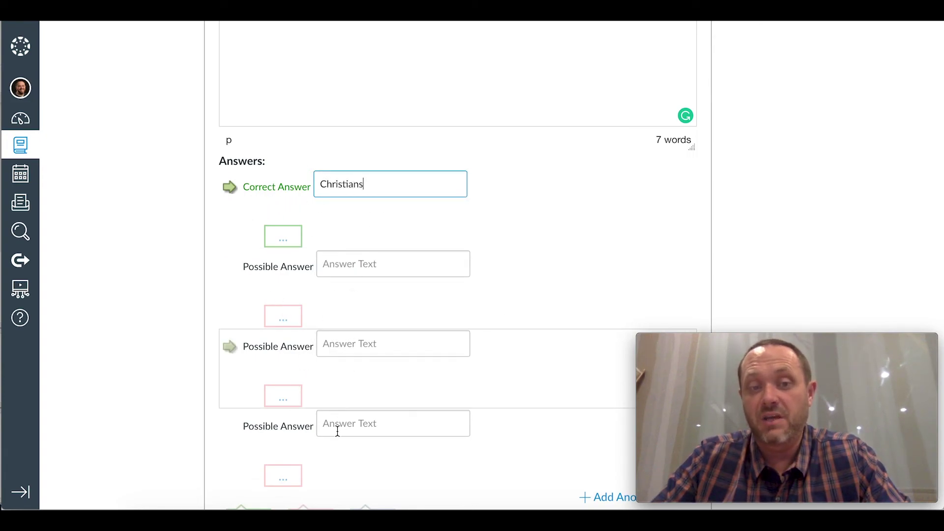
Delete the last blank possible answer and add another blank answer in its place.
scroll(362, 298, "down", 2)
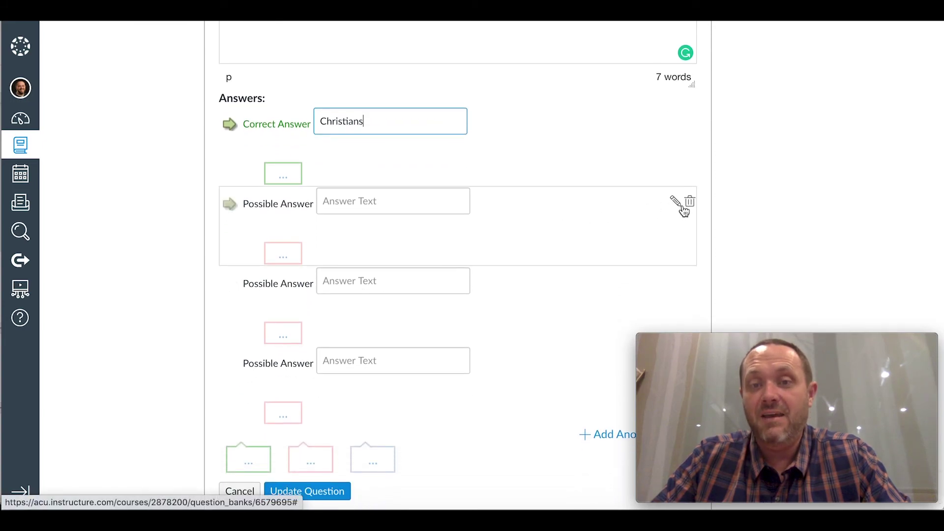
scroll(544, 257, "down", 2)
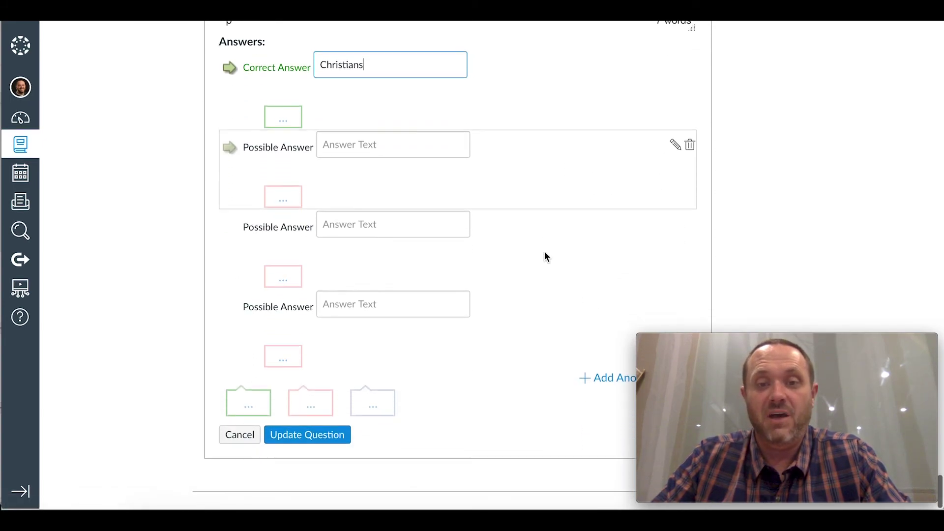
scroll(582, 182, "up", 2)
scroll(648, 253, "down", 2)
left_click(689, 307)
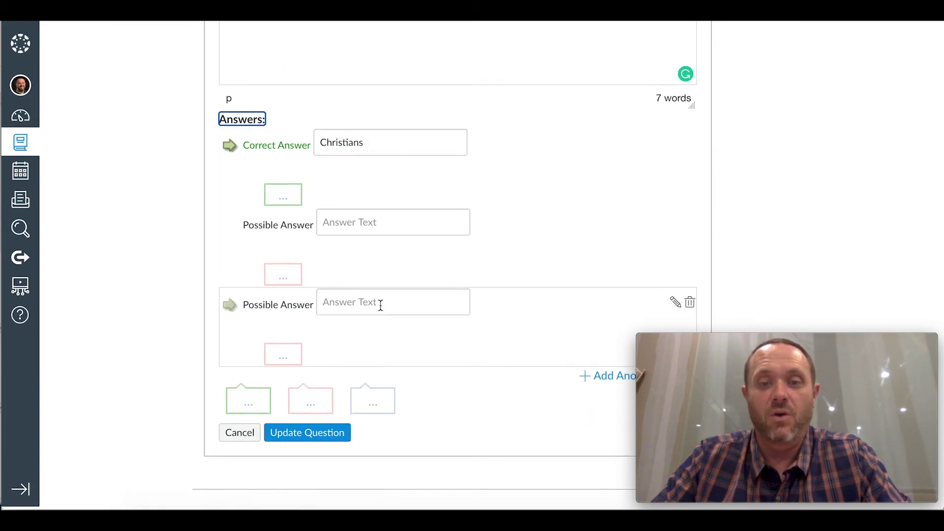
left_click(612, 381)
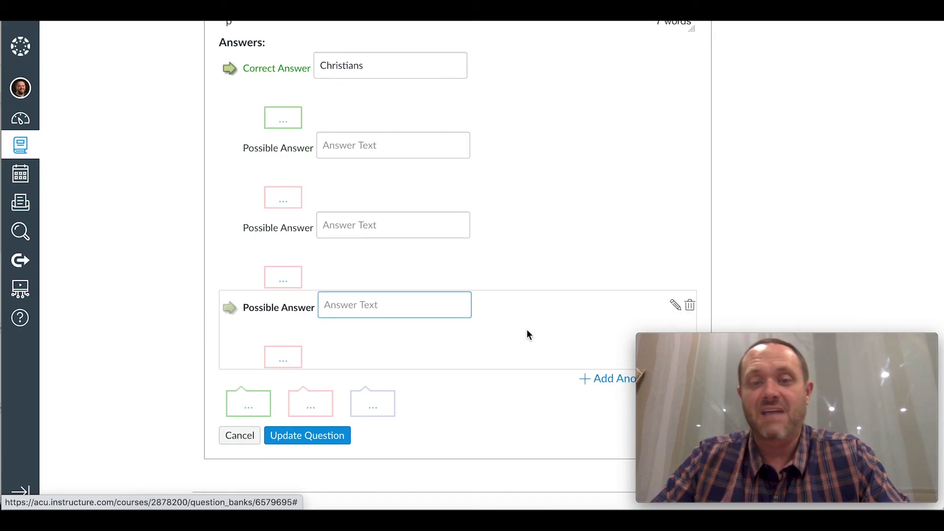
Try marking the blank possible answers as correct, and set "Christians" as the correct answer again.
scroll(419, 266, "up", 1)
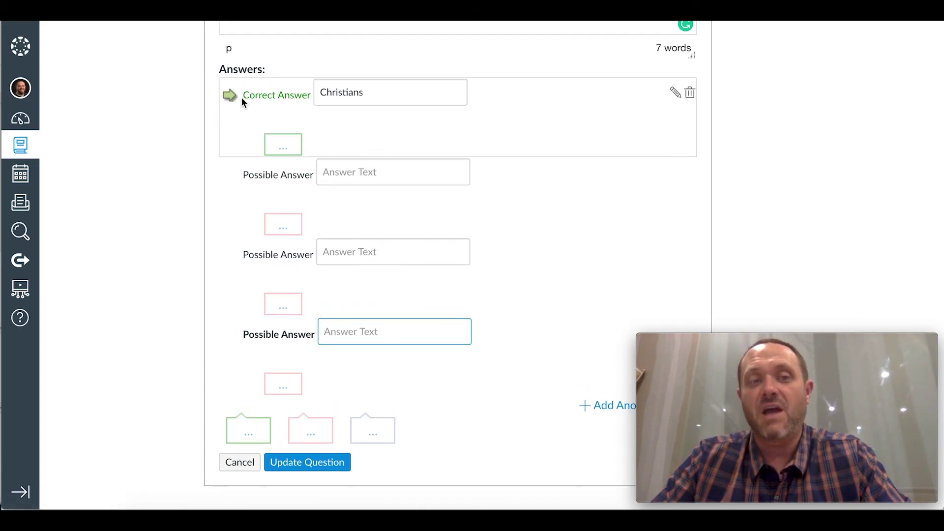
left_click(227, 185)
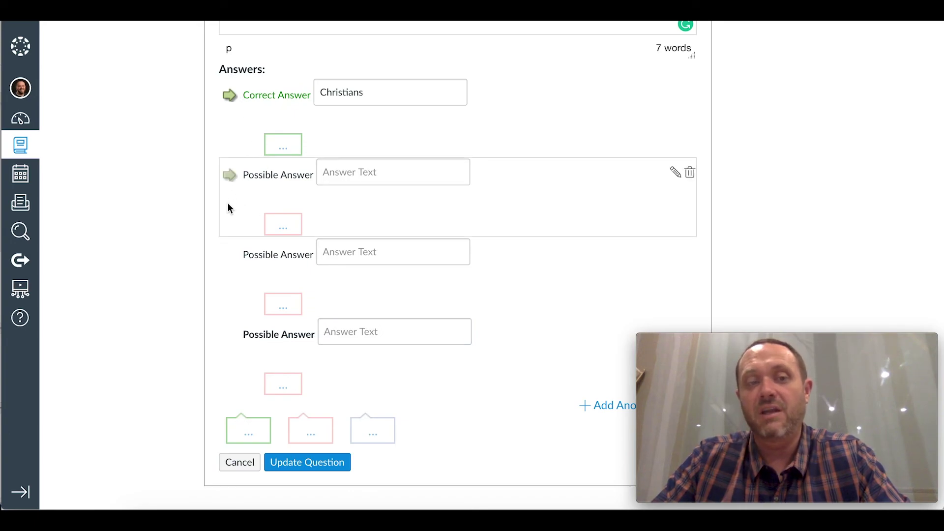
left_click(229, 176)
left_click(235, 262)
left_click(229, 96)
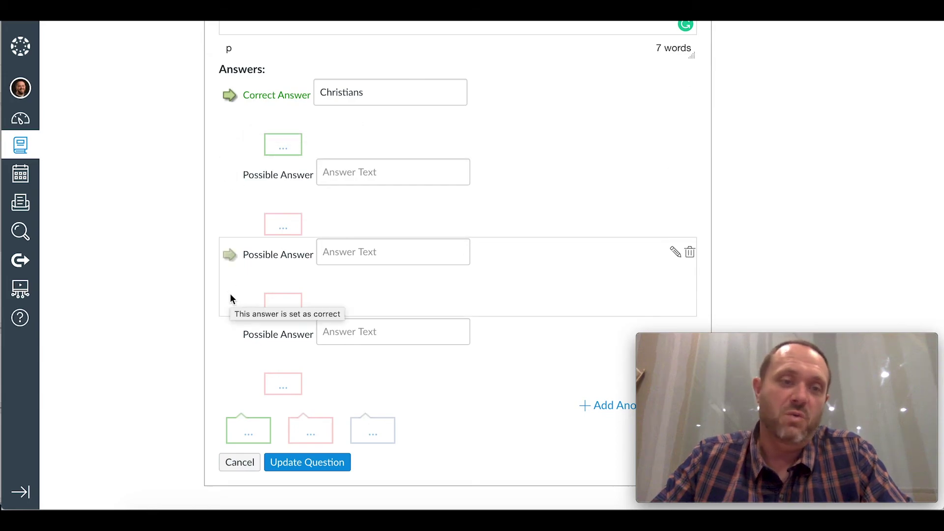
Fill in the three remaining possible answers with "Slaves", "Believers" and "Fools".
left_click(373, 170)
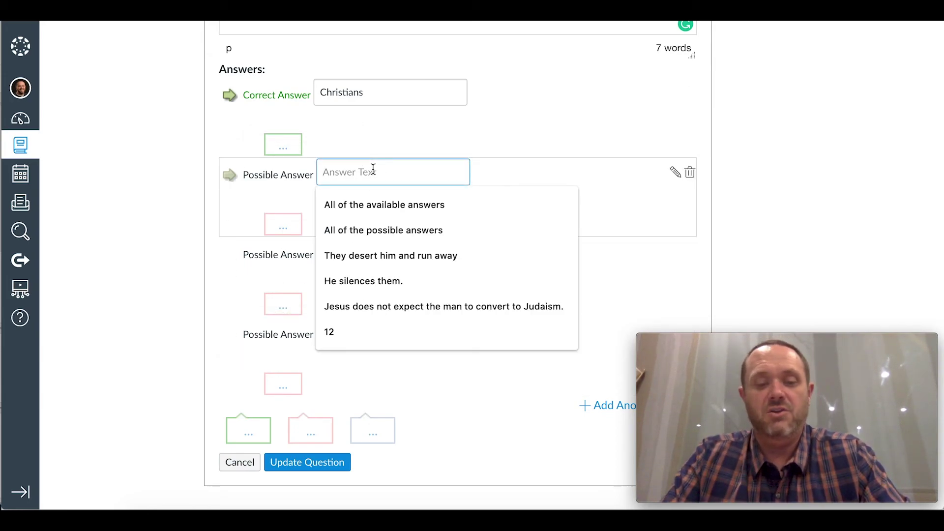
type("Salves")
key("BackSpace")
key("BackSpace")
key("BackSpace")
key("BackSpace")
key("BackSpace")
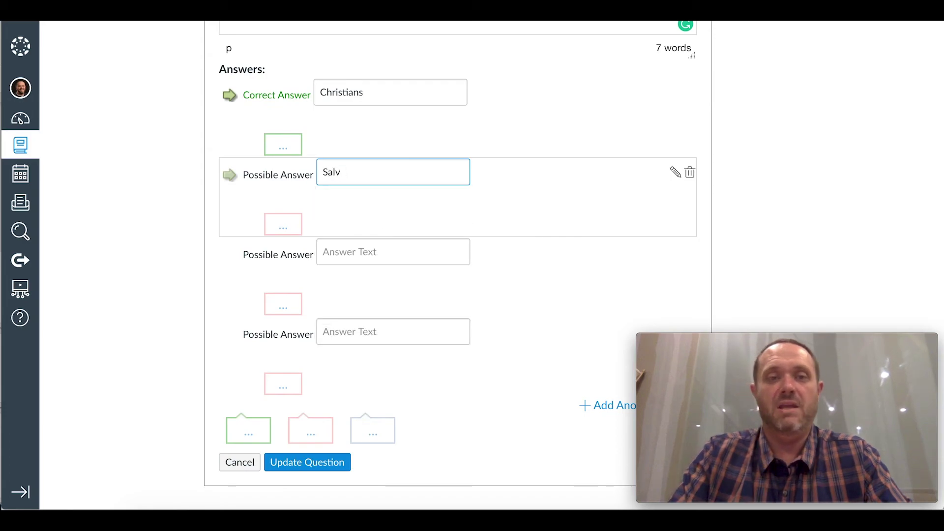
type("laves")
left_click(353, 260)
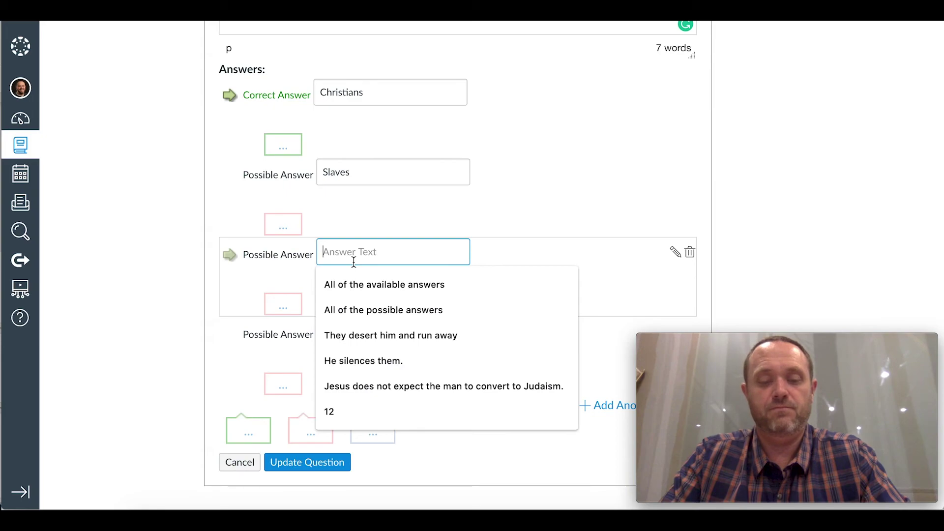
type("Believers")
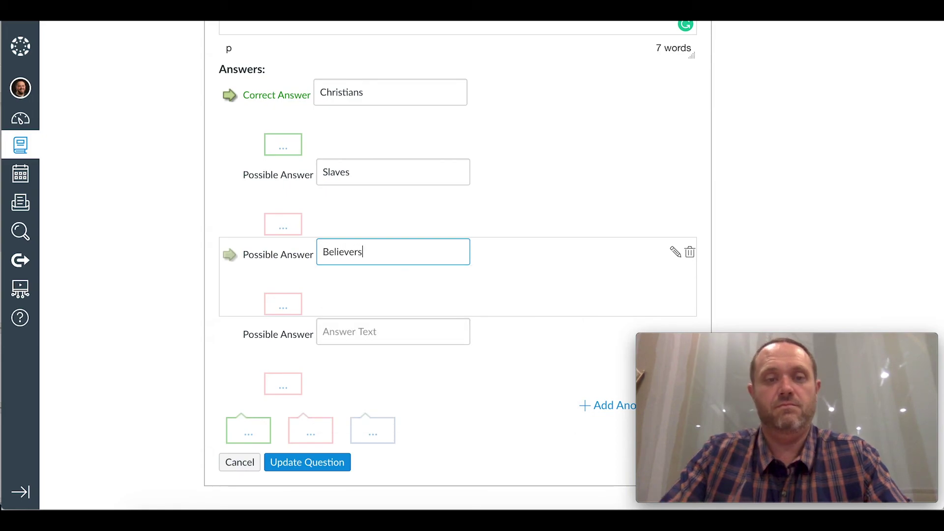
left_click(353, 326)
type("Fools")
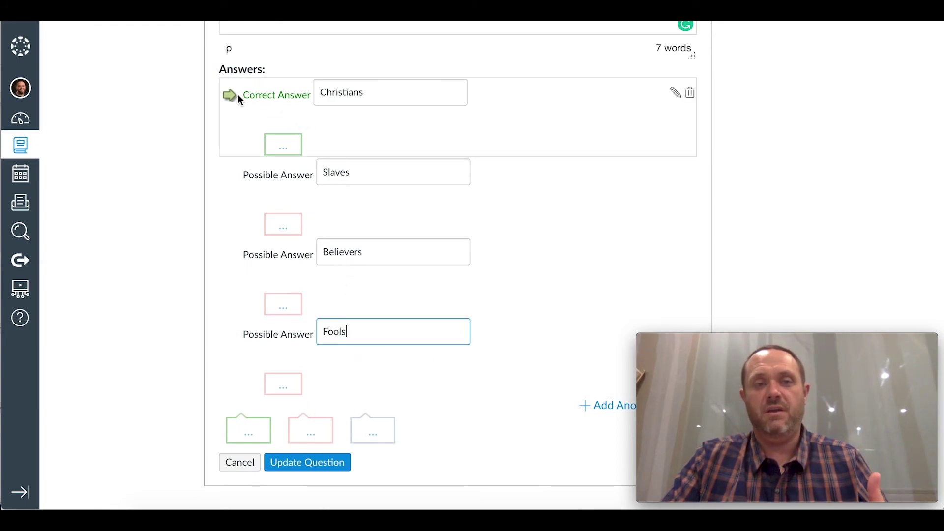
Open the correct answer comments editor for the Acts 11 question.
scroll(358, 306, "down", 1)
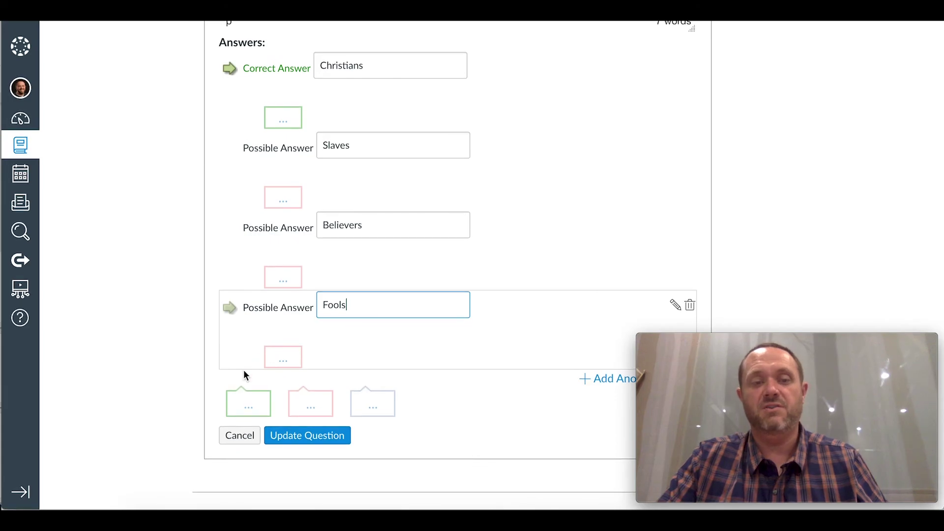
left_click(241, 400)
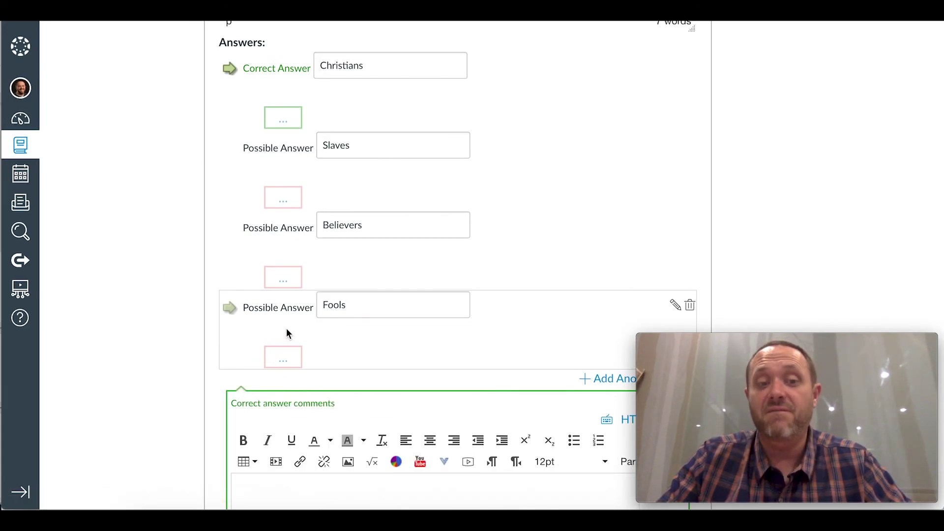
scroll(287, 329, "down", 1)
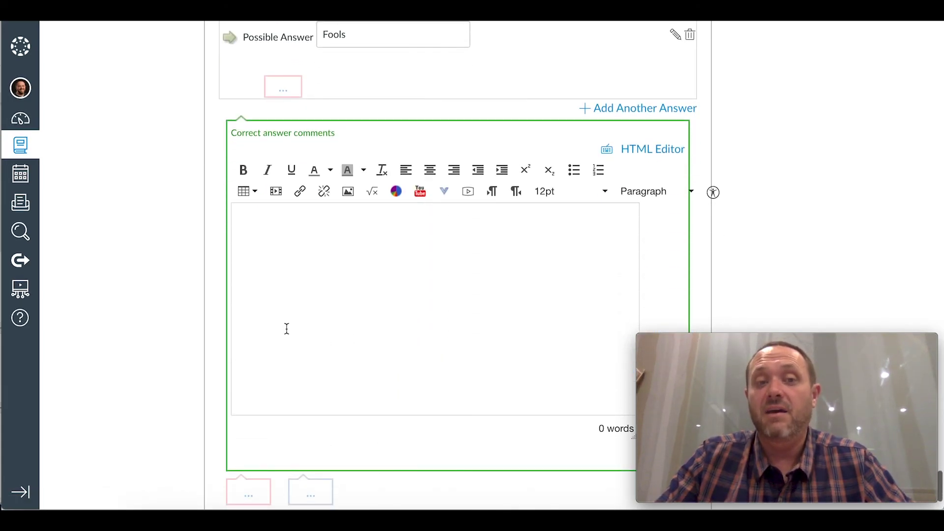
left_click(270, 239)
scroll(293, 266, "down", 3)
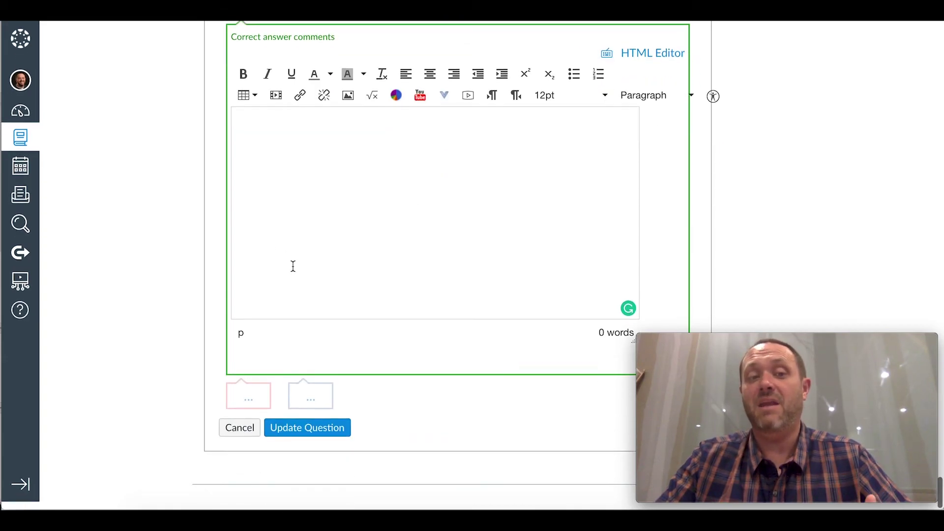
Open the wrong answer and general answer comments editors, and discard the new Acts 11 question without saving it.
left_click(233, 410)
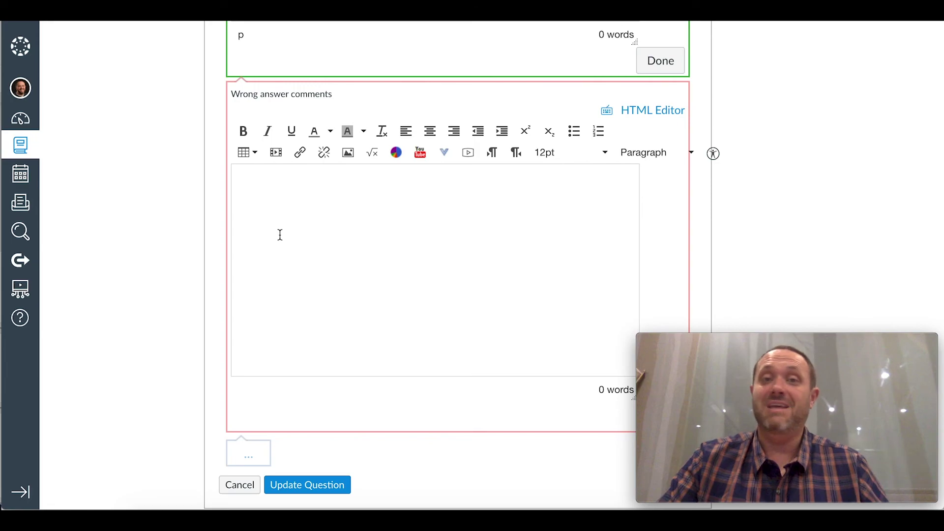
left_click(269, 181)
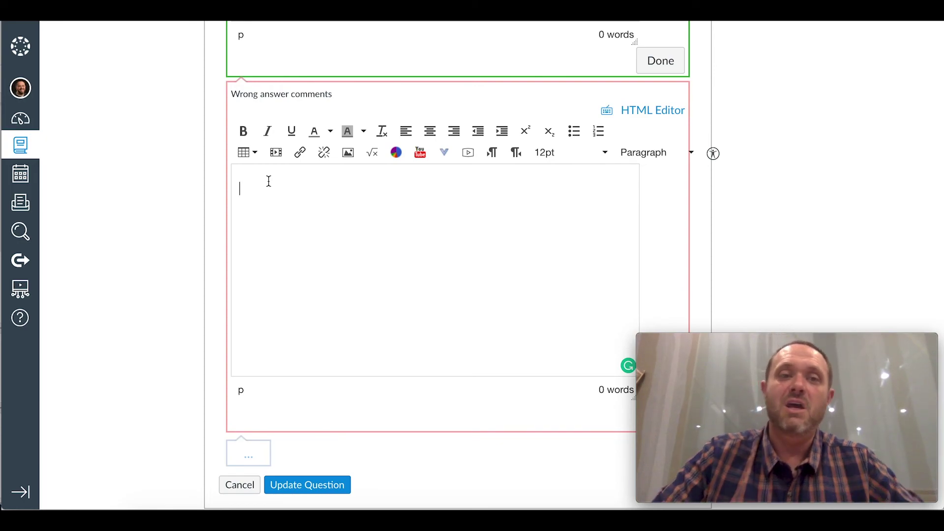
scroll(223, 358, "down", 2)
left_click(243, 411)
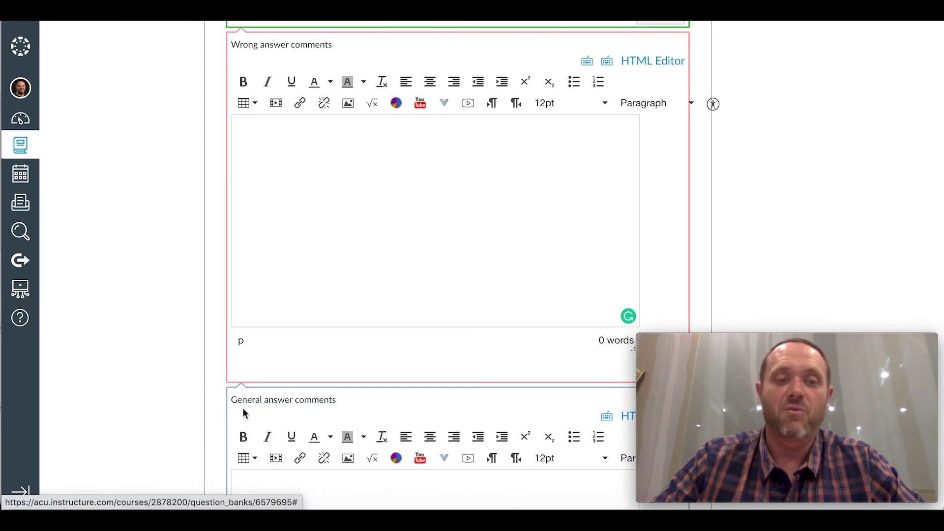
scroll(243, 411, "down", 5)
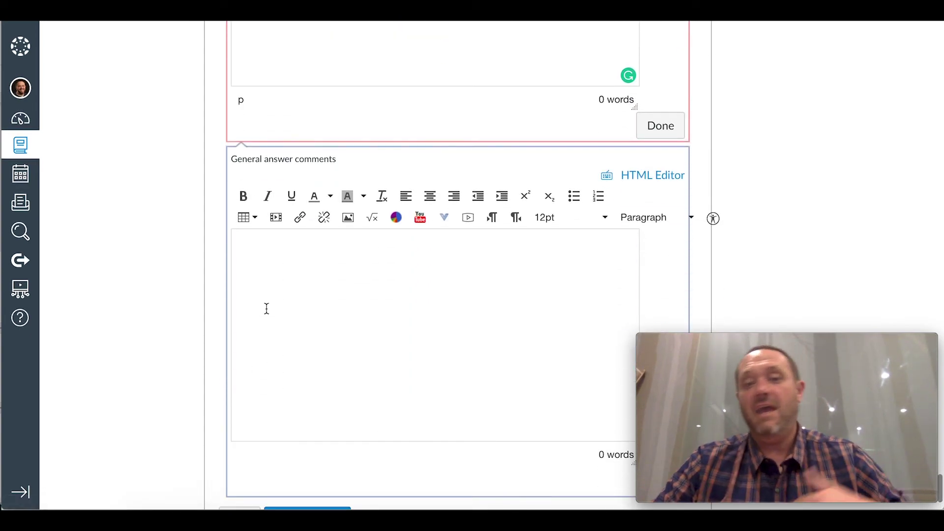
scroll(267, 308, "down", 2)
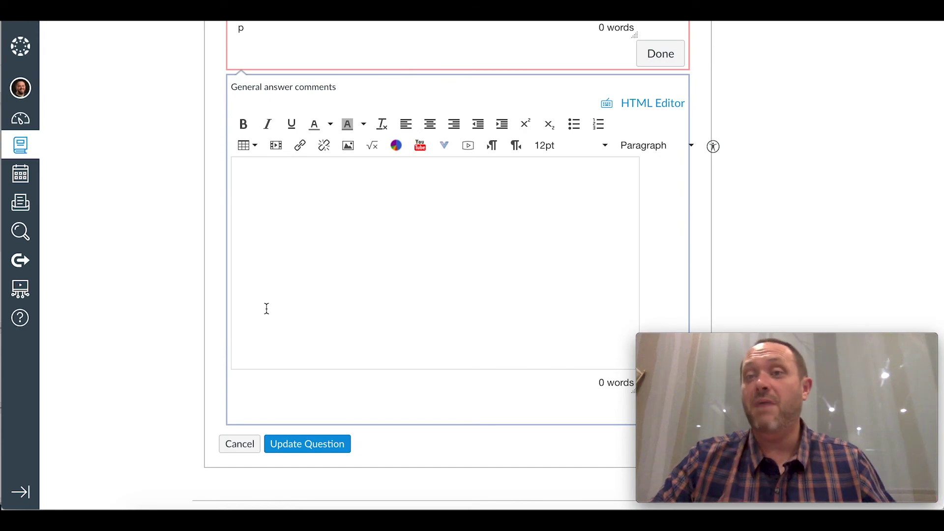
scroll(288, 282, "up", 1)
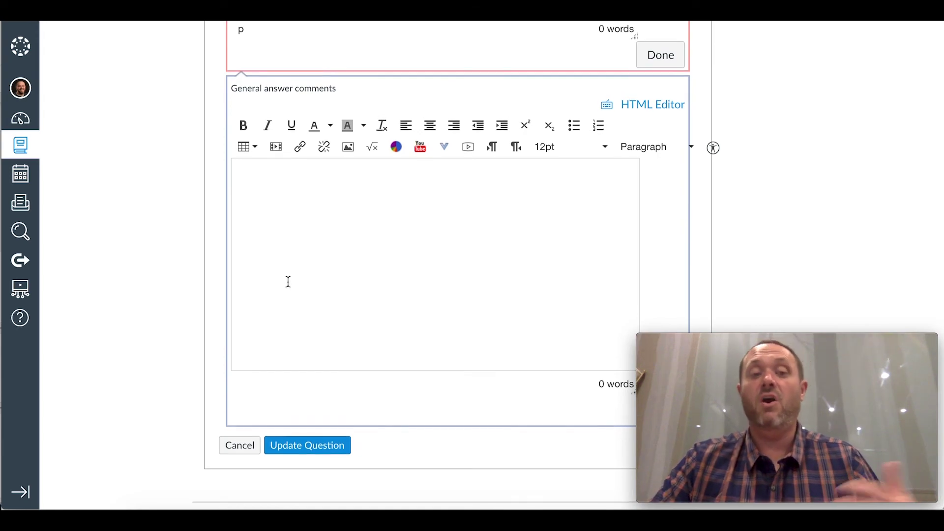
scroll(288, 282, "up", 1)
scroll(288, 282, "up", 1)
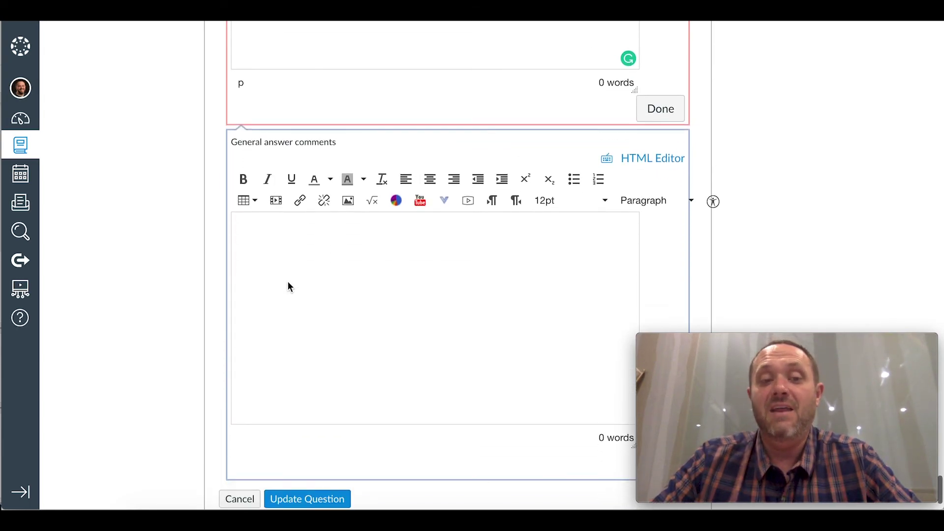
scroll(288, 282, "down", 2)
left_click(239, 434)
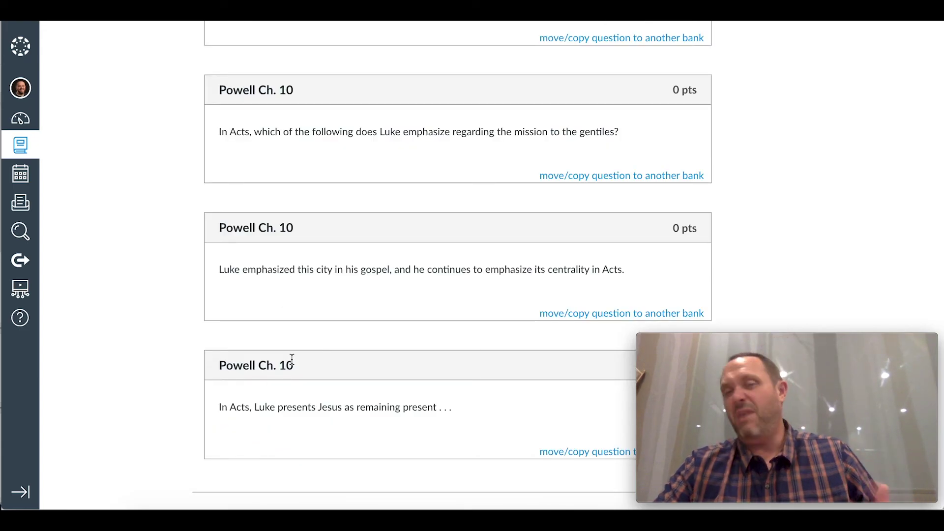
Look through the Module 1 Question Bank from the last question back to the first, checking how the titles name each source reading.
scroll(248, 179, "up", 4)
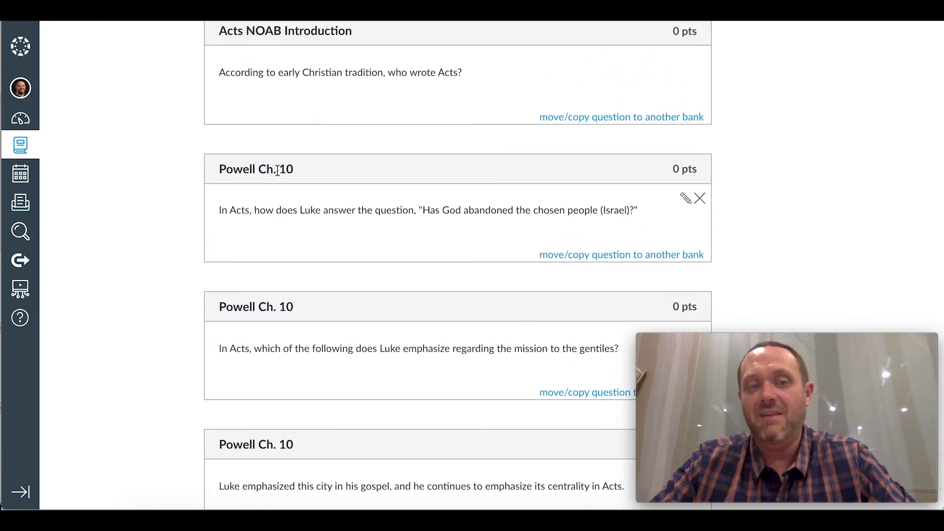
scroll(283, 166, "up", 3)
scroll(283, 167, "up", 2)
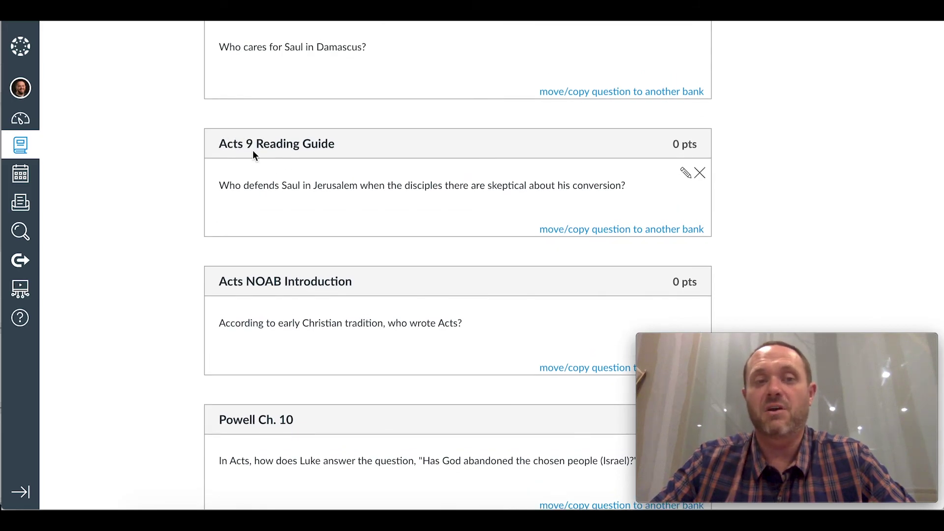
scroll(253, 149, "up", 8)
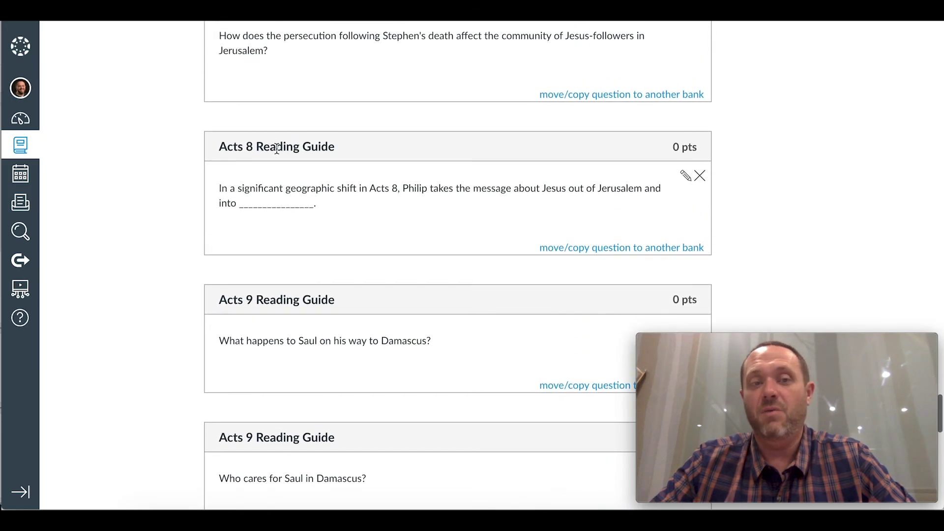
scroll(285, 148, "up", 7)
scroll(287, 154, "up", 1)
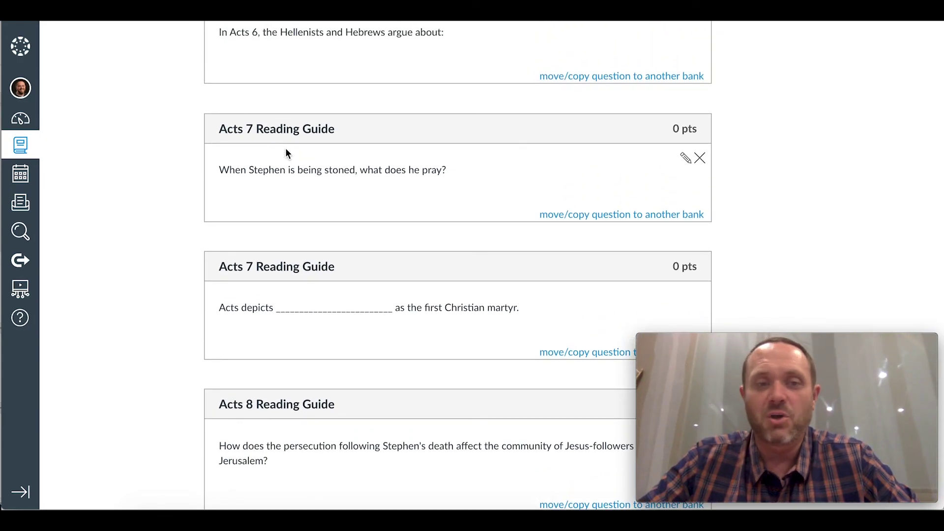
scroll(286, 149, "up", 20)
scroll(285, 148, "up", 20)
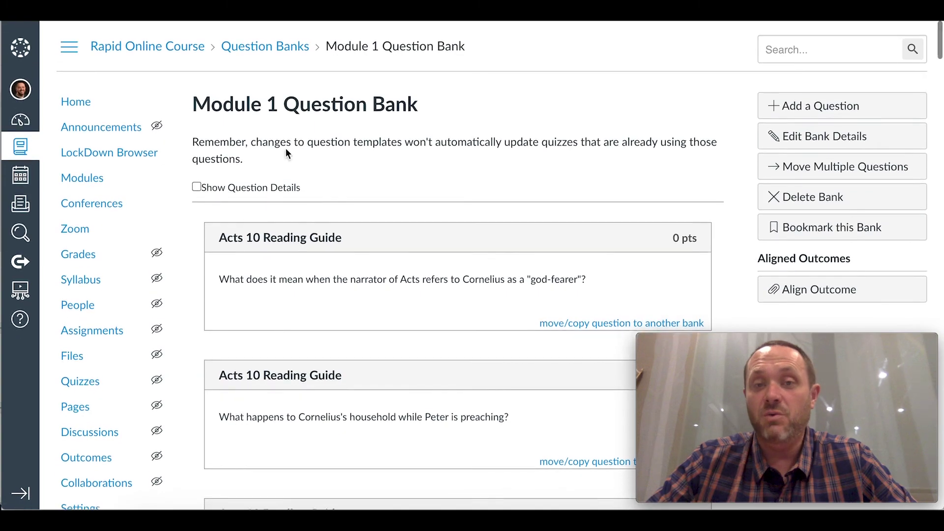
Return to the course question banks and add a new question bank named "Review".
left_click(267, 46)
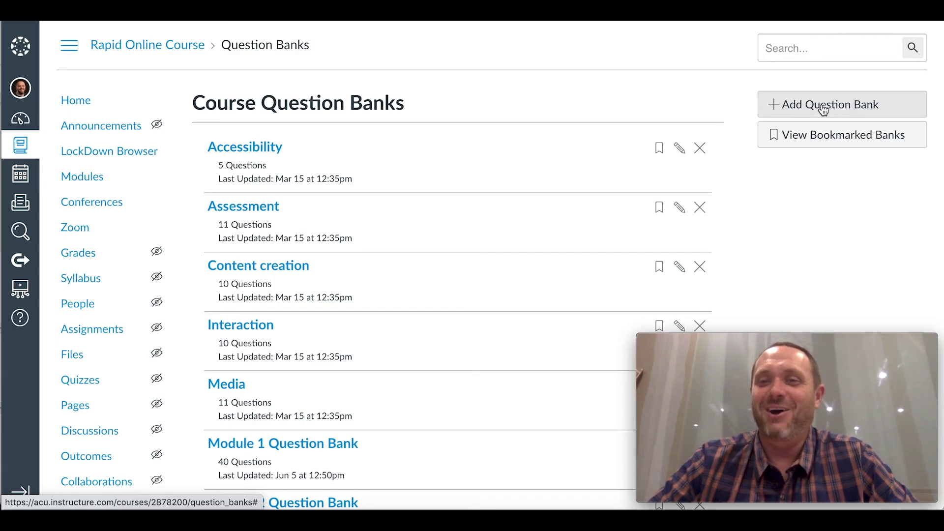
left_click(823, 106)
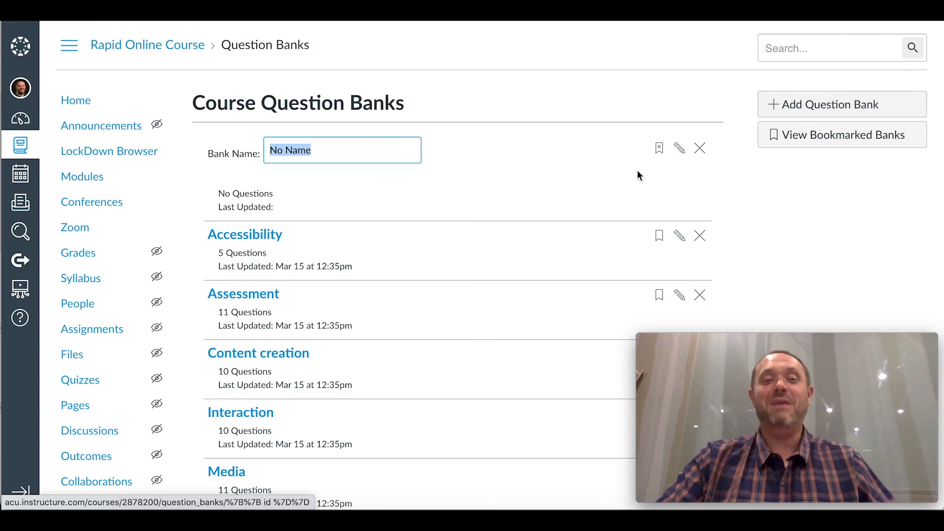
type("REvi")
key("BackSpace")
key("BackSpace")
key("BackSpace")
type("eview")
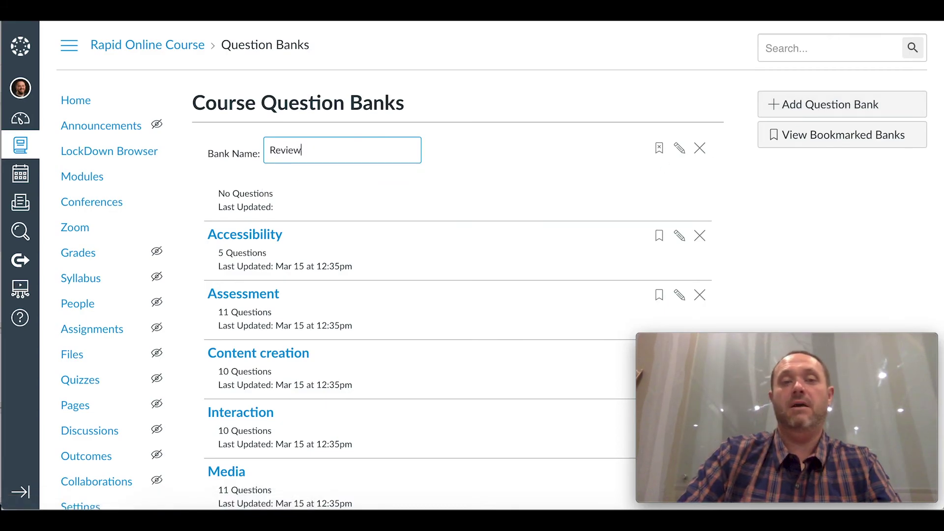
key("Return")
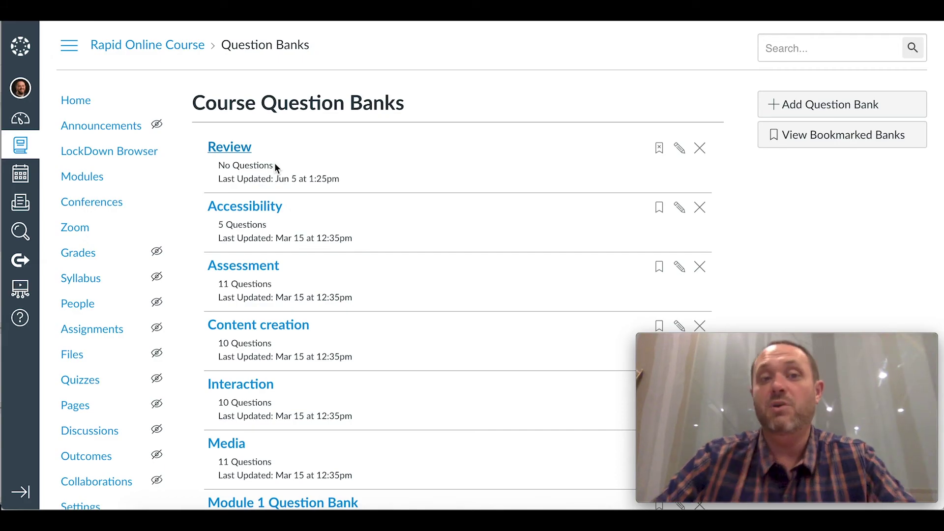
Open the Module 1 Question Bank from the list of course question banks.
scroll(323, 225, "down", 4)
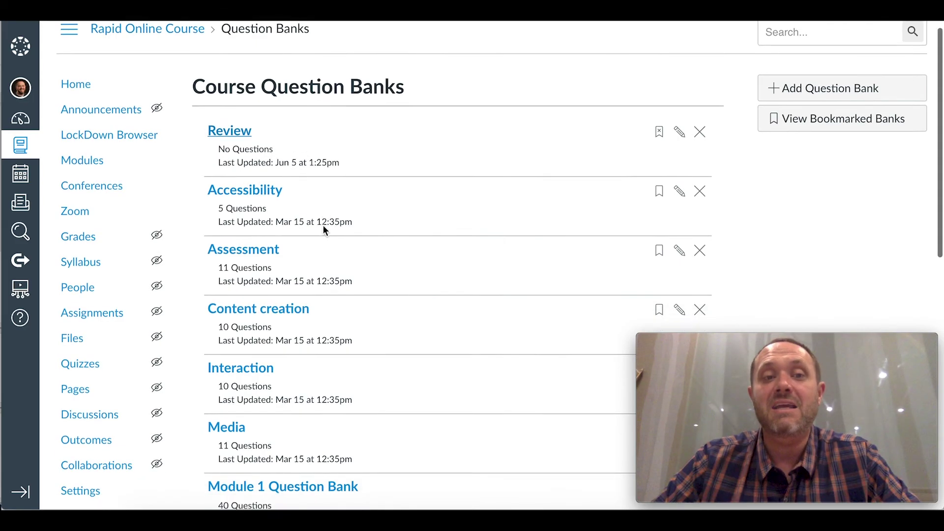
scroll(322, 225, "up", 3)
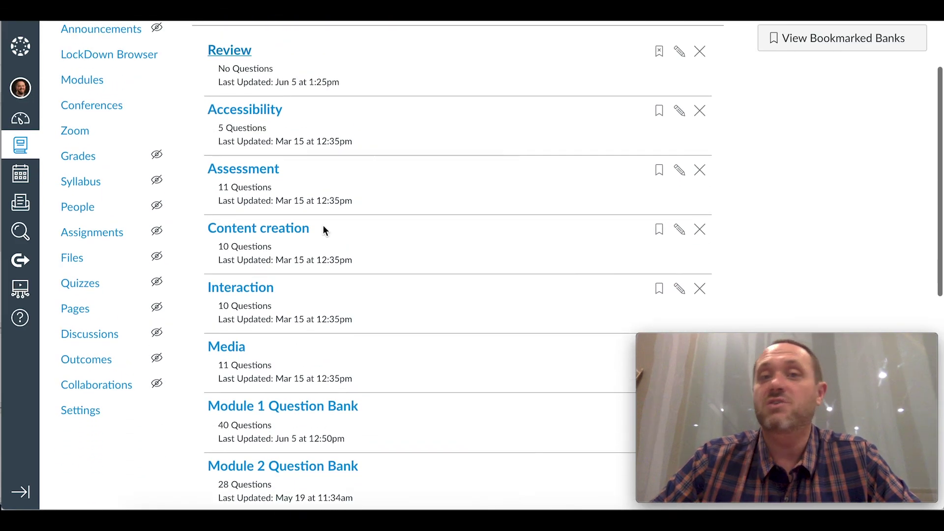
scroll(323, 225, "down", 3)
scroll(323, 225, "down", 2)
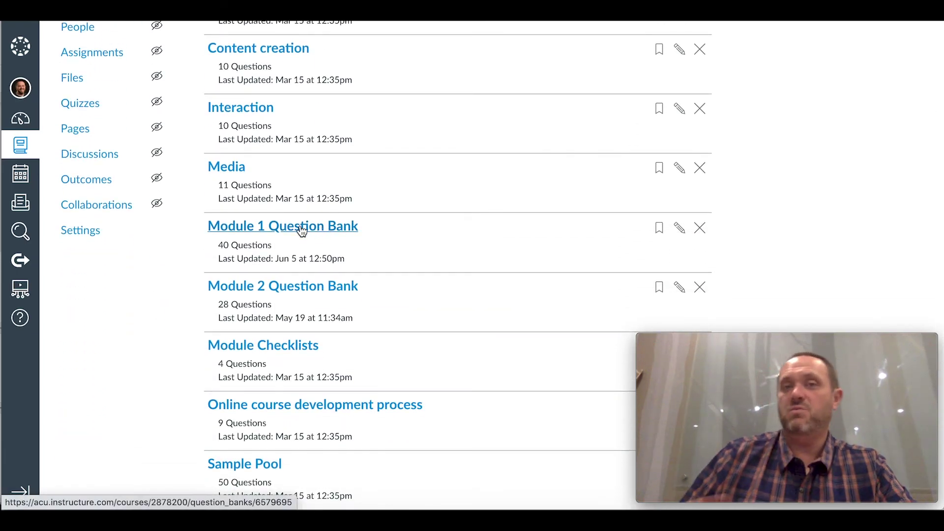
left_click(302, 230)
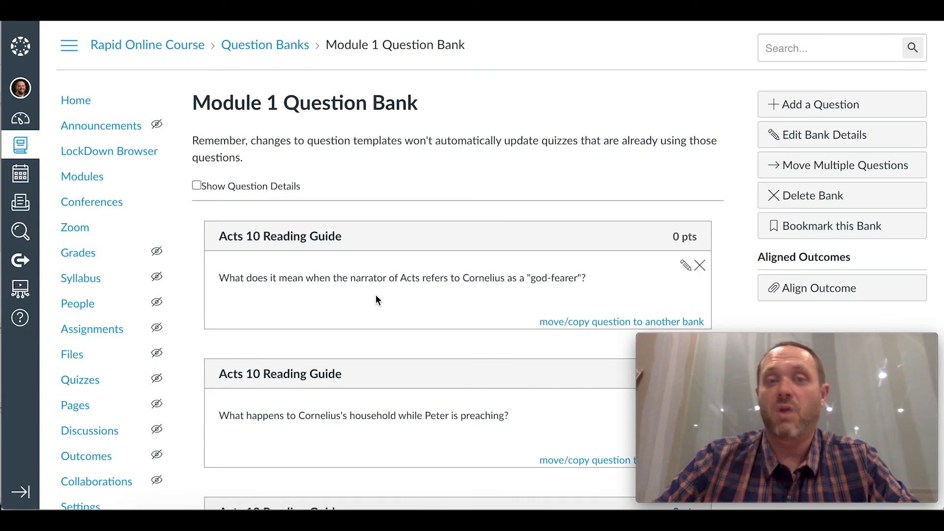
Copy the Acts 10 question about what happens to Cornelius's household to the Review bank, keeping a copy in this bank.
scroll(375, 295, "down", 4)
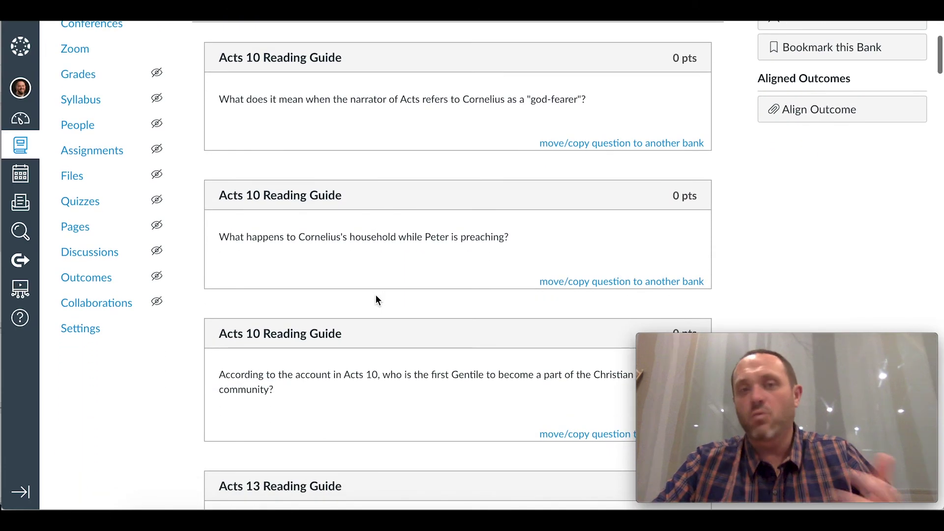
scroll(377, 300, "down", 1)
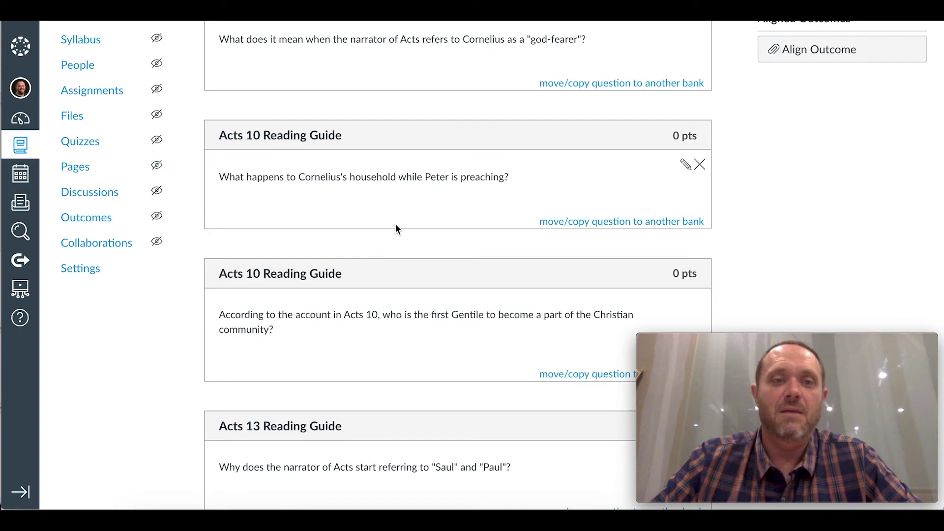
right_click(595, 222)
left_click(584, 219)
scroll(447, 290, "down", 2)
scroll(446, 294, "up", 1)
scroll(446, 293, "up", 1)
scroll(330, 300, "down", 3)
scroll(329, 301, "down", 4)
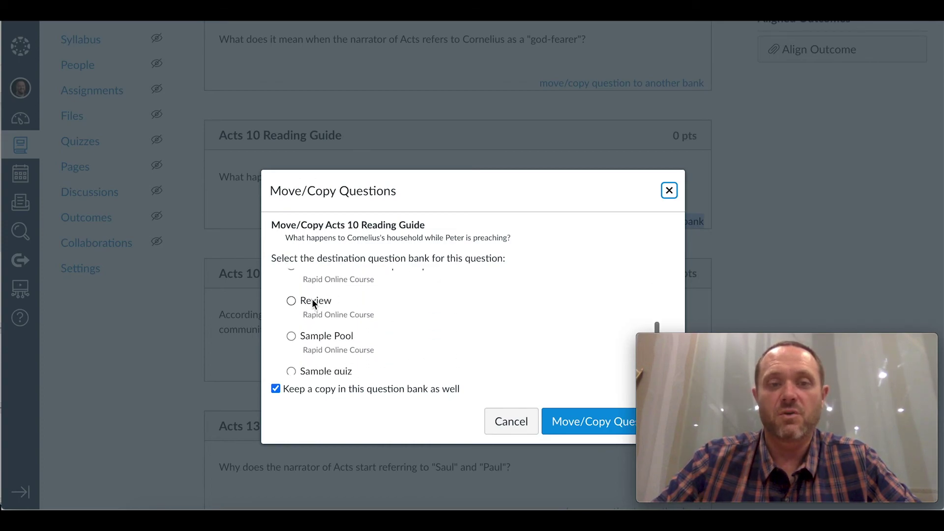
left_click(291, 301)
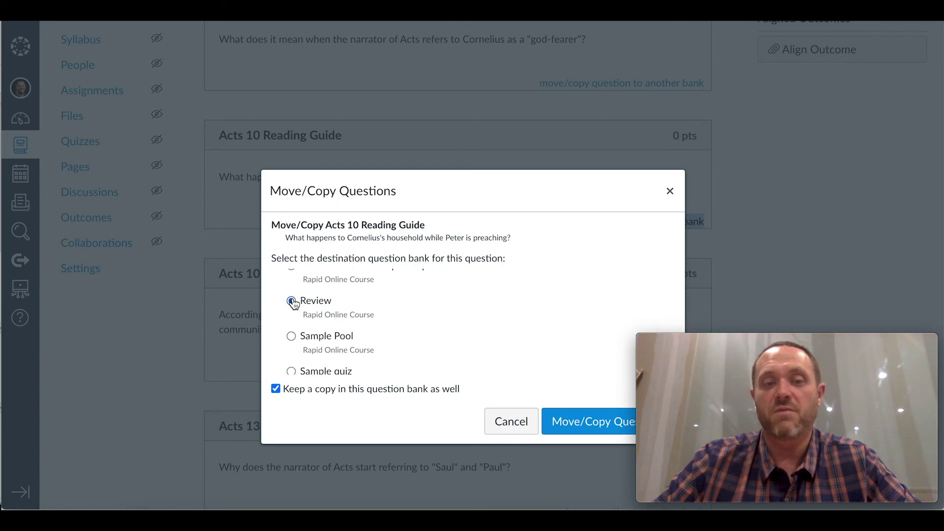
left_click(276, 390)
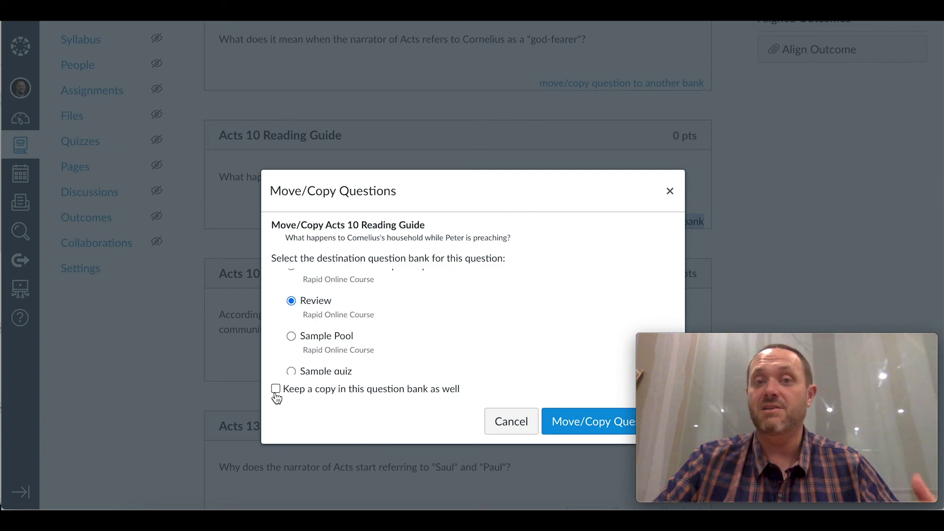
left_click(276, 390)
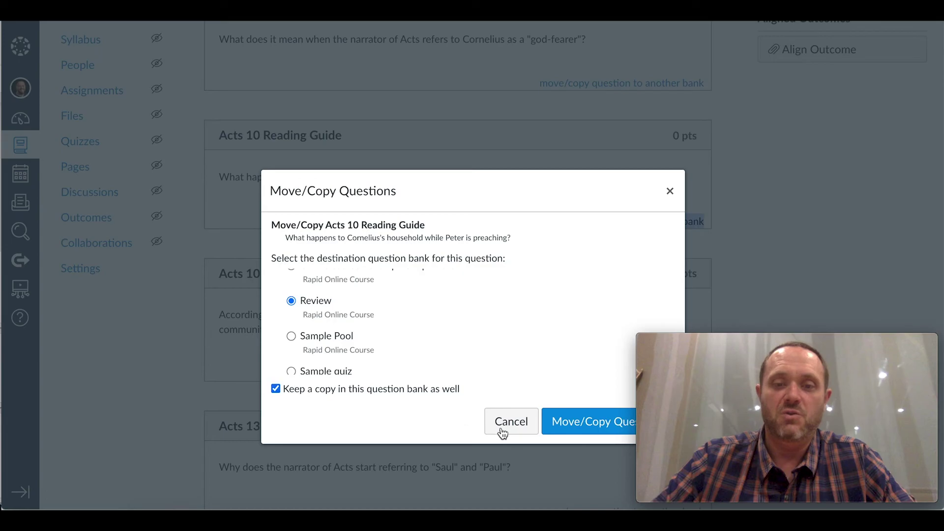
left_click(579, 424)
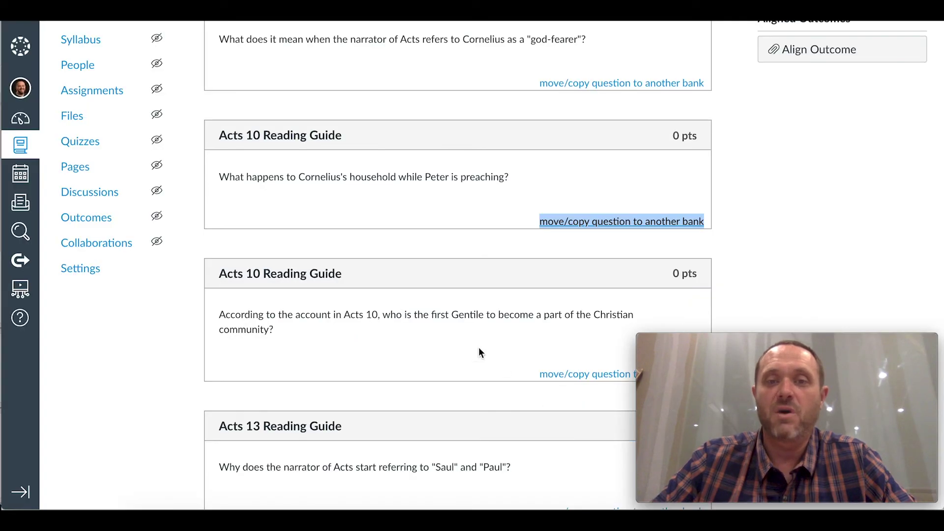
Copy the Acts 13 question about Paul confronting the magician Elymas to the Review bank, keeping a copy in this bank.
scroll(438, 309, "down", 4)
scroll(439, 311, "down", 5)
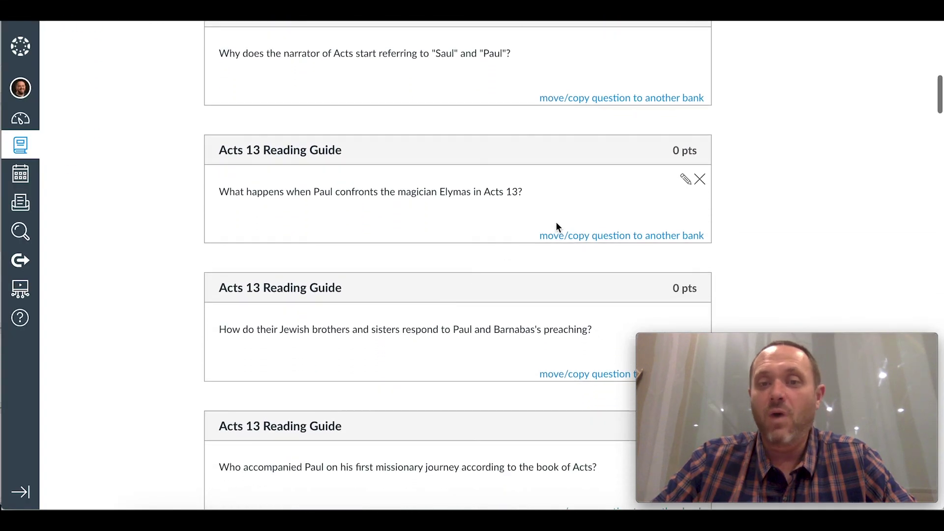
left_click(559, 236)
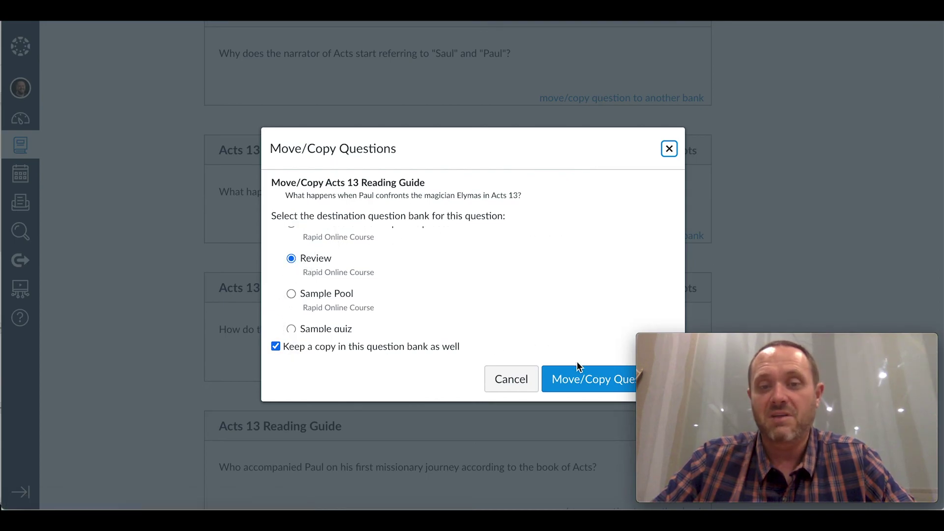
left_click(569, 381)
Copy the Acts 16 question about why Paul doesn't go into Asia or Bithynia to the Review bank.
scroll(447, 373, "down", 20)
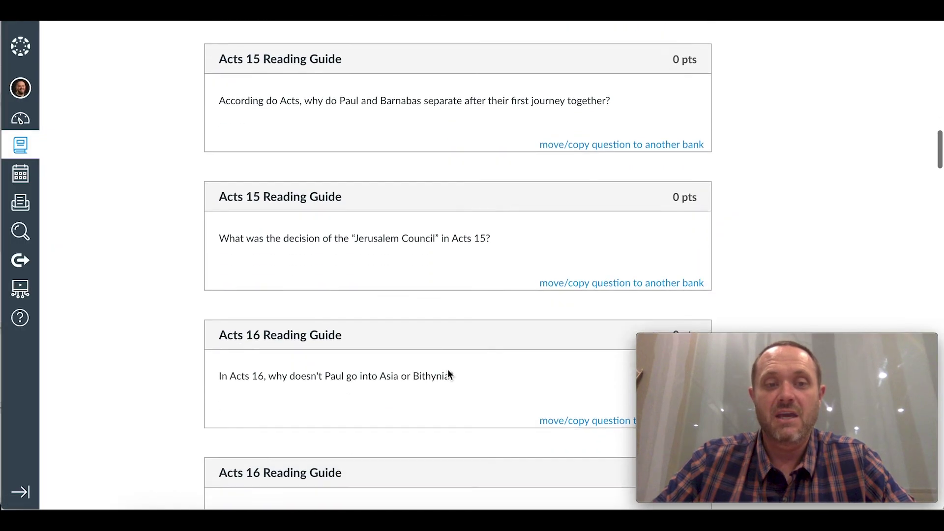
scroll(447, 374, "down", 1)
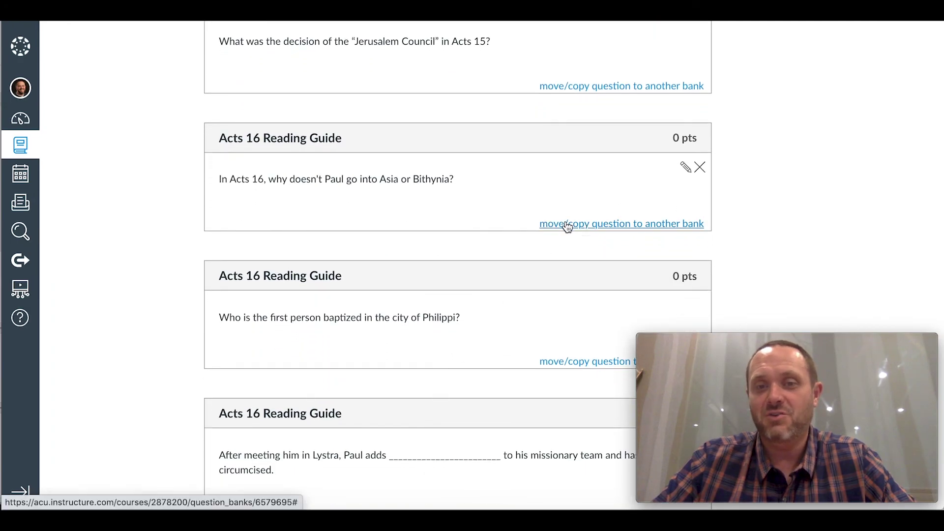
left_click(565, 223)
left_click(569, 379)
Copy the Acts 1 question about the apostle selected to replace Judas to the Review bank, keeping a copy in this bank.
scroll(417, 378, "down", 14)
scroll(418, 376, "down", 1)
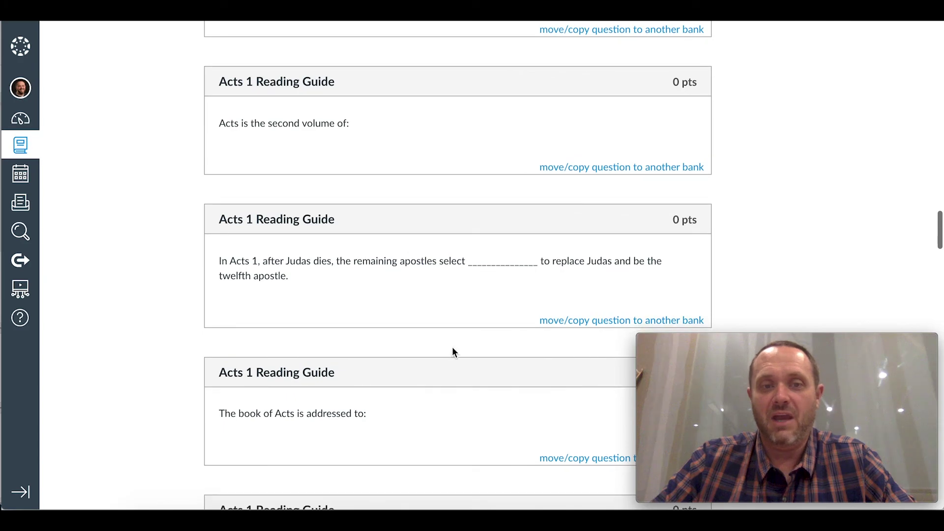
left_click(565, 320)
left_click(565, 386)
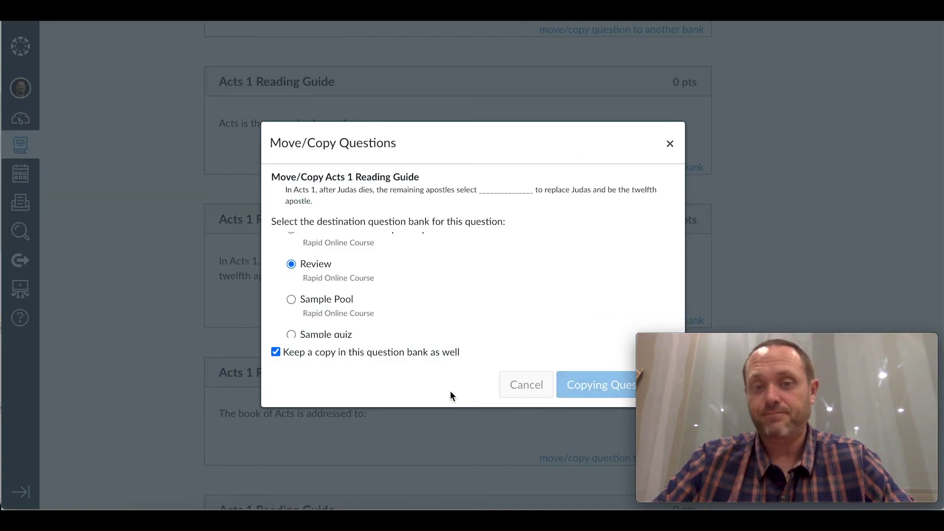
Copy the Acts 3 question about the basic message Peter repeats to his fellow Jews to the Review bank.
scroll(438, 391, "down", 7)
scroll(439, 391, "down", 8)
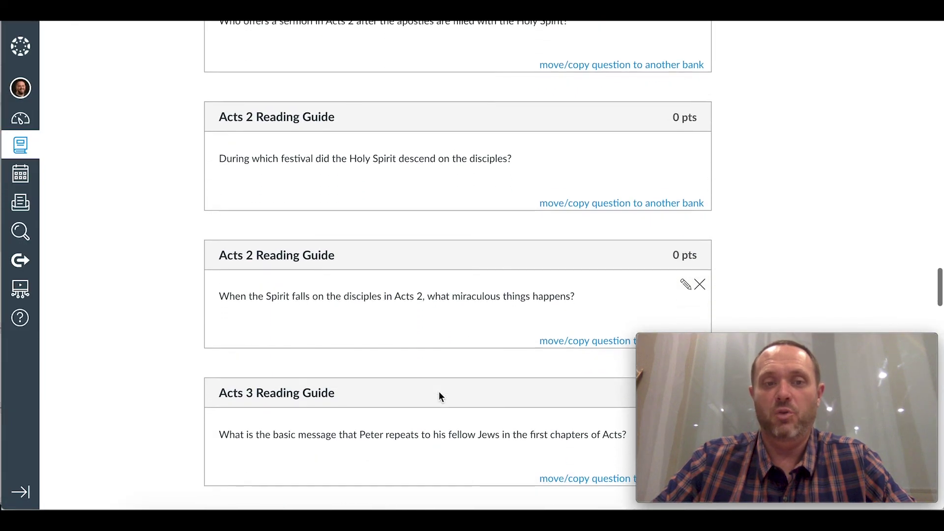
left_click(566, 391)
left_click(562, 380)
Copy the Acts 5 question about the couple who drop dead after lying to Peter to the Review bank.
scroll(464, 388, "down", 2)
scroll(465, 389, "down", 6)
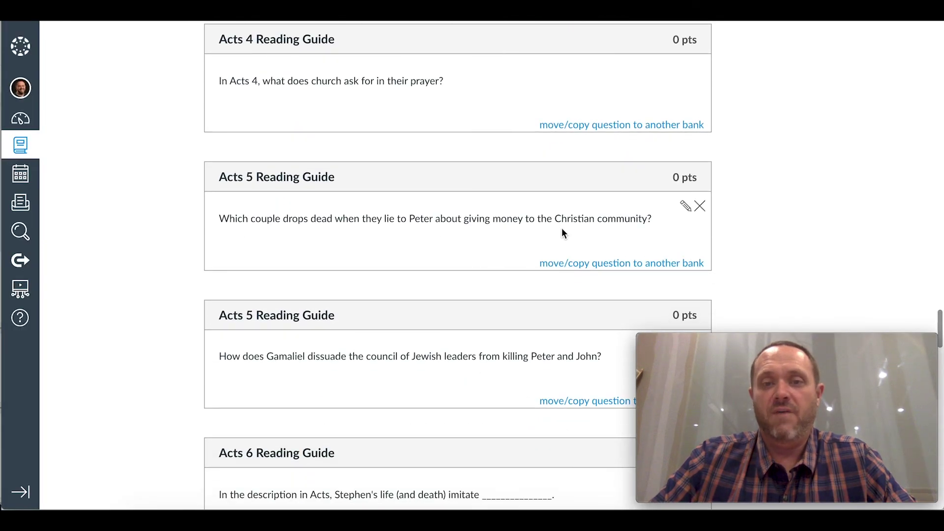
left_click(555, 265)
left_click(563, 380)
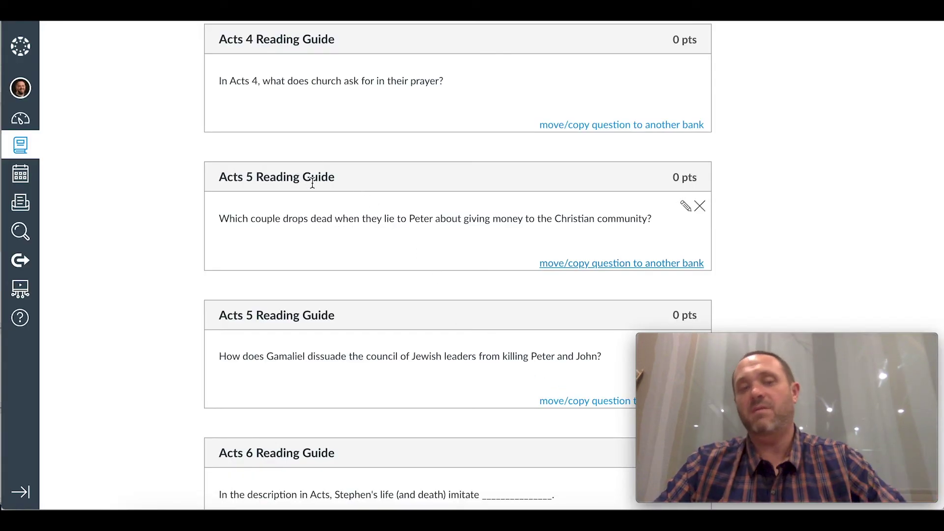
Open the Review question bank from the course's question banks and look through the questions copied into it.
scroll(313, 184, "up", 15)
scroll(312, 184, "up", 20)
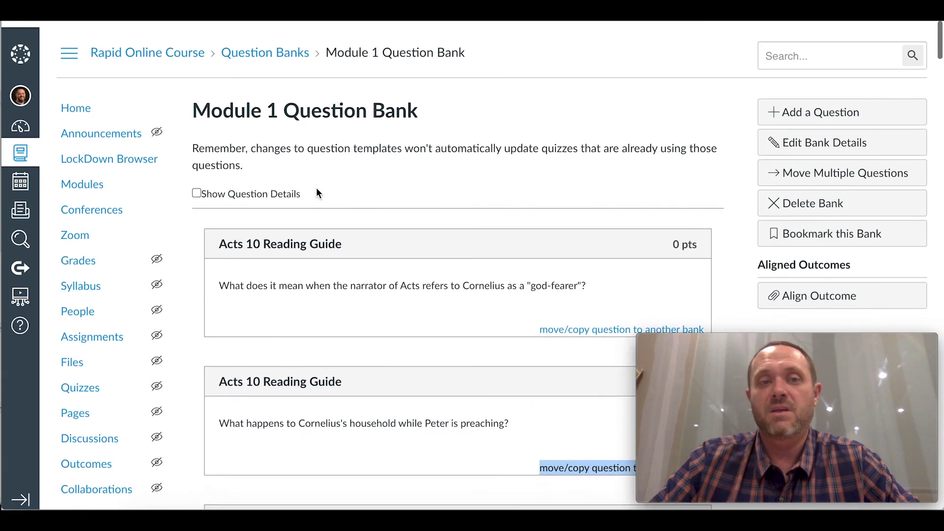
left_click(291, 47)
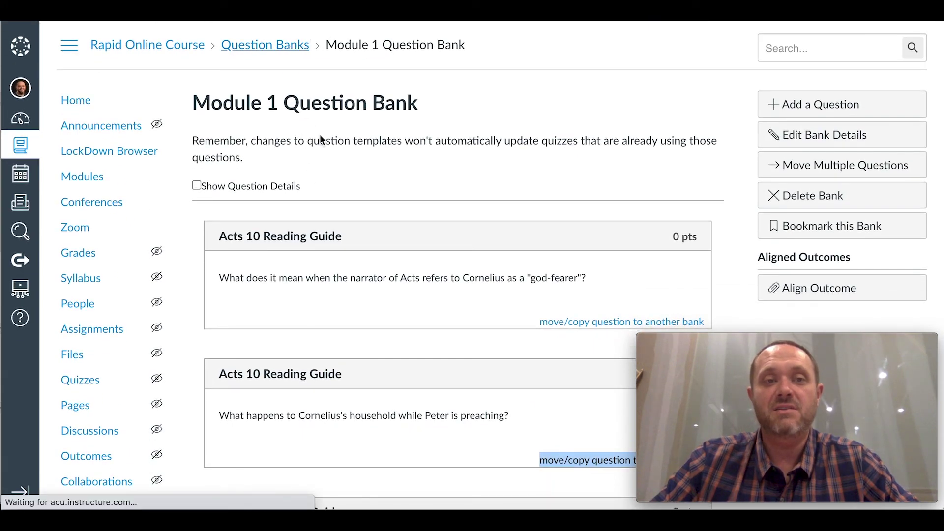
scroll(309, 320, "down", 9)
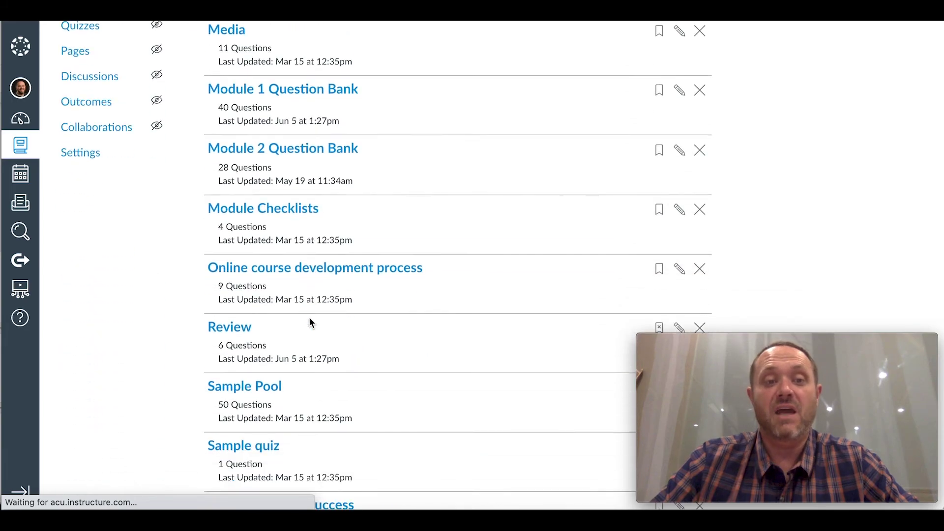
left_click(223, 232)
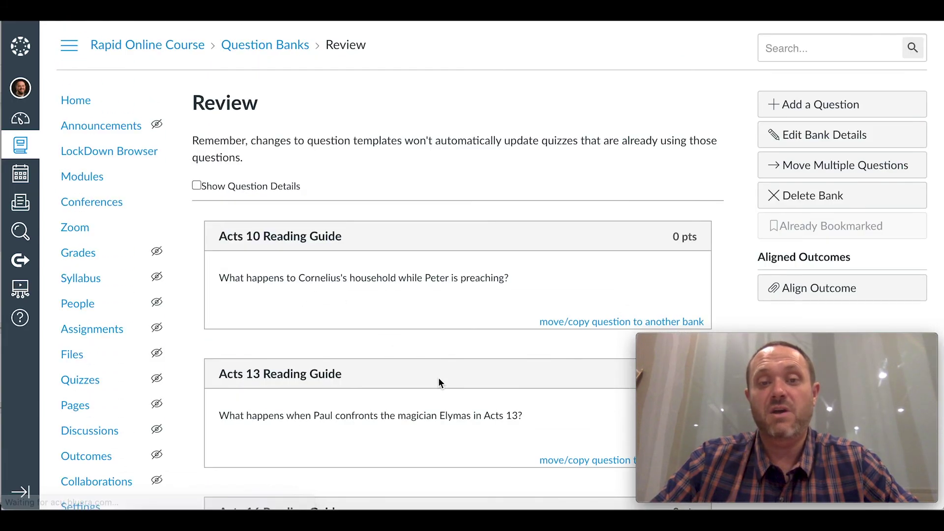
scroll(438, 383, "down", 3)
scroll(438, 378, "down", 8)
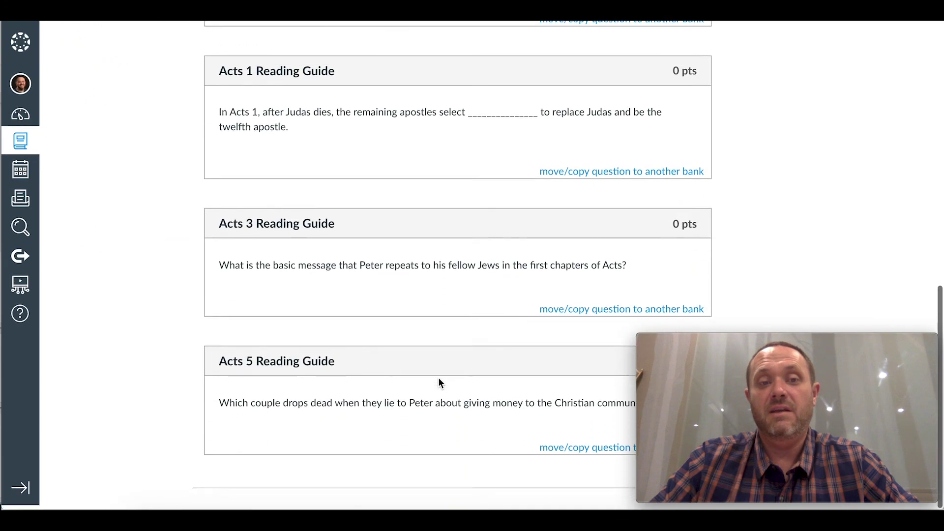
scroll(438, 377, "up", 10)
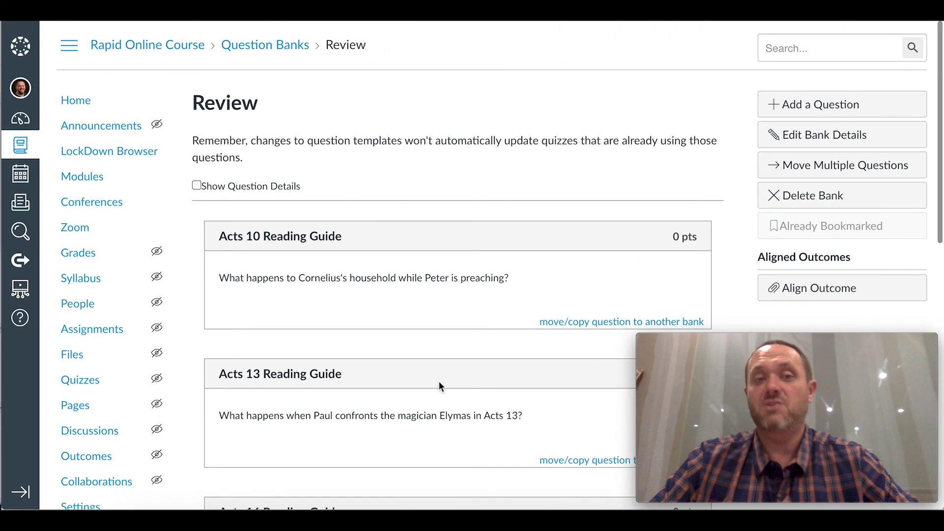
Return to the course's question banks and look over the module and Review banks in the list.
left_click(262, 50)
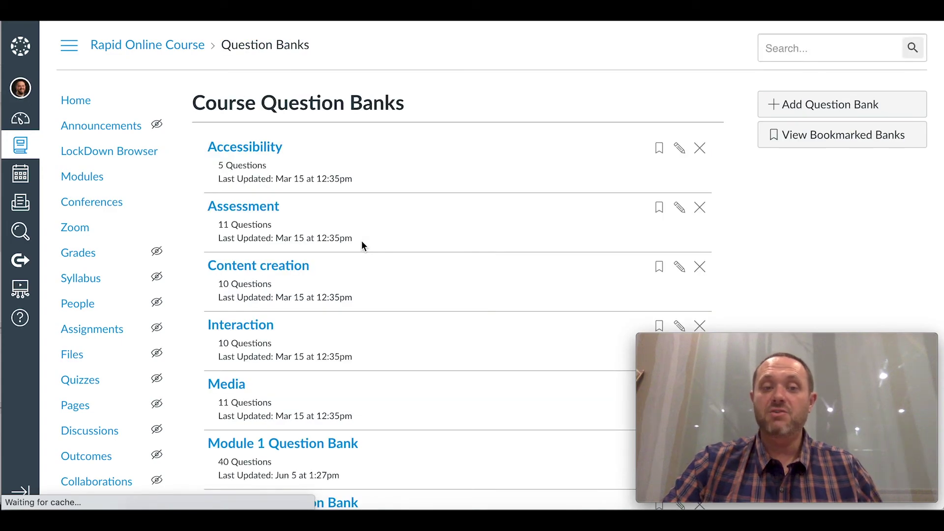
scroll(362, 240, "down", 3)
scroll(361, 240, "down", 1)
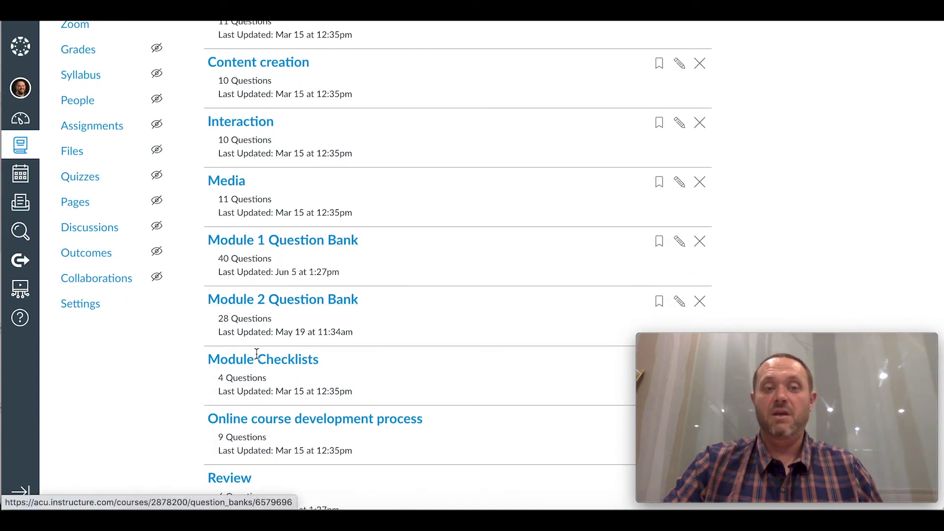
scroll(251, 433, "down", 3)
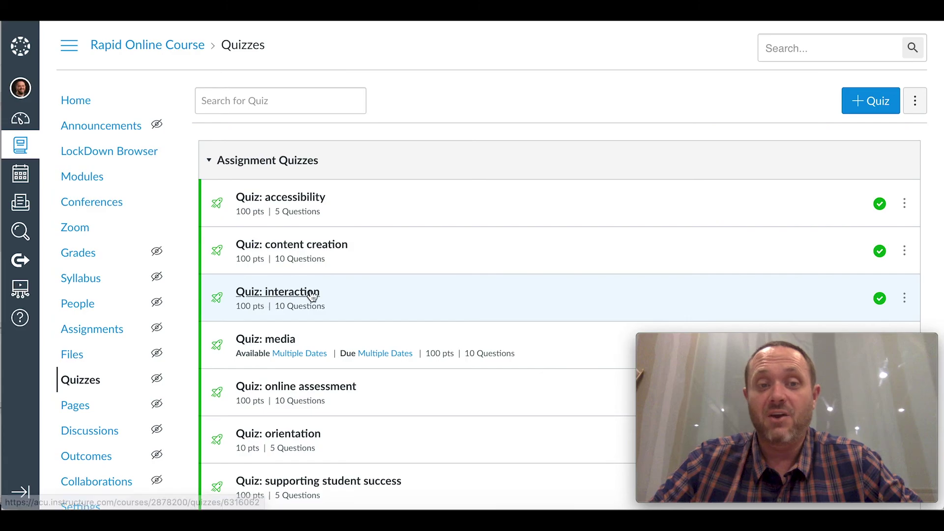
Create a quiz titled "Module 2 Quiz" with instructions covering Module 2 contents, Module 1 review questions and up to three attempts.
left_click(855, 103)
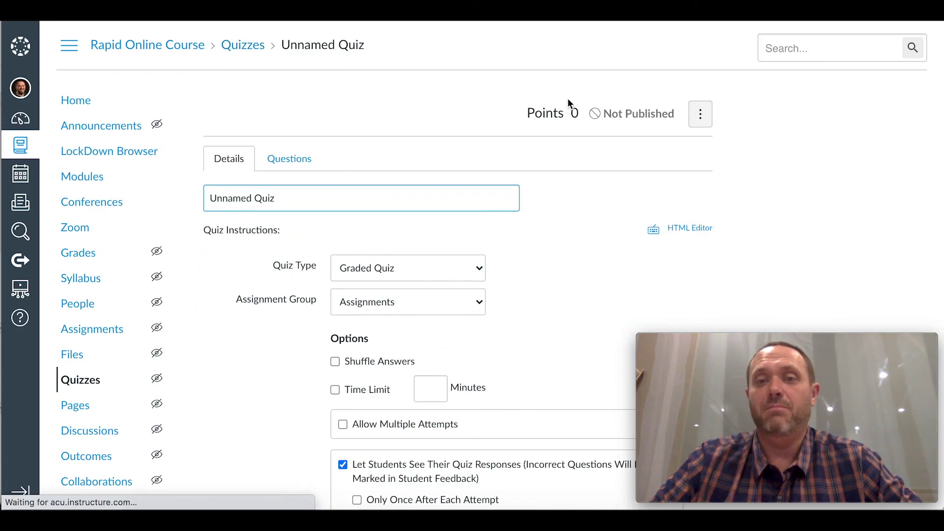
triple_click(286, 199)
type("Module")
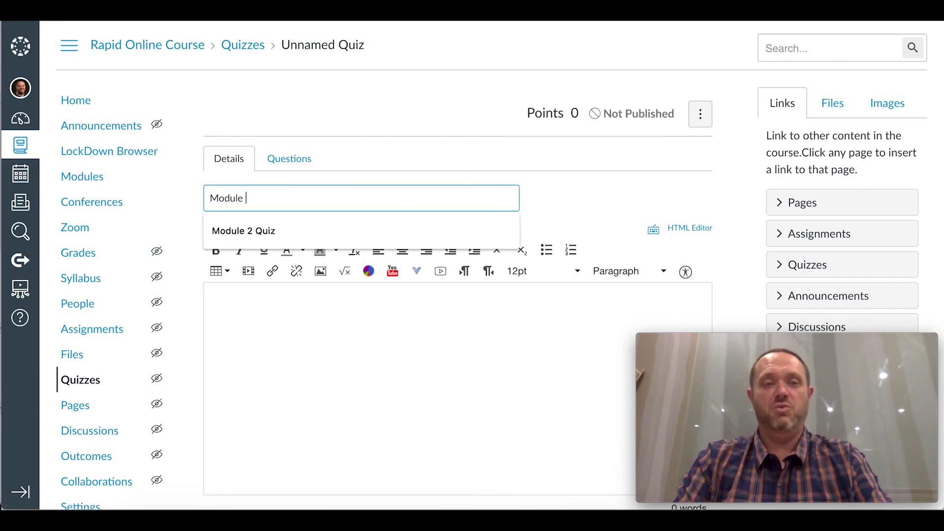
left_click(253, 232)
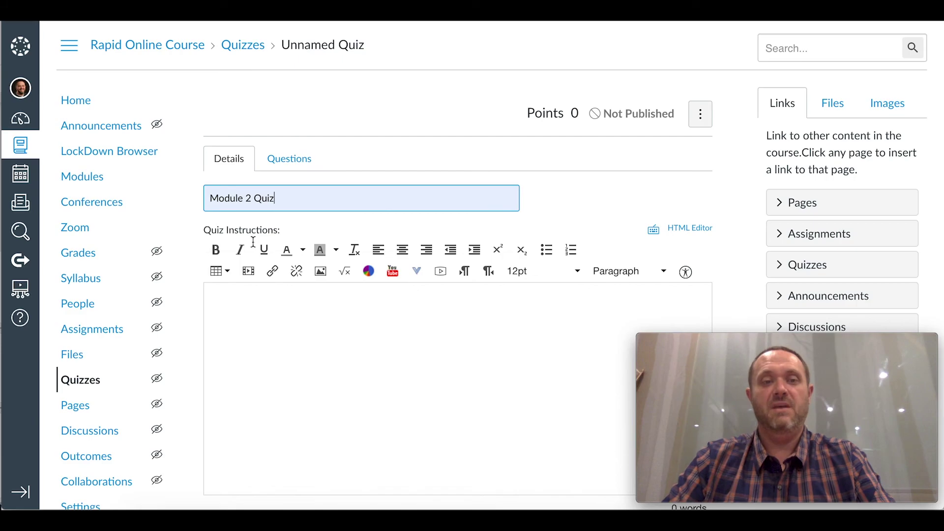
scroll(312, 399, "down", 2)
left_click(284, 241)
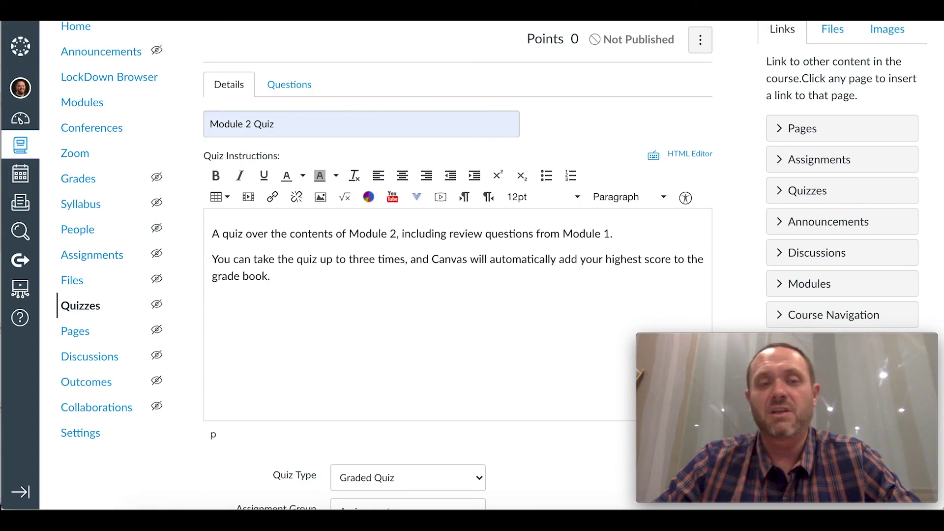
Go to the quiz's questions, examine the blank multiple-choice question form, and discard it.
left_click(284, 94)
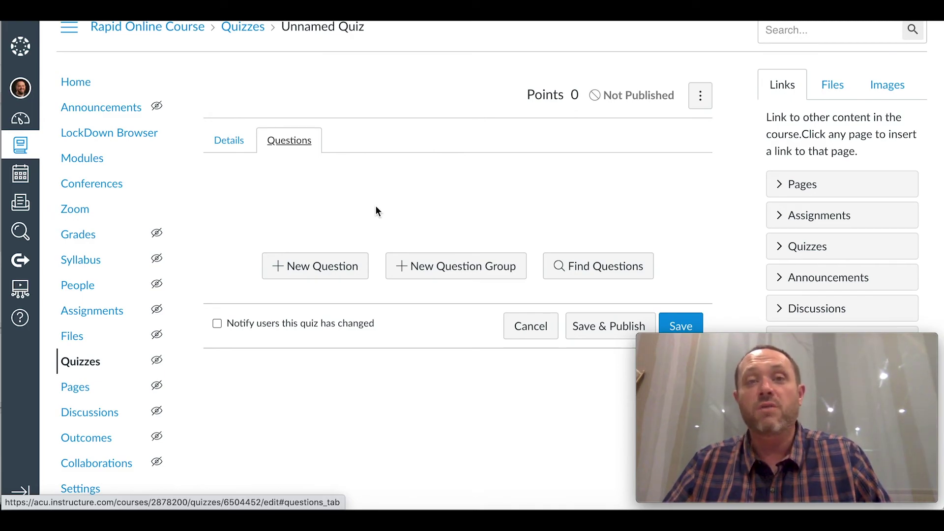
left_click(322, 275)
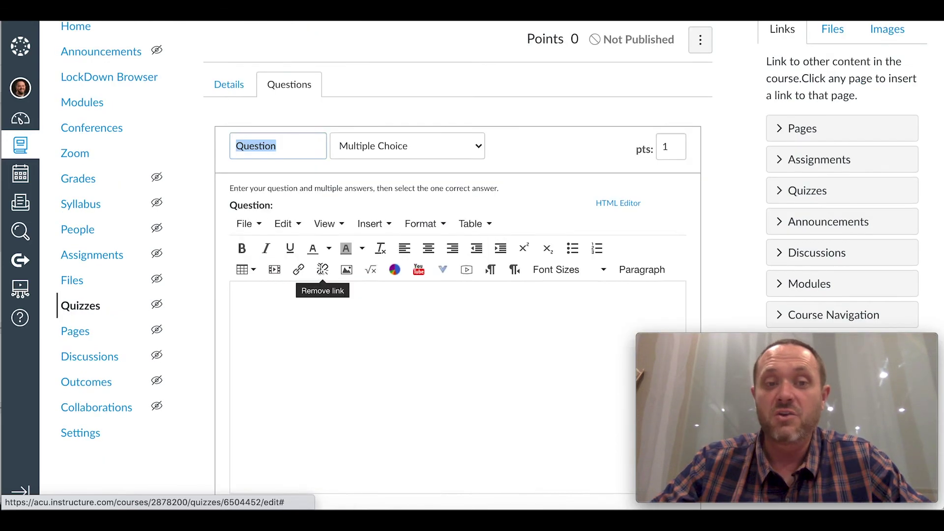
scroll(511, 195, "down", 10)
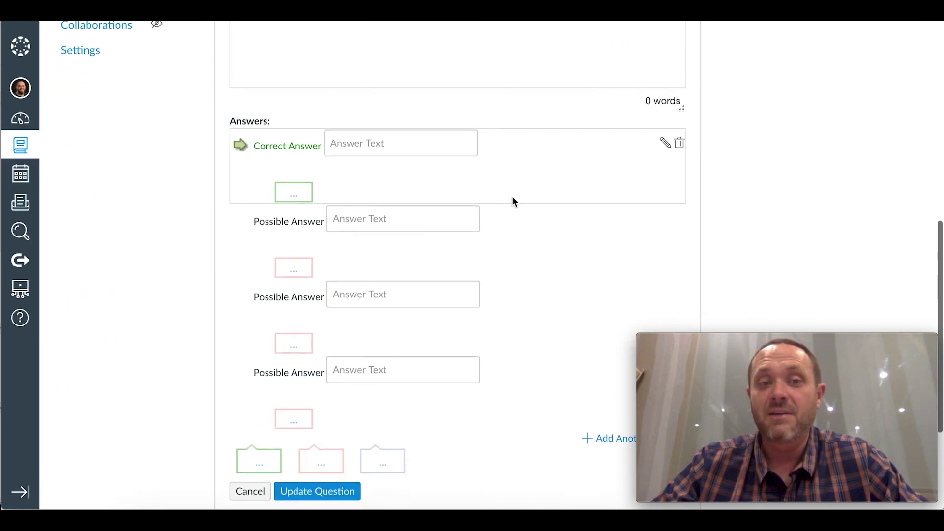
scroll(511, 196, "up", 10)
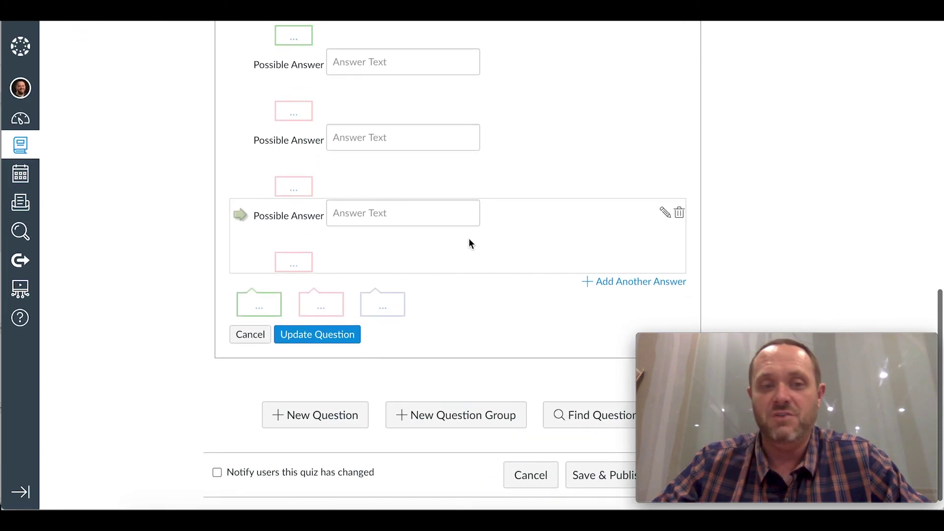
scroll(467, 239, "down", 8)
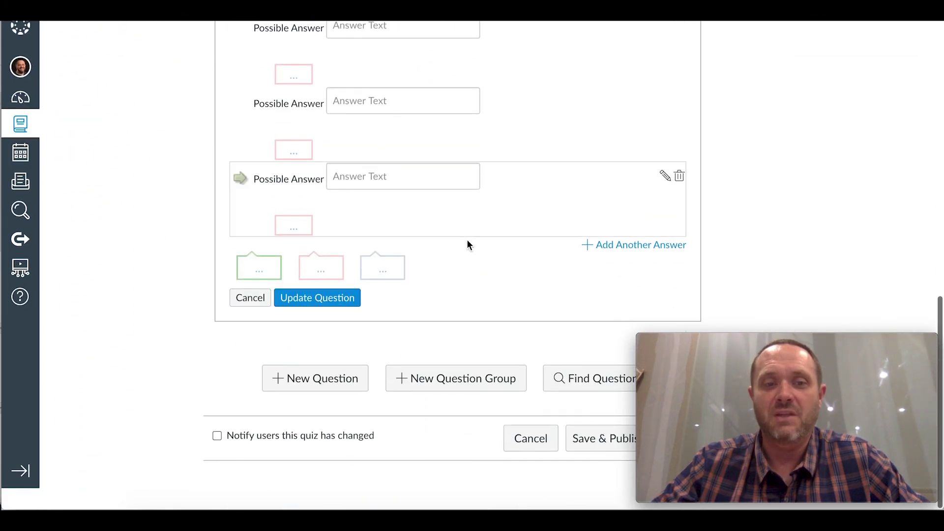
left_click(251, 319)
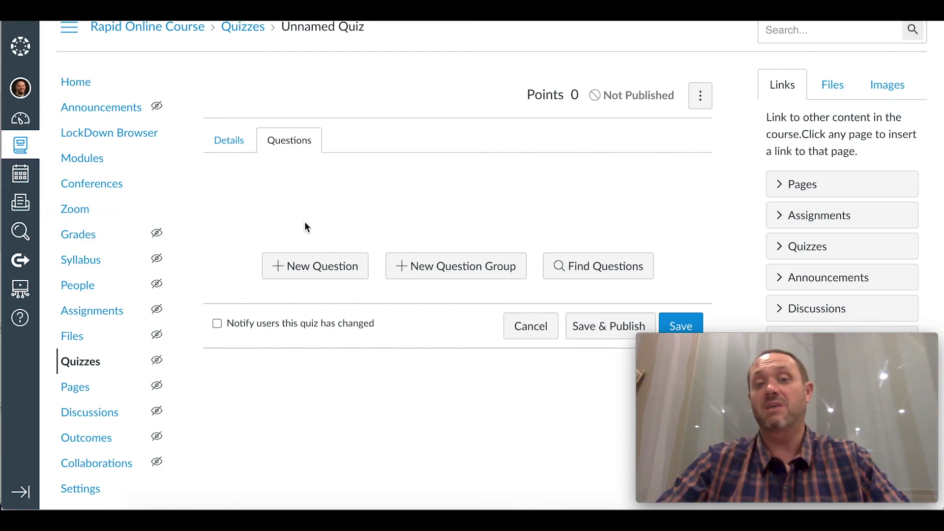
Create a question group named "1 Thessalonians Questions" that picks 5 questions at 2 points per question.
left_click(424, 274)
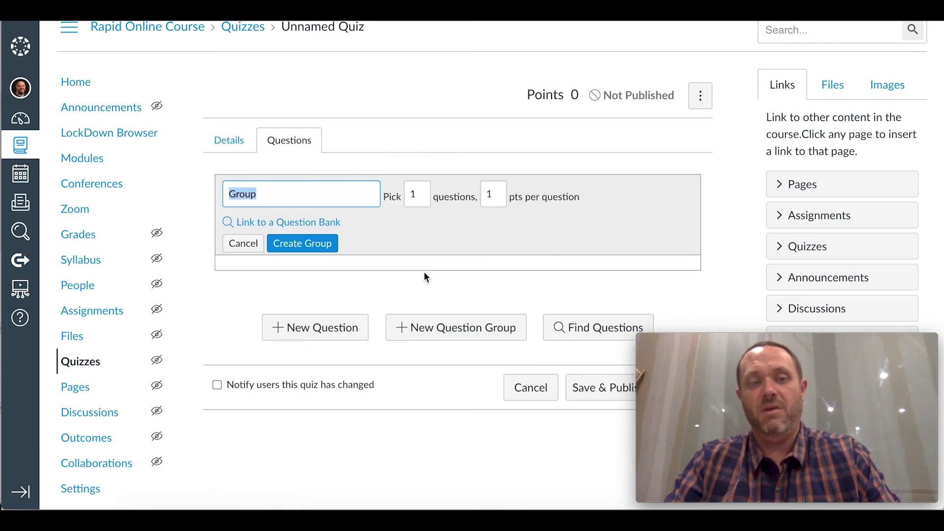
type("1 Thessalonians Questions")
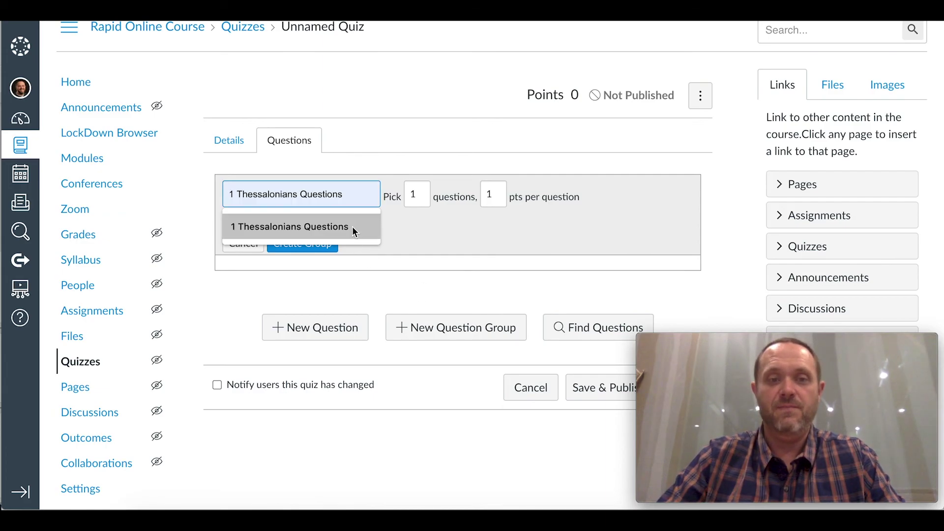
left_click(354, 227)
left_click(417, 195)
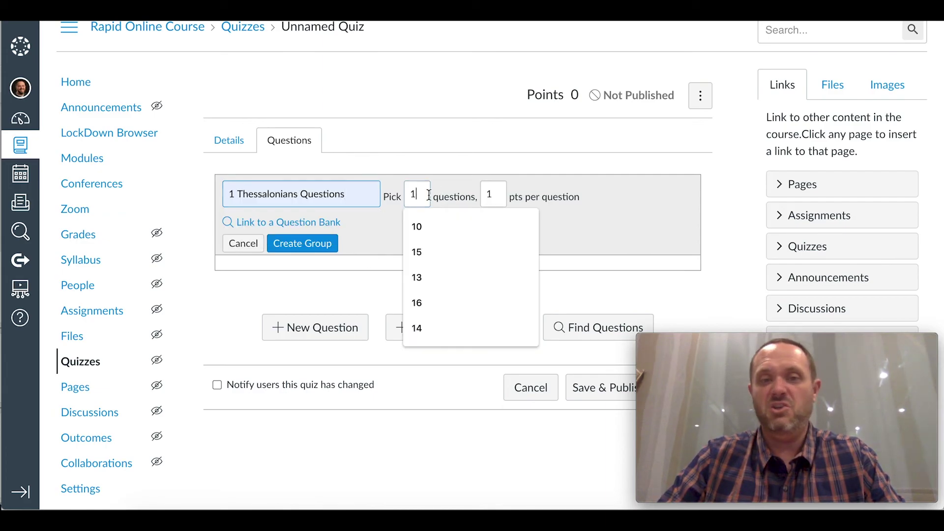
key("BackSpace")
type("5")
left_click(487, 188)
key("BackSpace")
type("2")
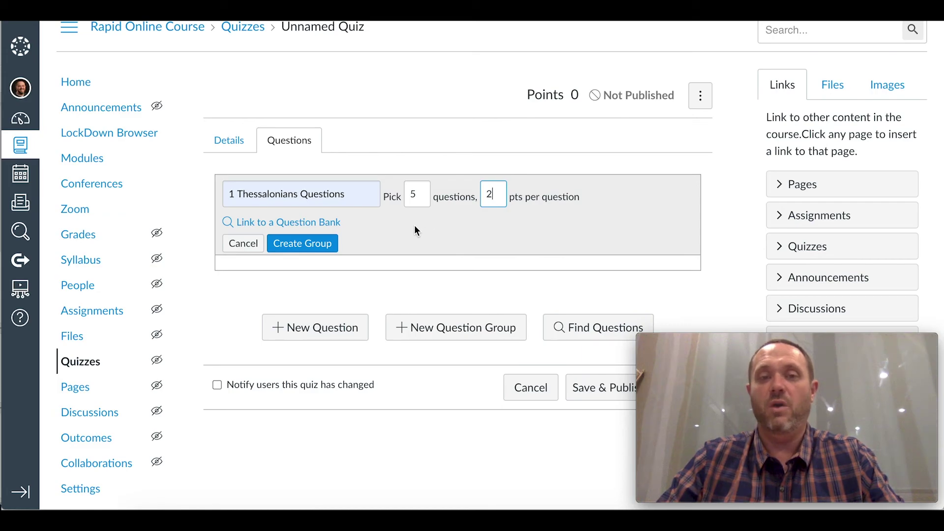
left_click(406, 236)
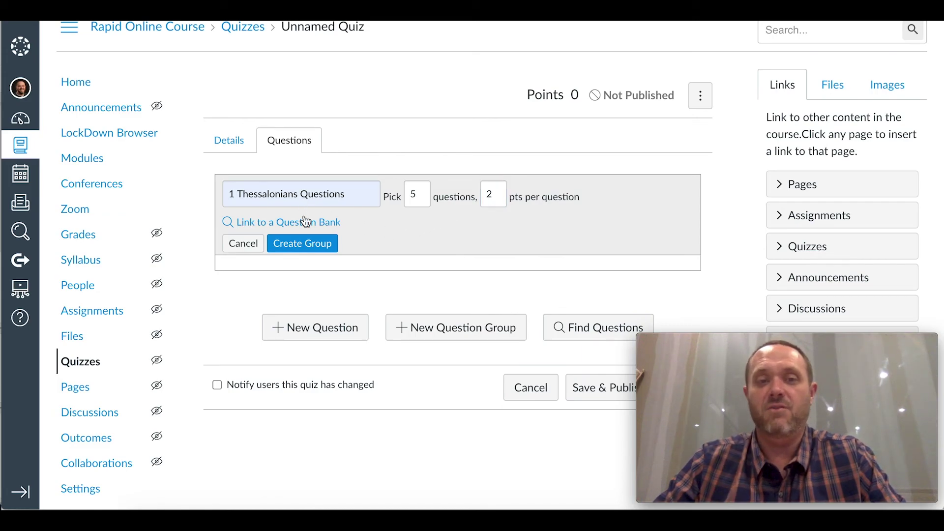
left_click(300, 243)
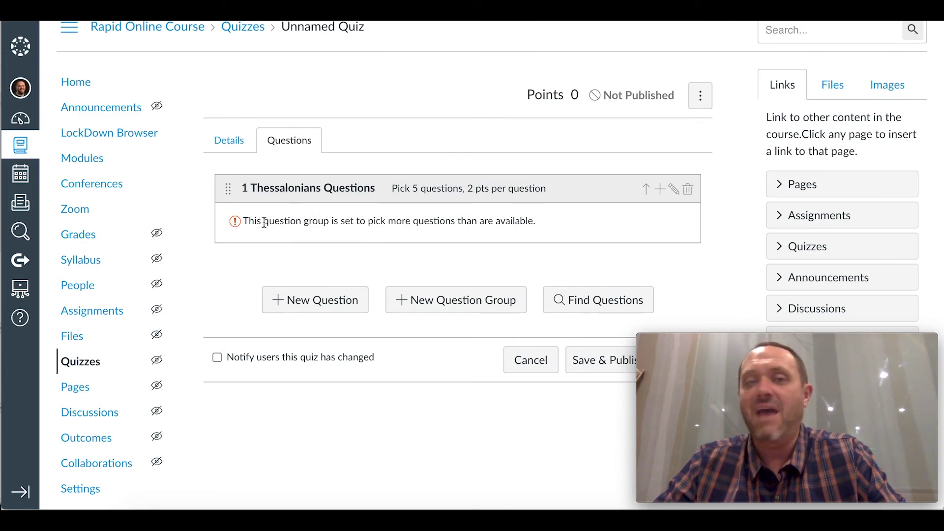
Create a question group named "Philemon Questions" that picks 5 questions at 2 points per question.
left_click(436, 308)
type("Philemon Questions")
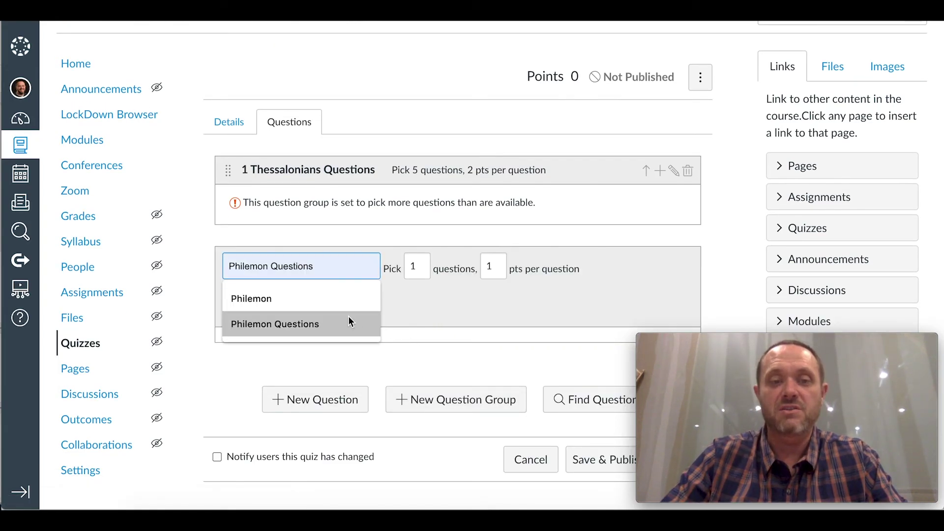
left_click(349, 323)
left_click(417, 267)
key("BackSpace")
type("5")
left_click(492, 268)
key("BackSpace")
type("2")
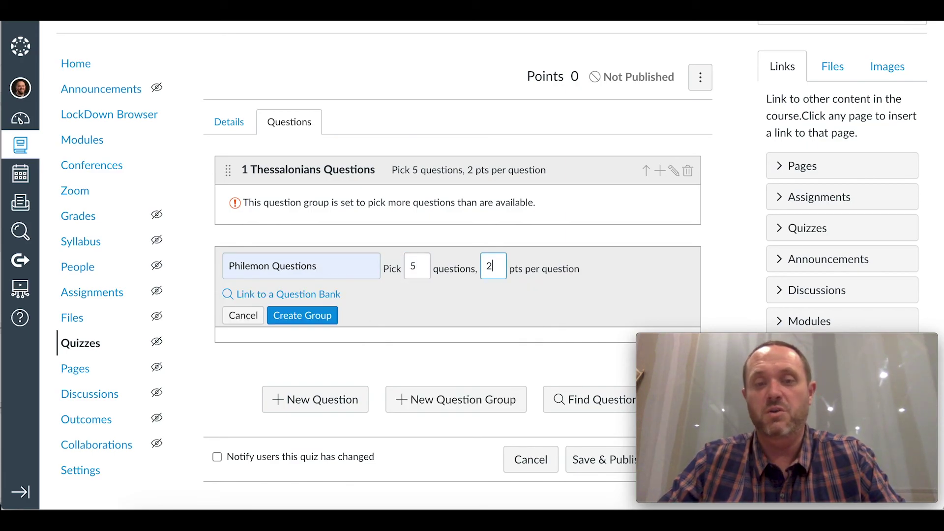
left_click(474, 308)
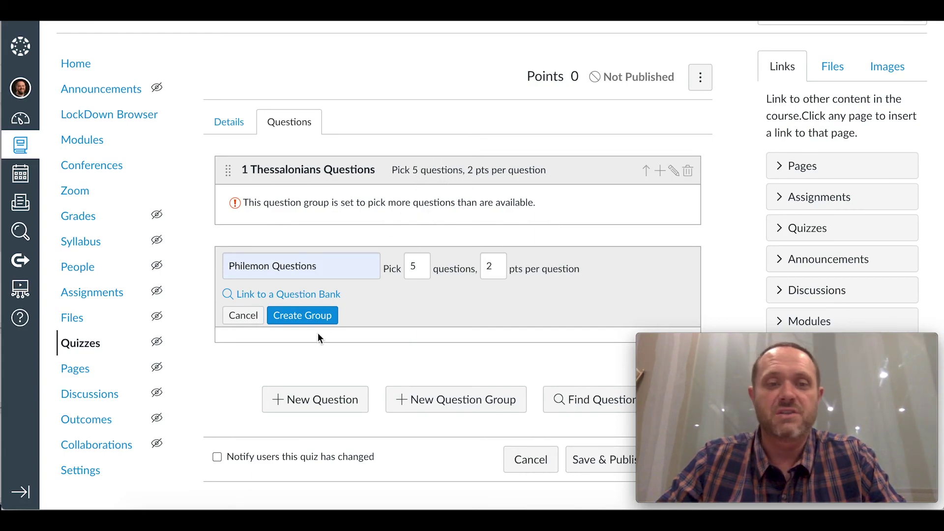
left_click(308, 319)
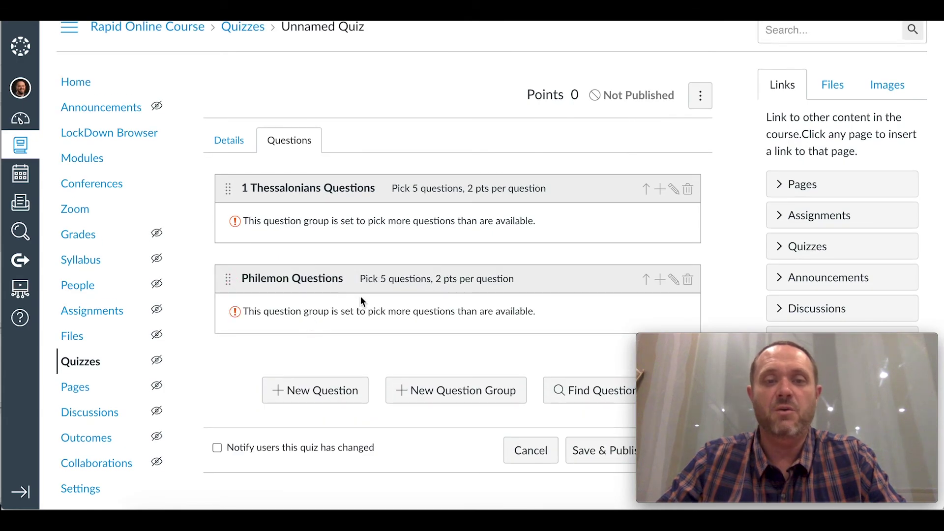
Create a question group named "Review Section" that picks 5 questions at 1 point per question.
left_click(429, 390)
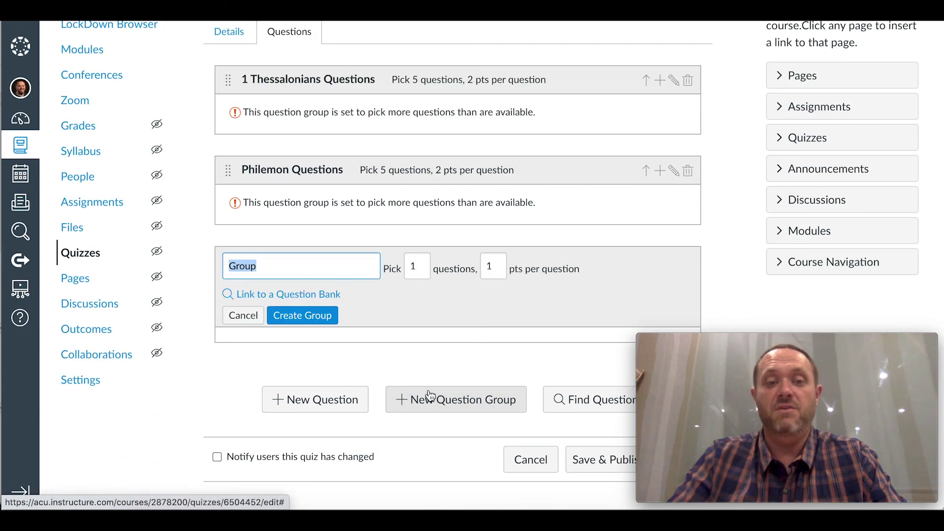
type("Review Section")
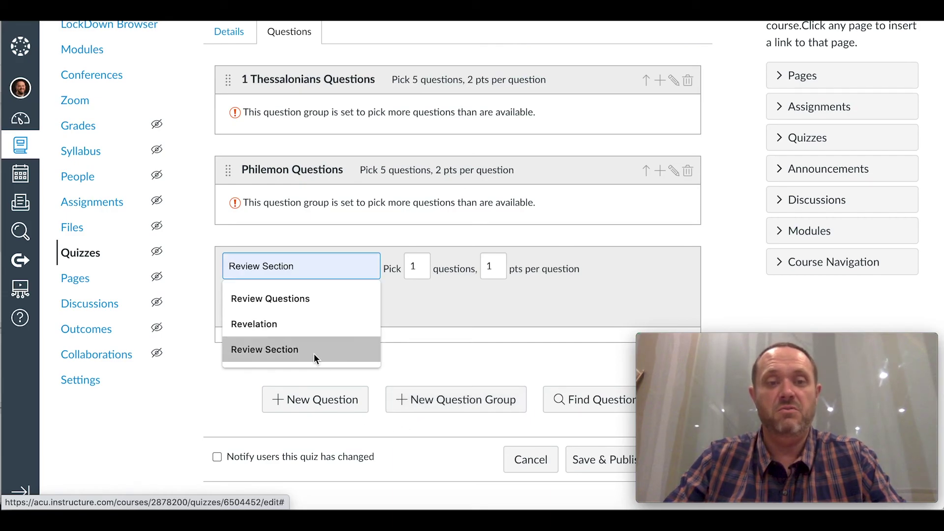
left_click(315, 354)
left_click(411, 275)
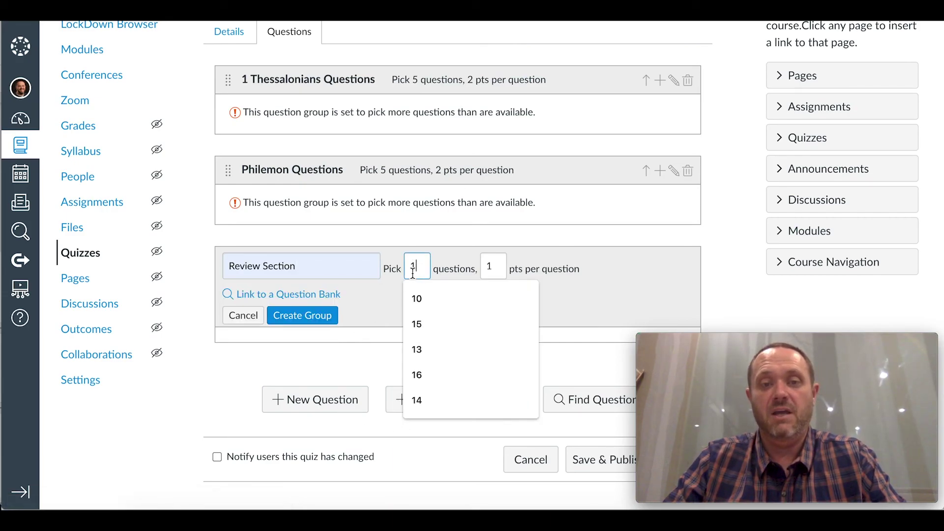
key("BackSpace")
type("5")
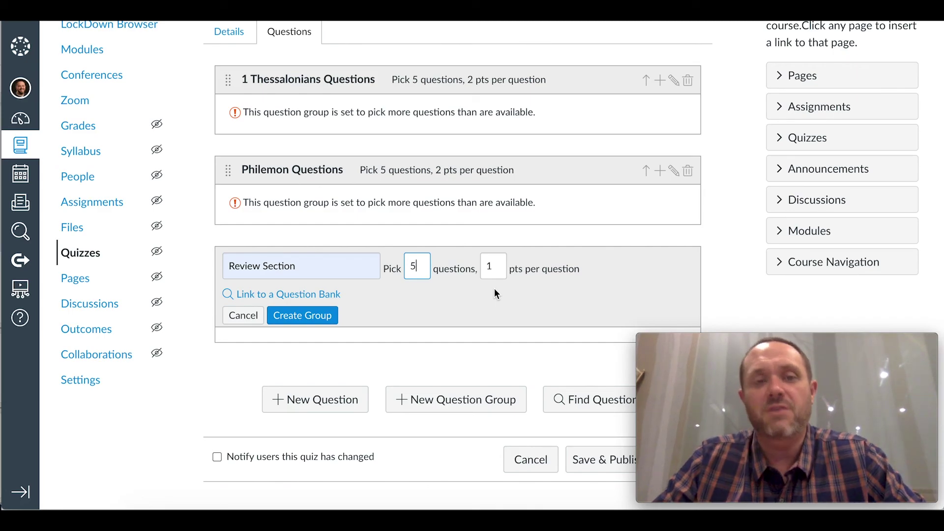
left_click(328, 322)
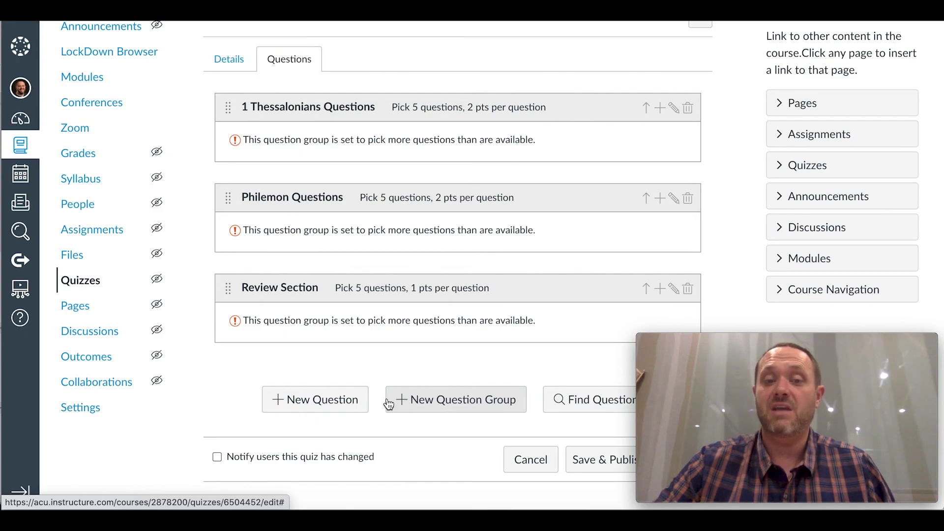
Start a new quiz question named "1 Thessalonians Header" and set its type to Text (no question).
left_click(315, 400)
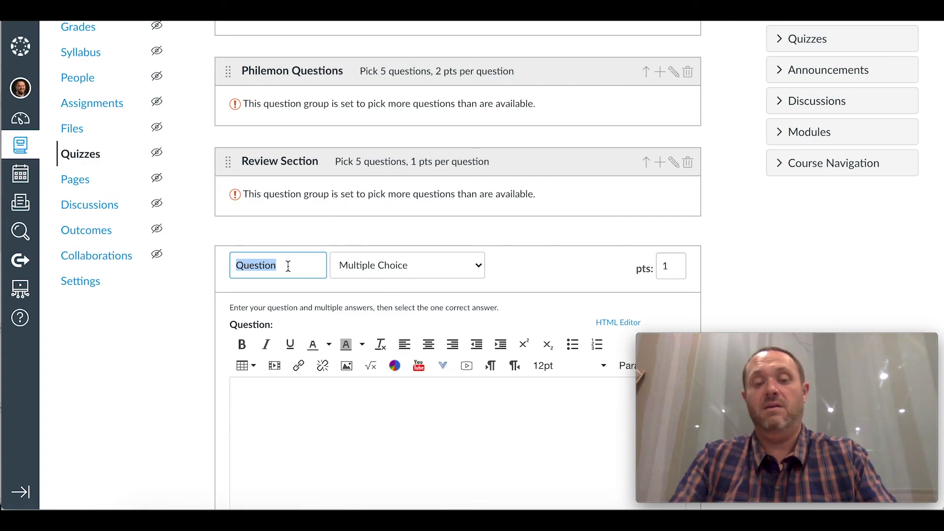
type("1 Thessalonians Header")
left_click(391, 272)
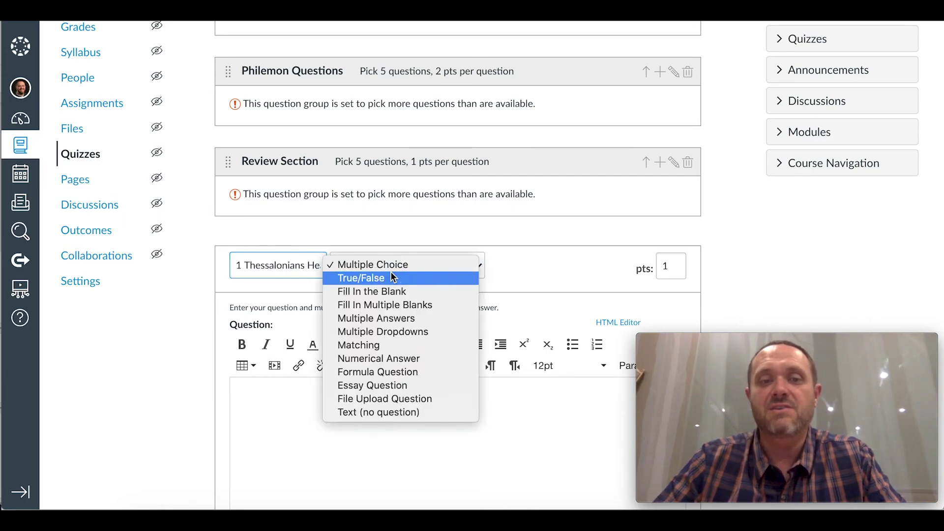
left_click(384, 412)
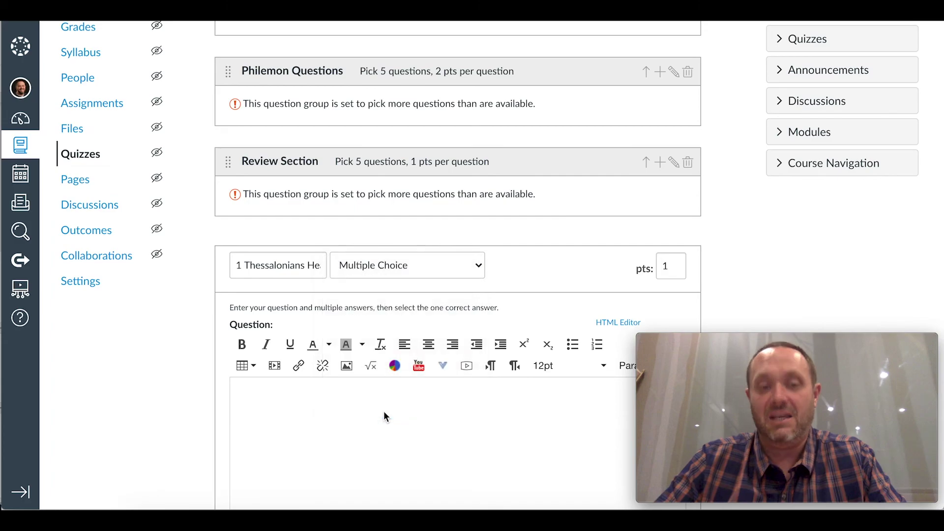
Enter the header's message text "The following questions are about 1 Thessalonians." and save the item.
left_click(322, 408)
scroll(324, 409, "down", 3)
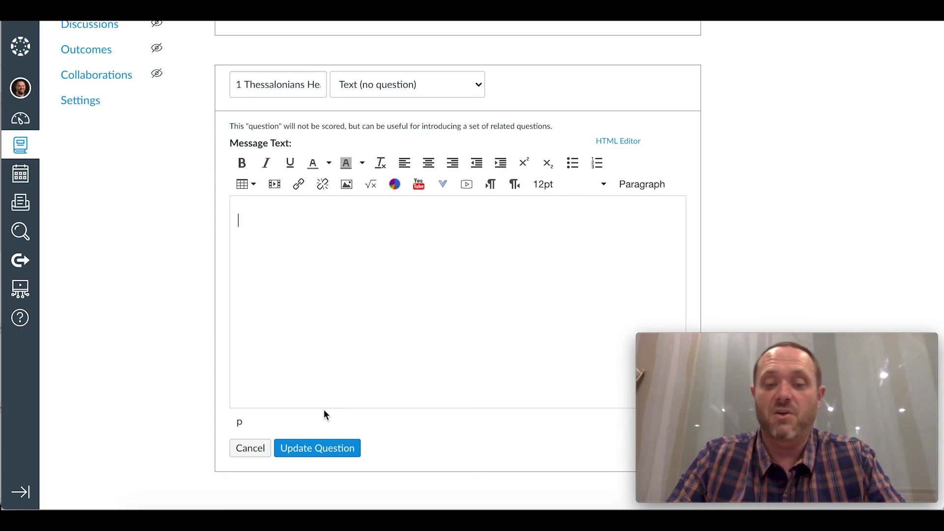
type("The following")
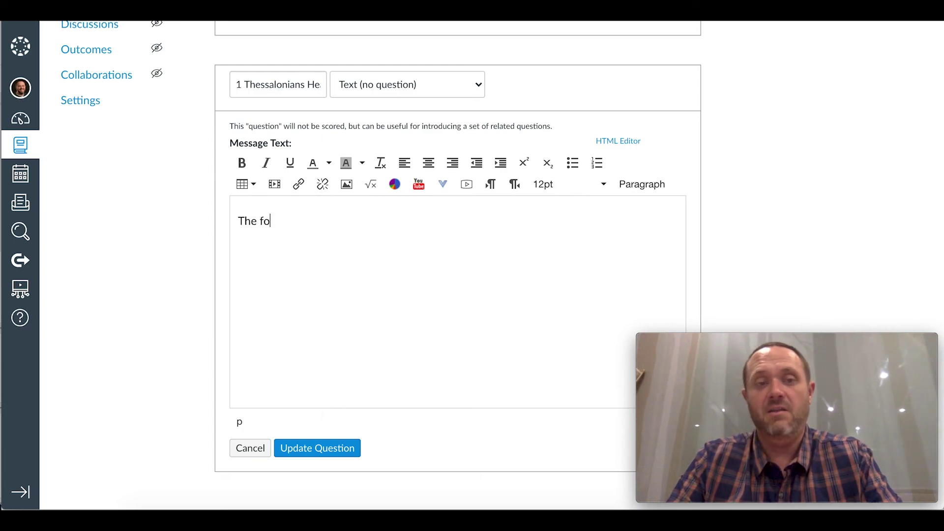
key("BackSpace")
key("BackSpace")
type("questionsa re")
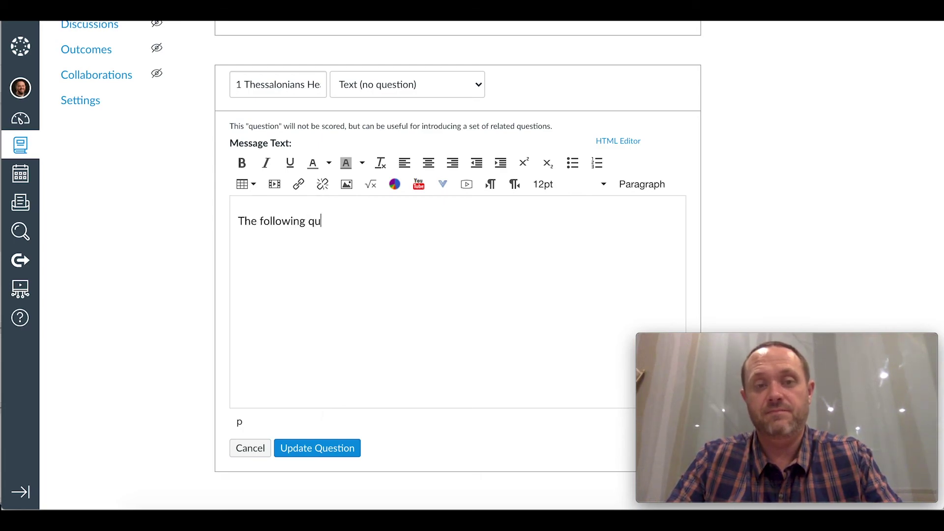
key("BackSpace")
key("BackSpace")
key("BackSpace")
type("are about 1 Thessalonians.")
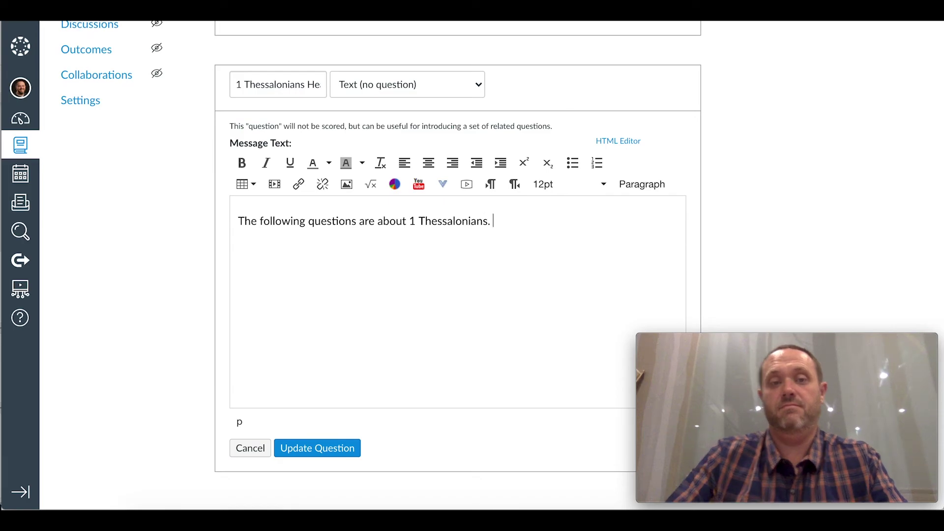
left_click(300, 448)
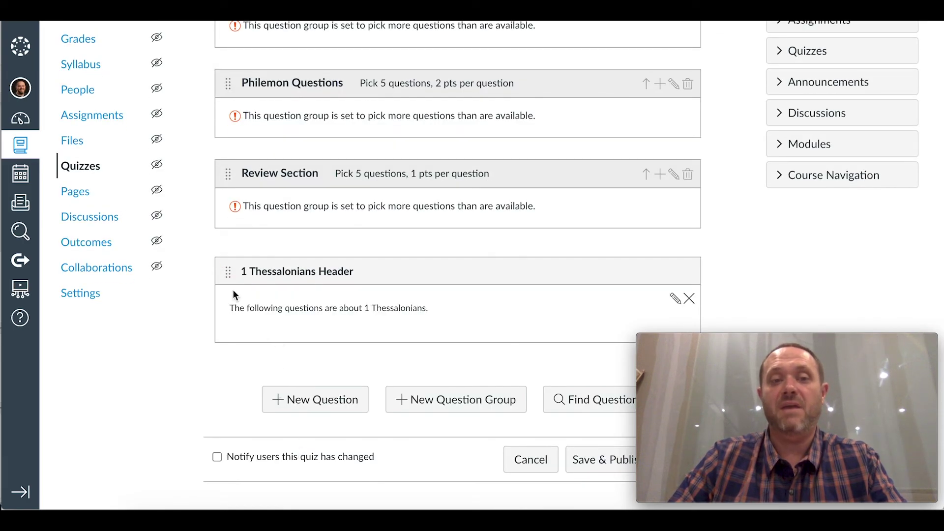
Move the 1 Thessalonians Header above the 1 Thessalonians Questions group, at the start of the quiz.
left_click_drag(227, 273, 215, 200)
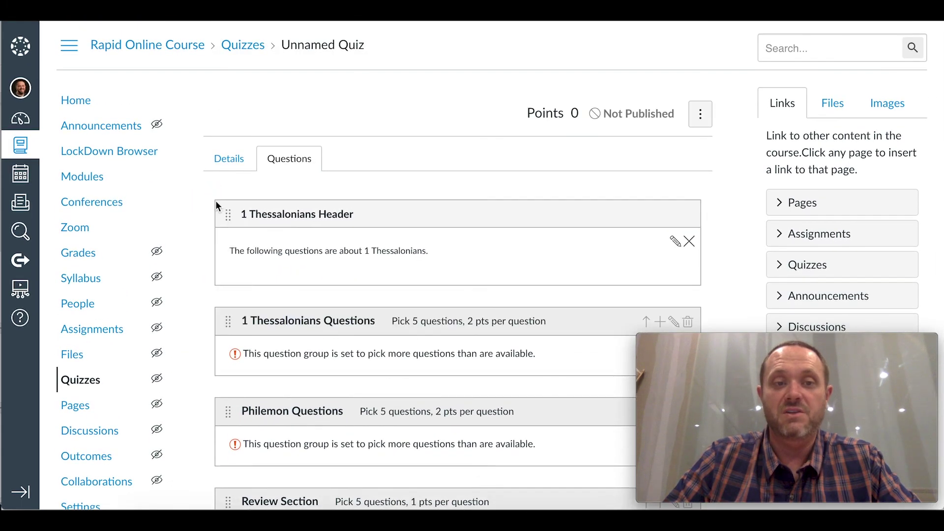
scroll(281, 270, "down", 2)
scroll(279, 252, "down", 1)
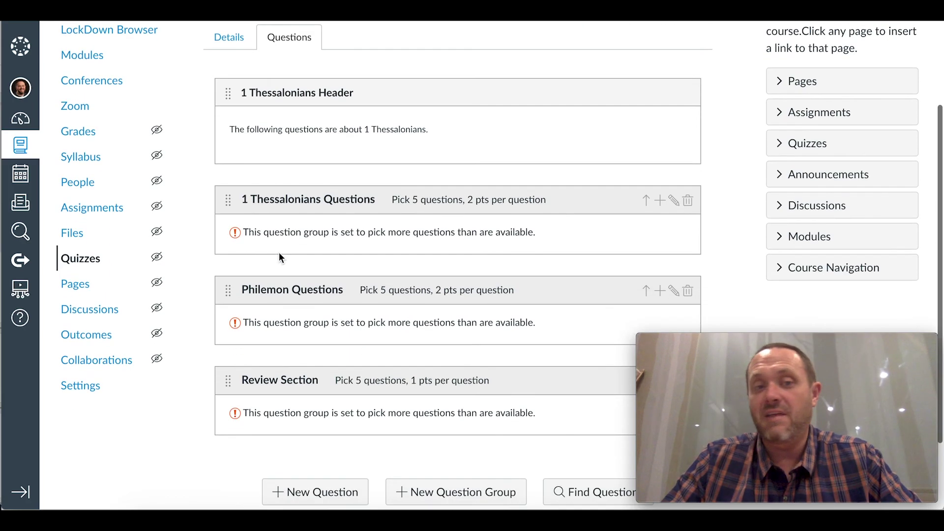
Add text items "Philemon Header" and "Review header" above their groups, introducing the Philemon questions and the Module 1 review questions.
scroll(278, 252, "down", 1)
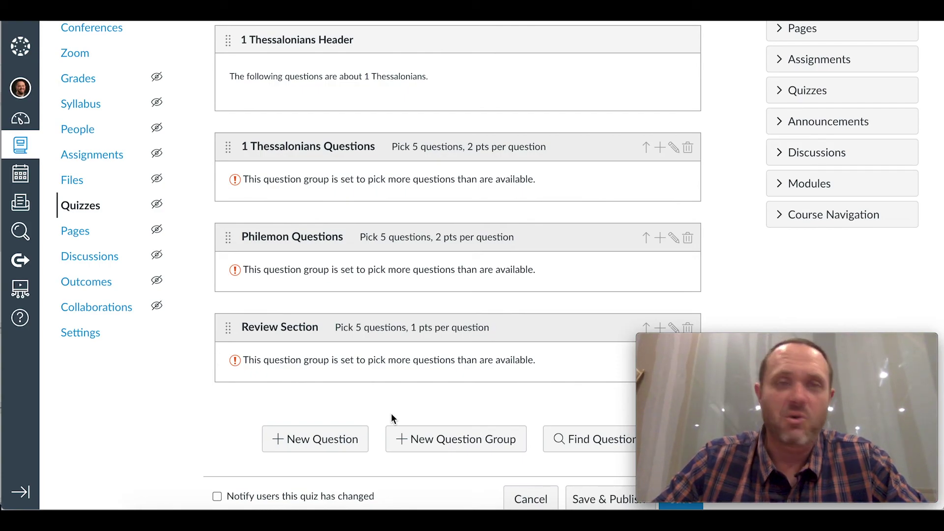
left_click(356, 436)
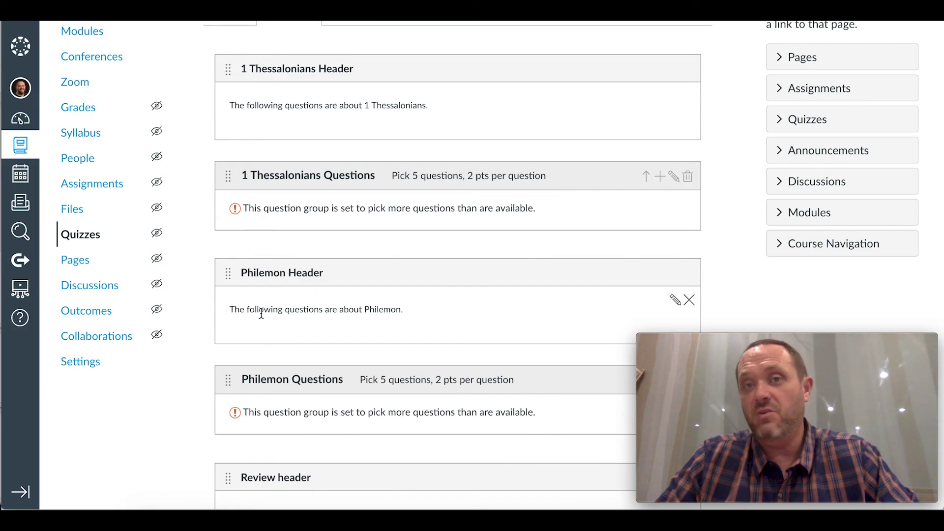
scroll(261, 314, "down", 1)
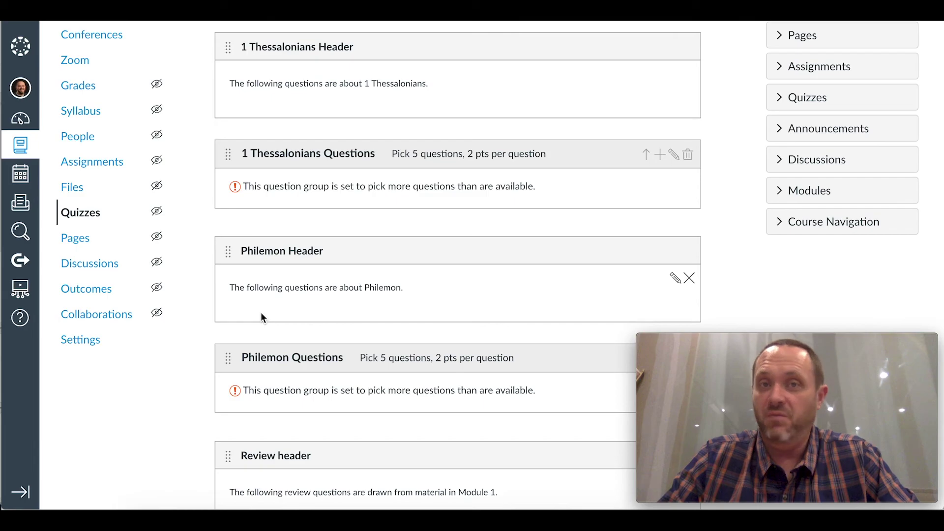
scroll(261, 313, "down", 5)
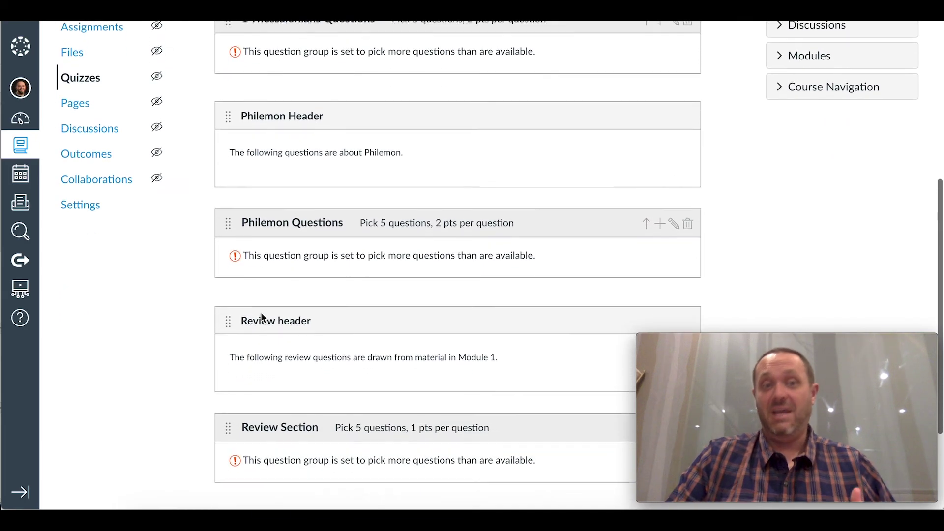
scroll(262, 317, "down", 4)
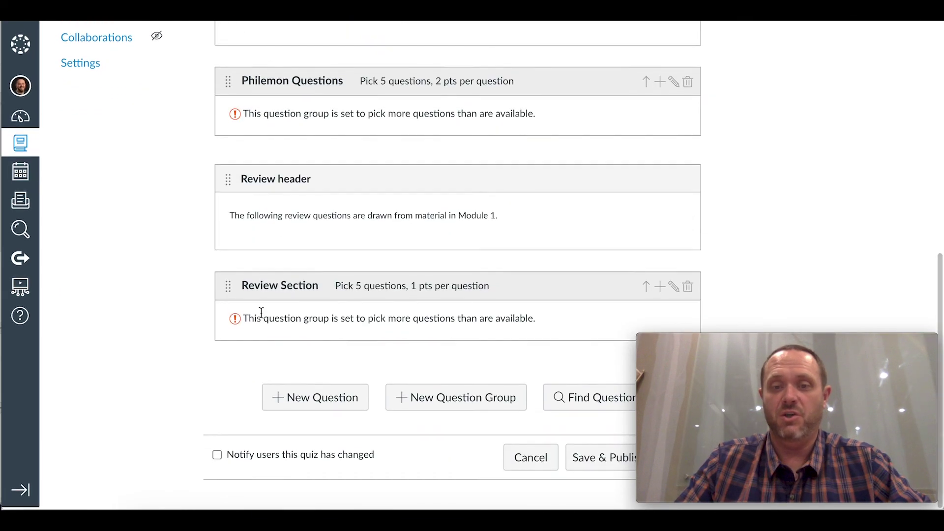
Open the quiz question finder and display the questions of the Module 2 Question Bank.
left_click(572, 401)
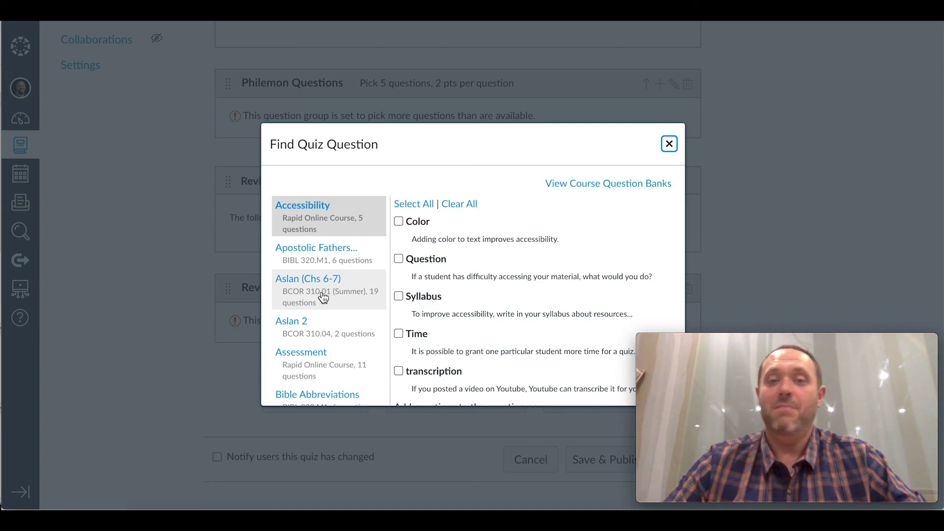
scroll(322, 297, "down", 10)
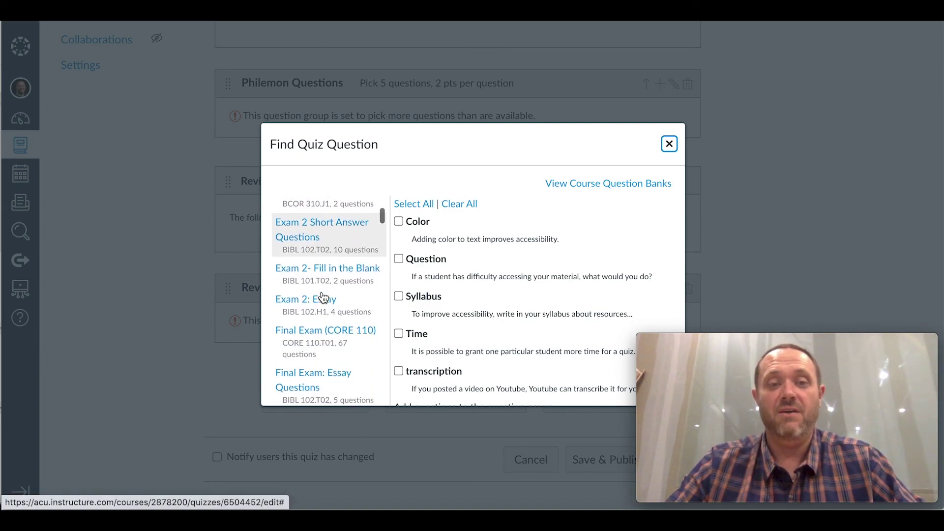
scroll(323, 297, "down", 10)
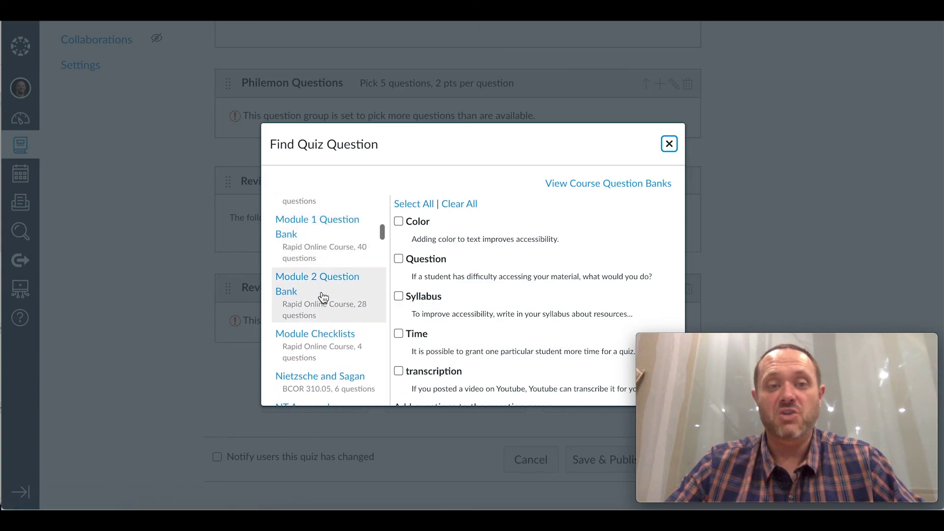
scroll(323, 297, "down", 1)
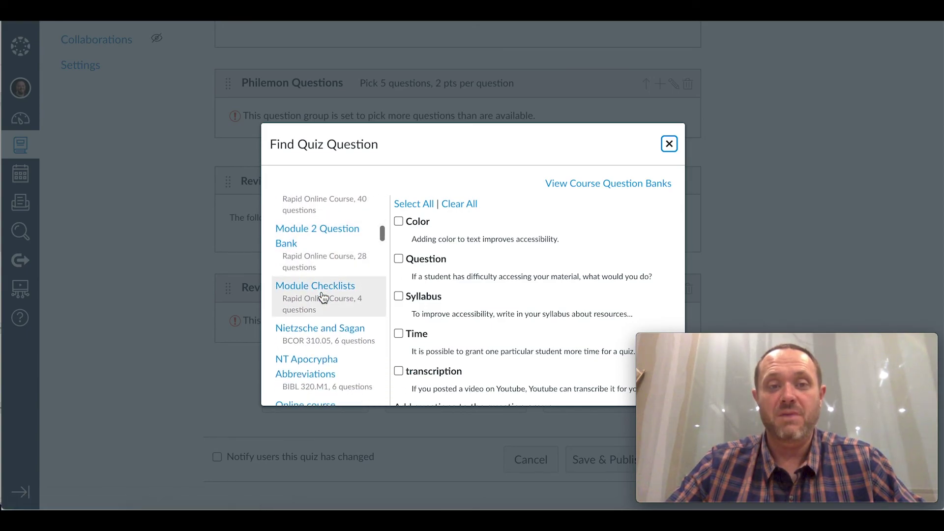
left_click(297, 235)
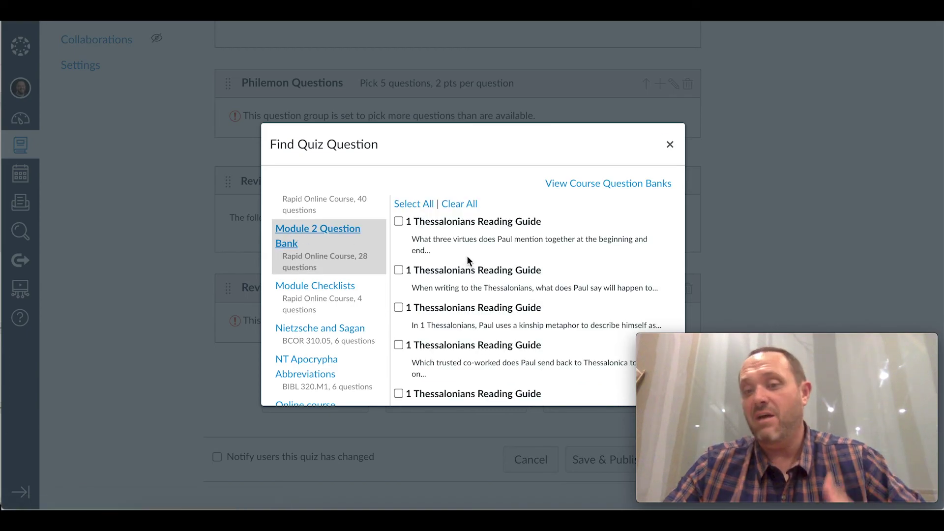
scroll(467, 260, "down", 1)
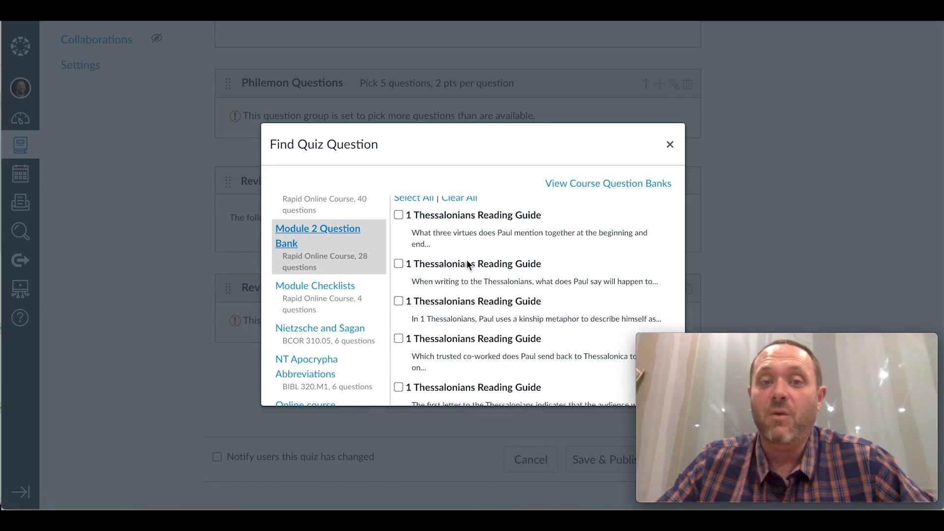
scroll(467, 259, "up", 1)
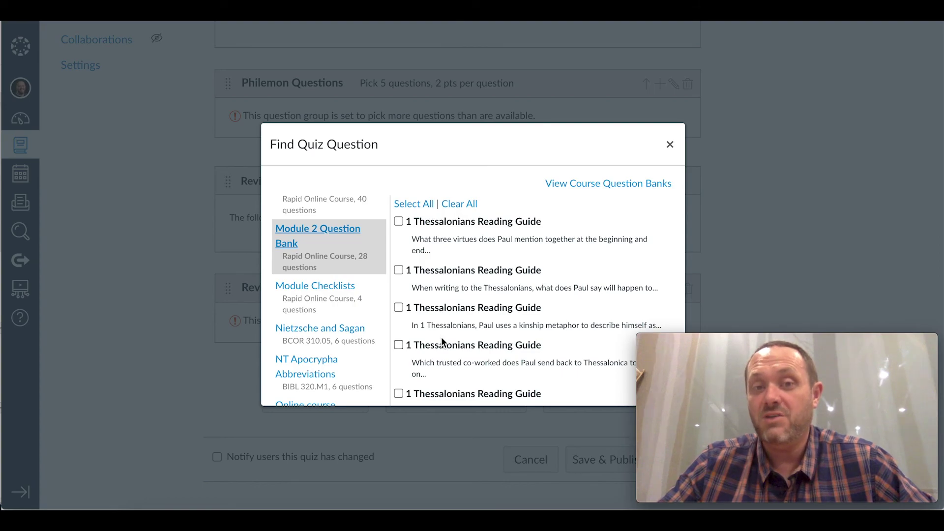
Select the first two 1 Thessalonians Reading Guide questions individually and deselect them again.
left_click(398, 221)
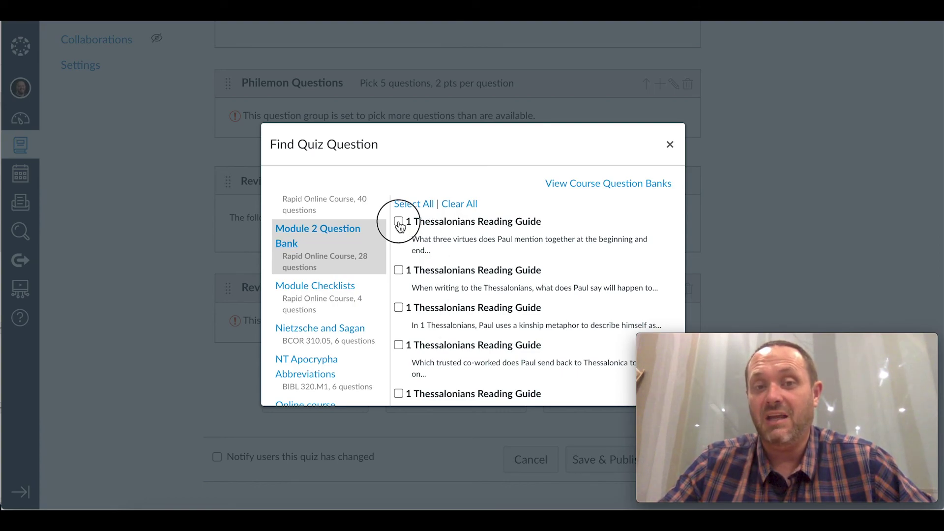
left_click(398, 270)
left_click(398, 221)
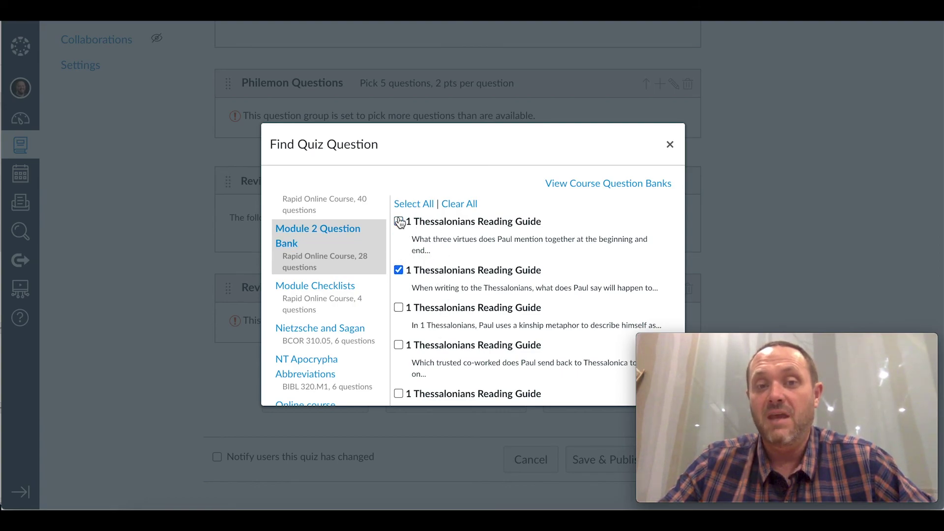
left_click(398, 270)
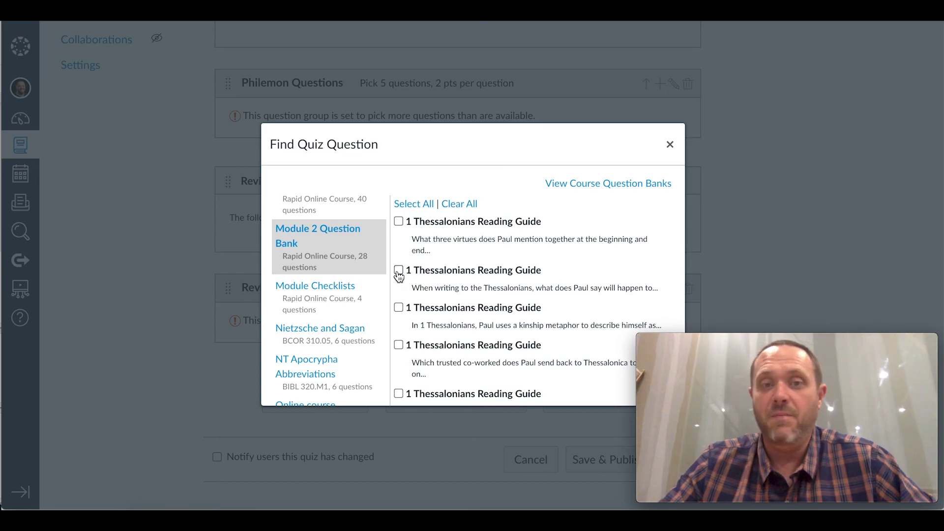
Select all questions in the Module 2 Question Bank, look through the list down to the question group option, and clear the selection.
left_click(410, 205)
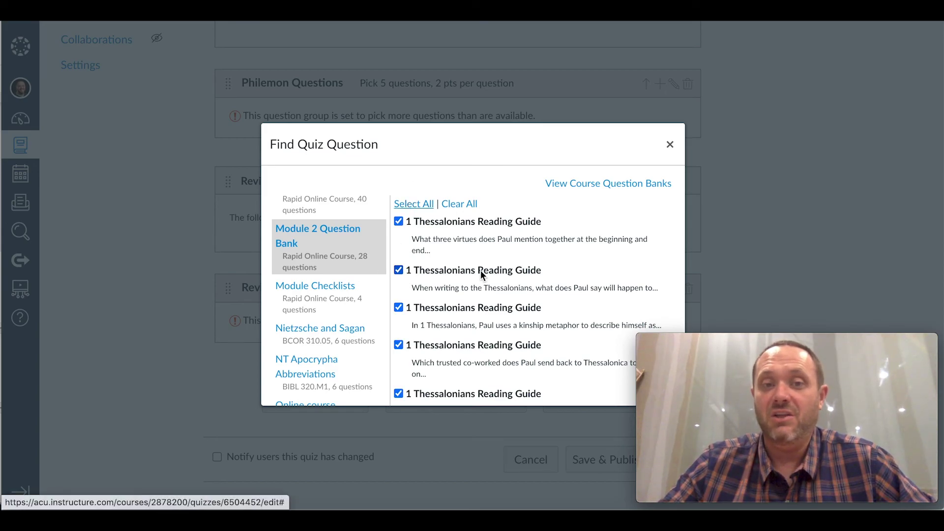
scroll(479, 270, "down", 15)
scroll(481, 271, "down", 4)
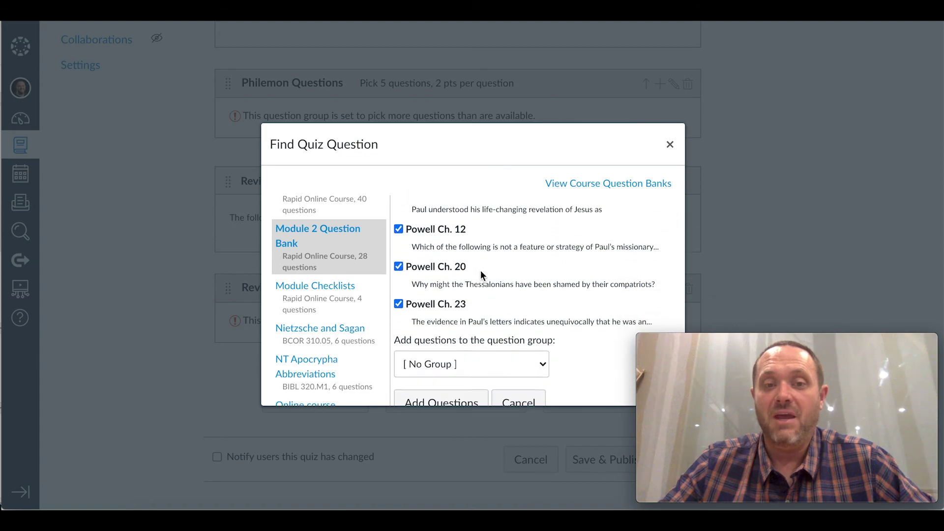
scroll(476, 282, "up", 19)
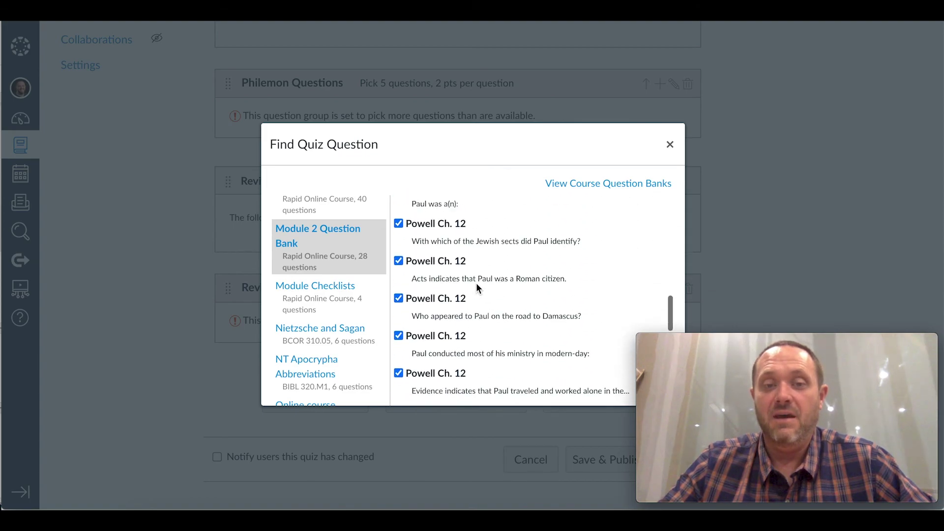
scroll(476, 282, "up", 2)
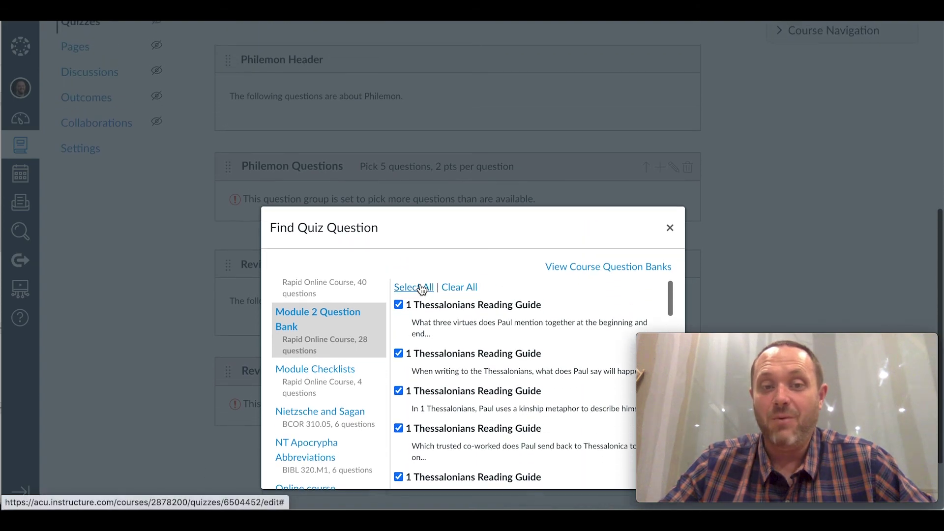
left_click(459, 287)
scroll(463, 335, "down", 1)
scroll(463, 335, "up", 1)
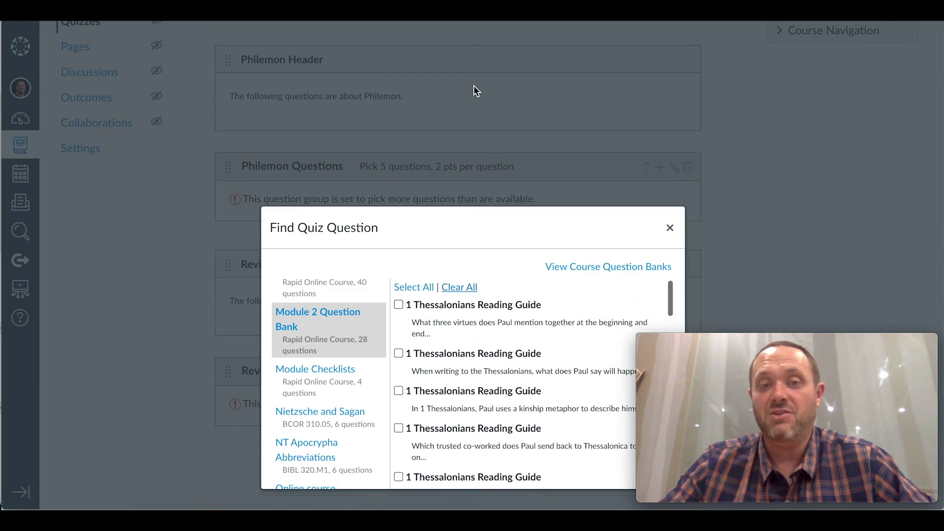
Select the six 1 Thessalonians Reading Guide questions and the NOAB 1 Thessalonians question in the Module 2 Question Bank.
scroll(473, 85, "down", 2)
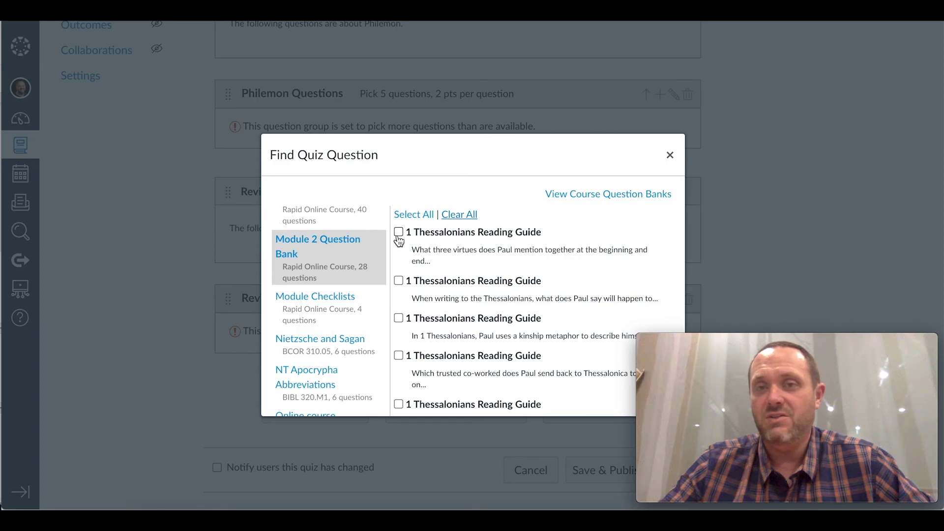
left_click(398, 232)
left_click(398, 281)
left_click(399, 318)
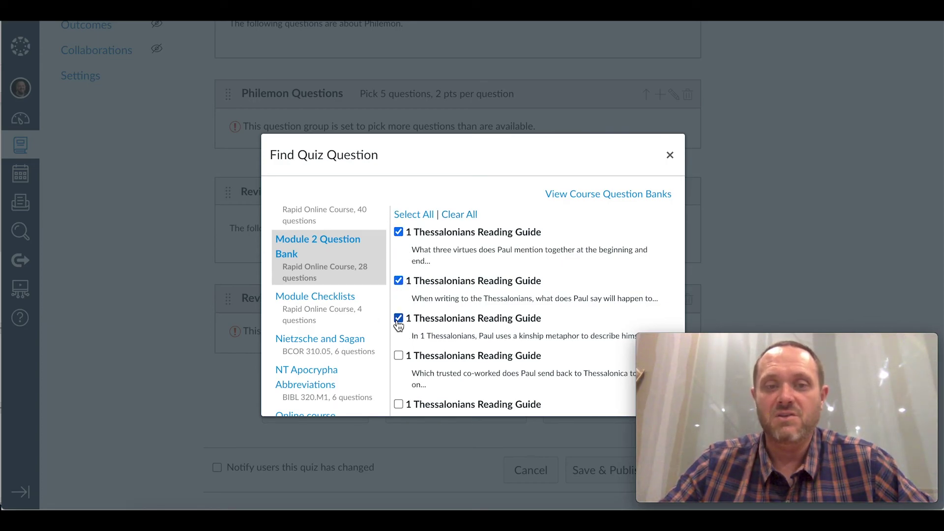
left_click(398, 356)
scroll(457, 356, "down", 1)
left_click(398, 347)
left_click(398, 383)
scroll(492, 363, "down", 3)
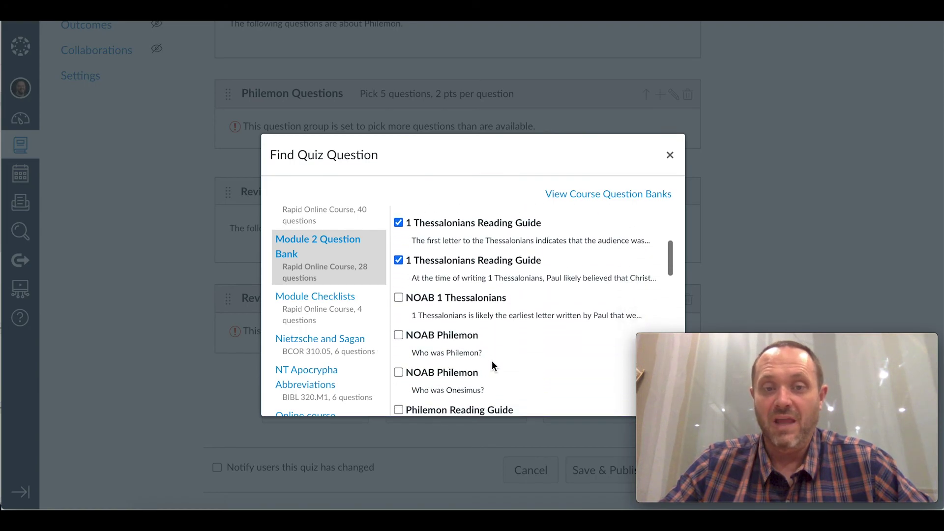
left_click(398, 298)
Include the Powell Ch. 20 question in the selection and add all selected questions to the 1 Thessalonians Questions group.
scroll(524, 355, "down", 3)
scroll(524, 355, "down", 6)
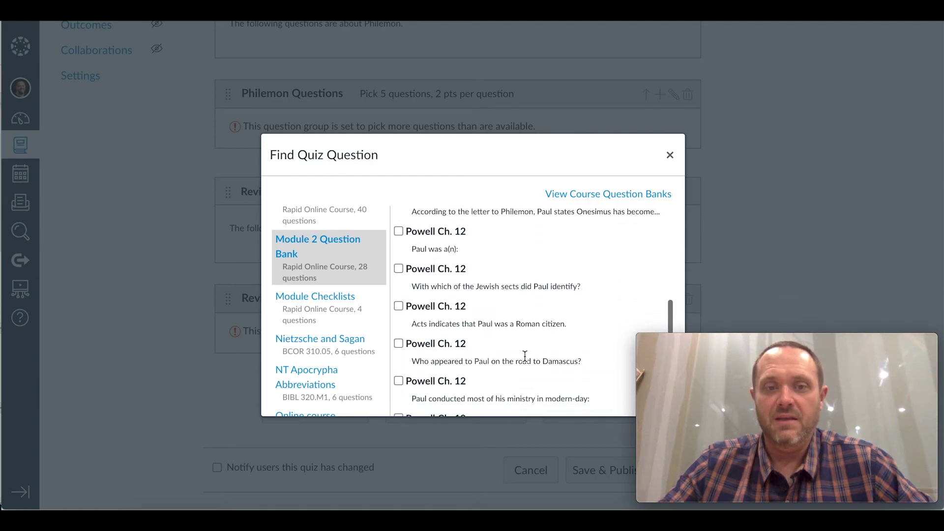
scroll(525, 356, "down", 10)
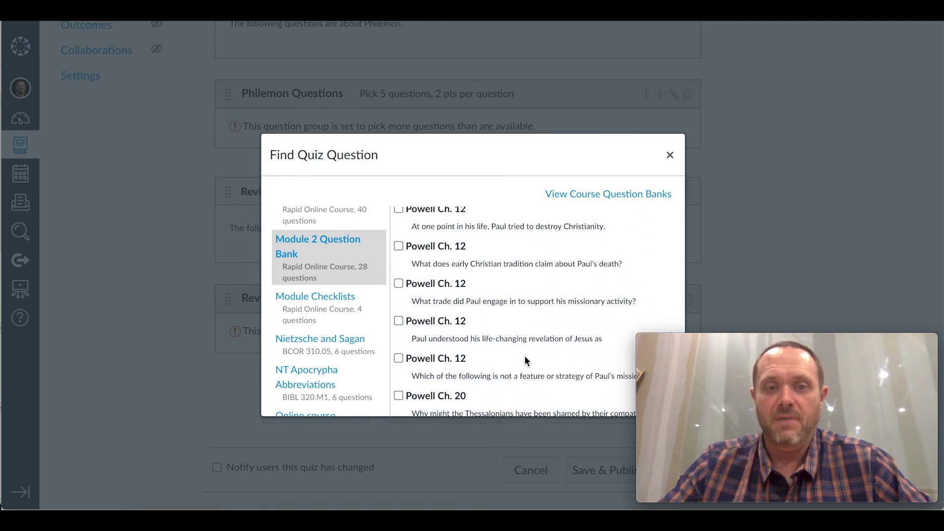
scroll(524, 359, "down", 1)
left_click(398, 273)
left_click(529, 379)
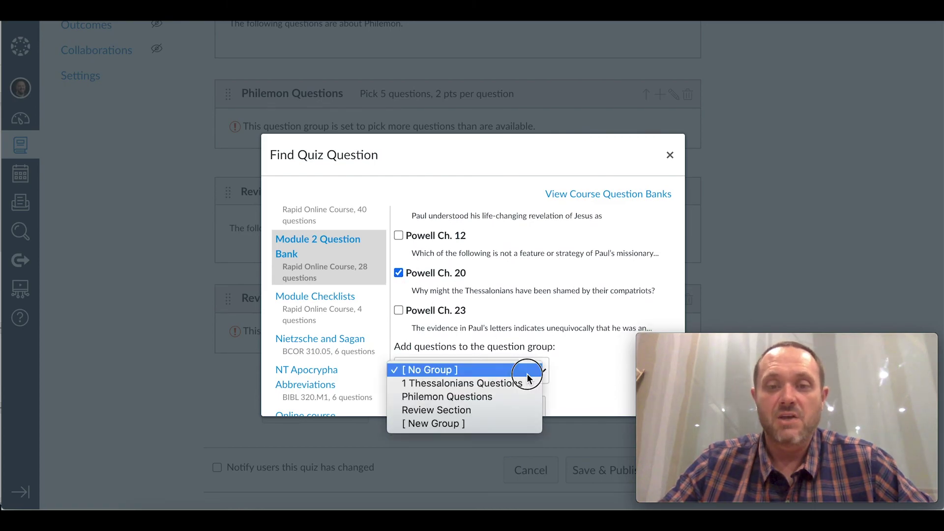
left_click(518, 384)
left_click(442, 408)
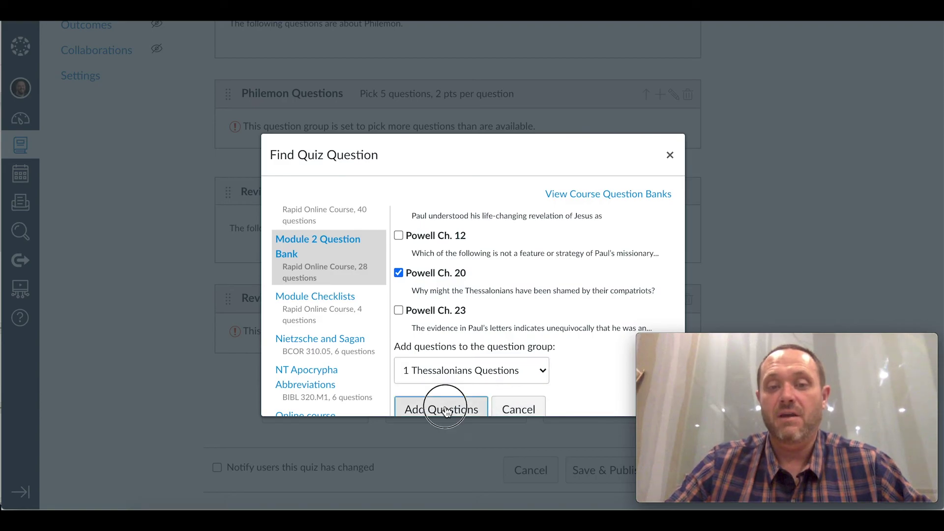
Review the questions added to the 1 Thessalonians Questions group and its pick and point settings.
scroll(317, 129, "up", 8)
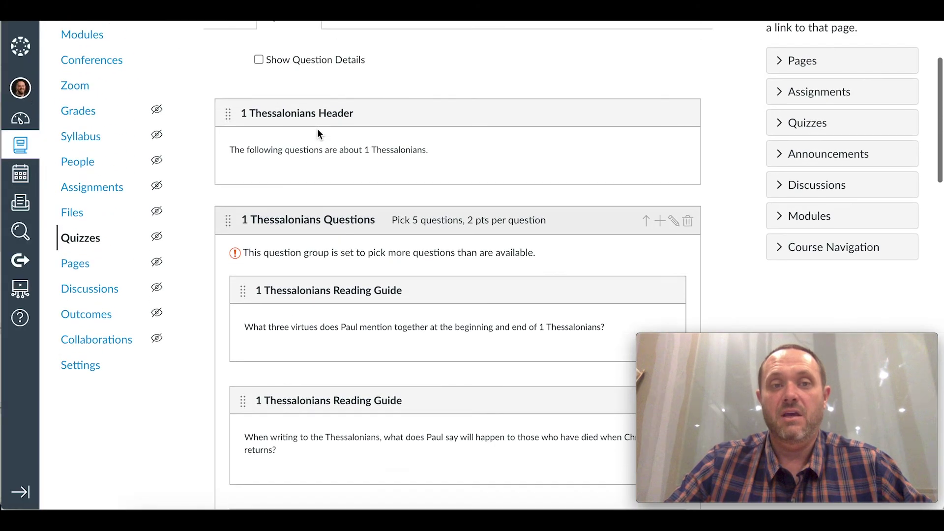
scroll(318, 129, "down", 5)
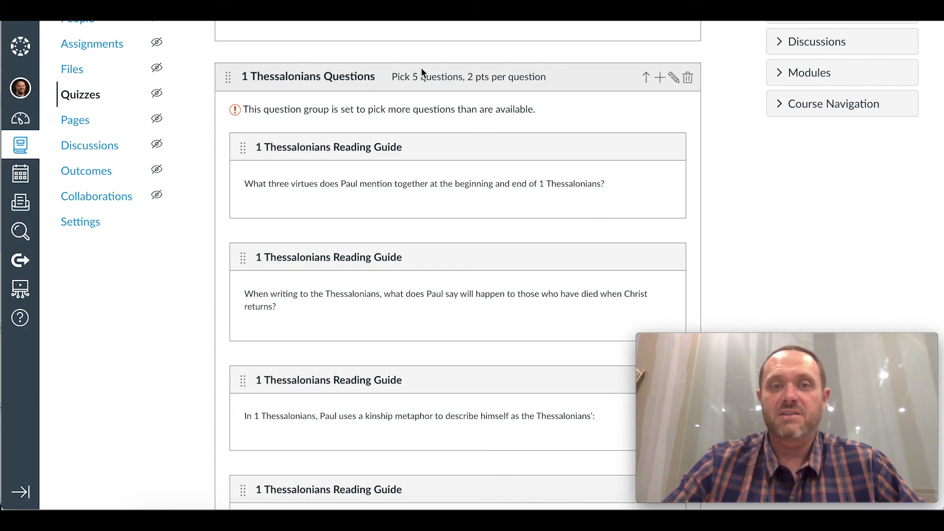
scroll(320, 203, "down", 2)
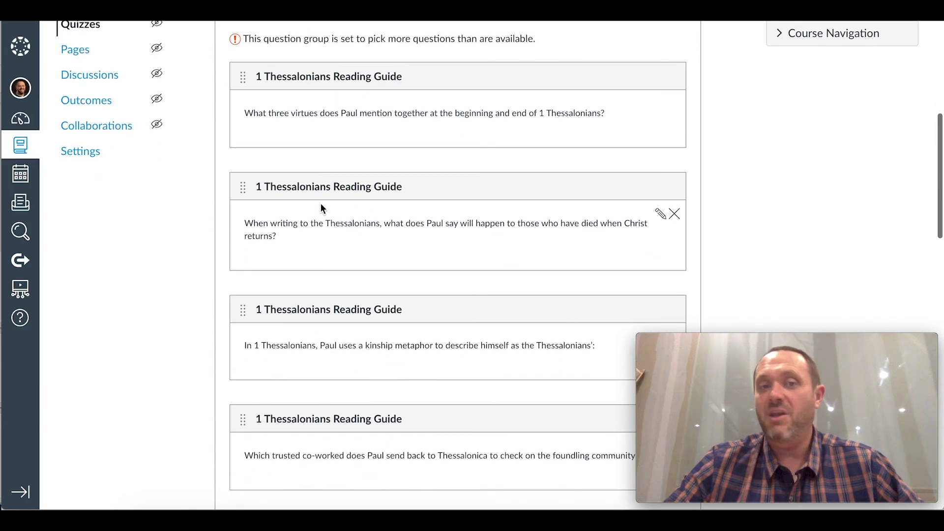
scroll(324, 212, "down", 7)
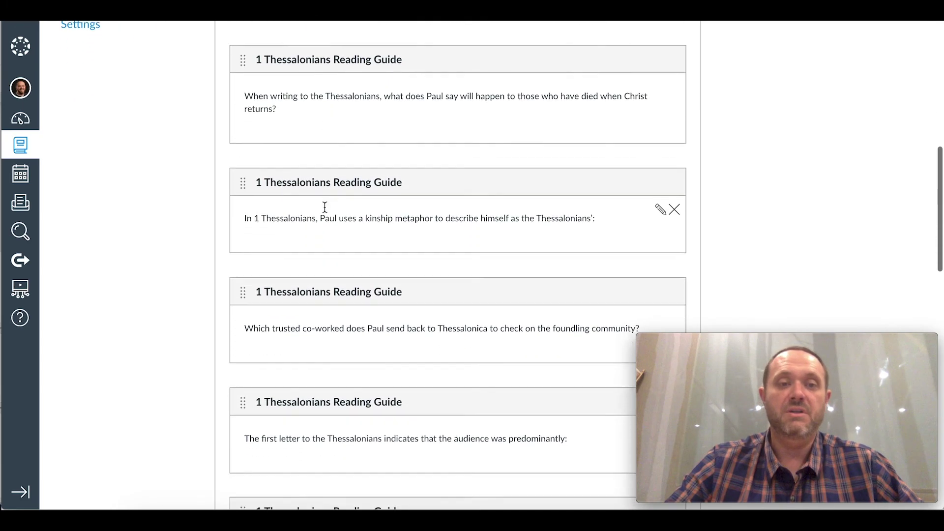
scroll(324, 212, "down", 7)
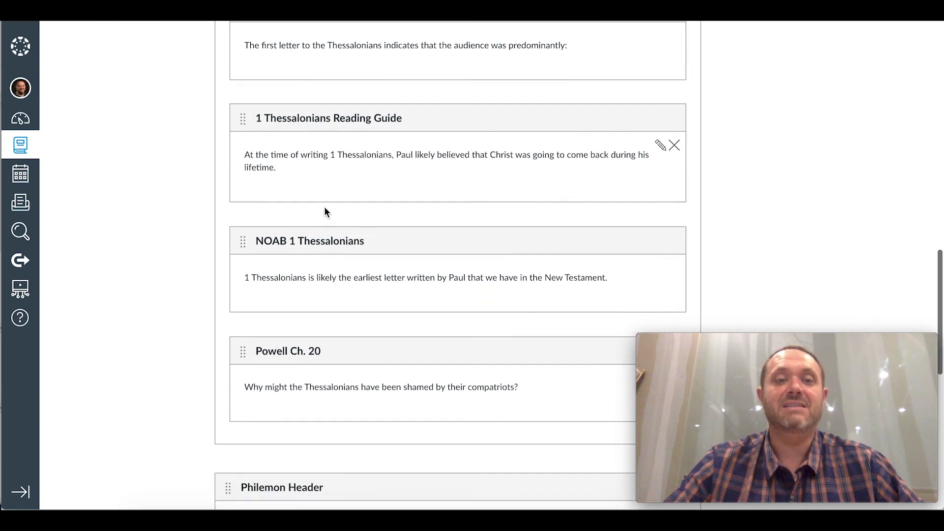
scroll(325, 211, "up", 15)
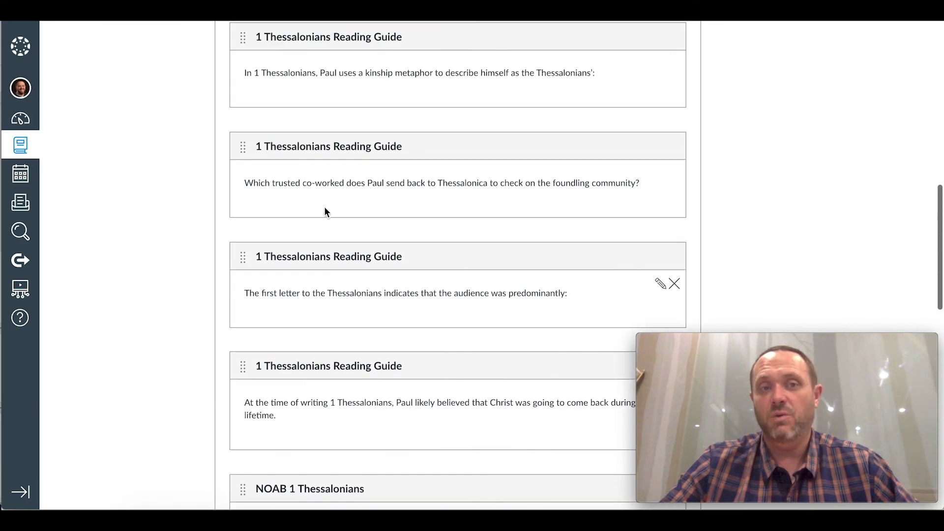
scroll(324, 207, "up", 1)
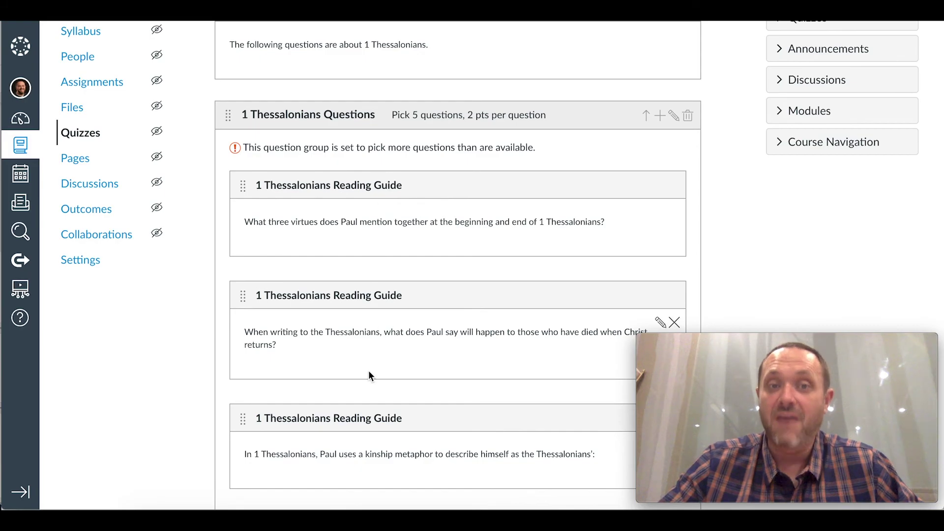
scroll(370, 375, "down", 3)
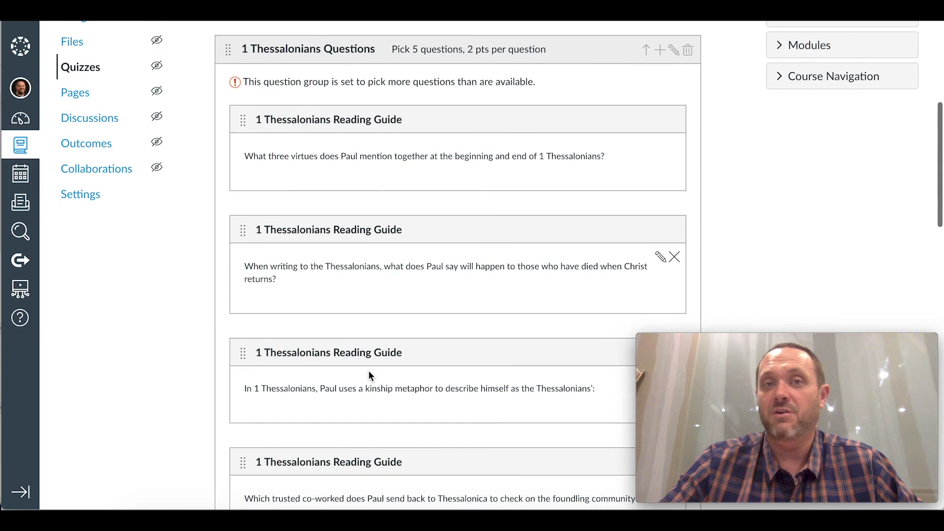
scroll(369, 371, "up", 1)
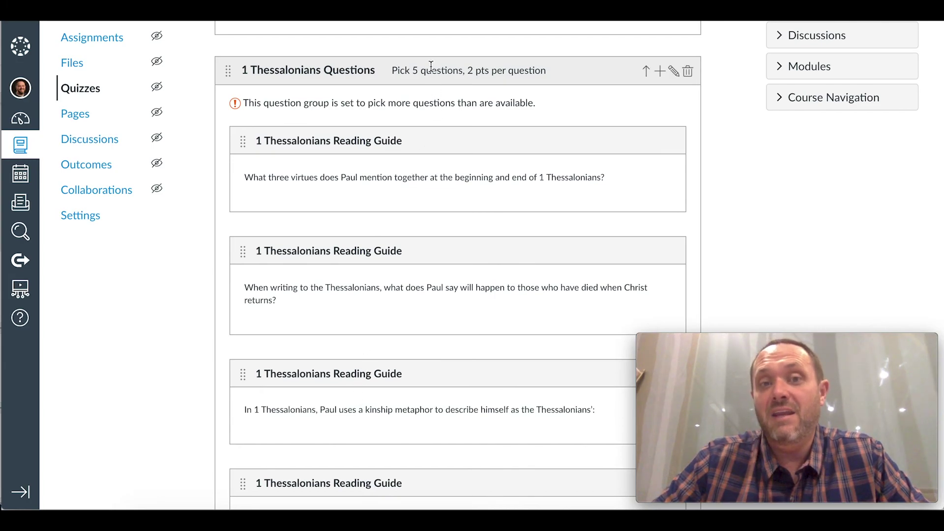
scroll(426, 75, "down", 2)
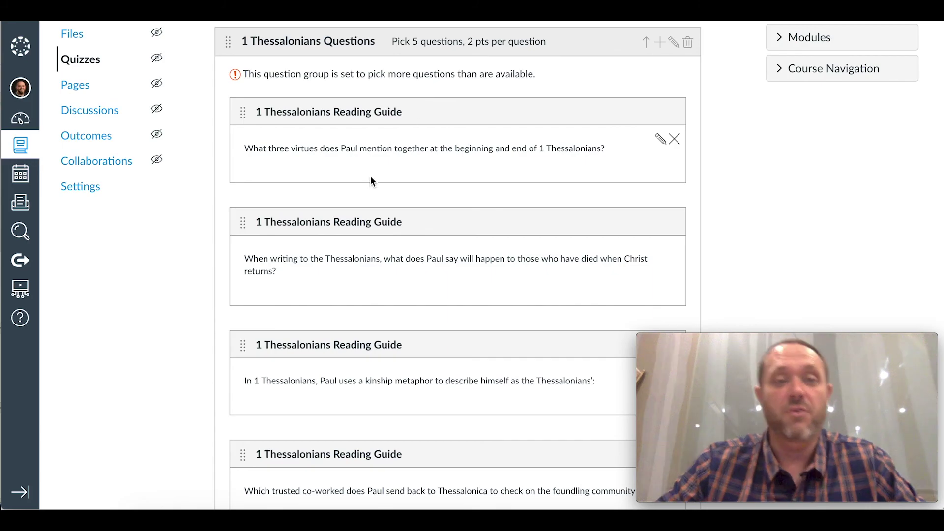
Find questions in the Module 2 Question Bank again and select the two NOAB Philemon questions.
scroll(406, 236, "down", 6)
scroll(407, 236, "down", 11)
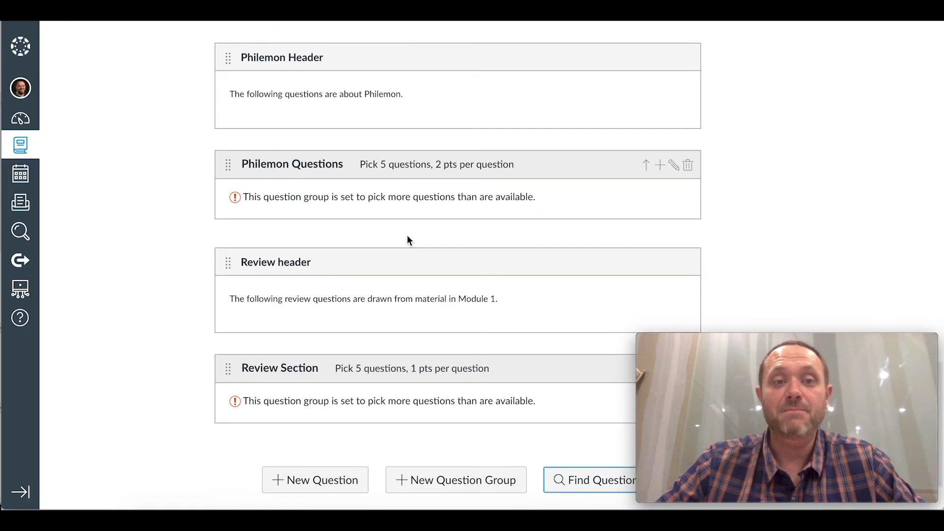
scroll(406, 236, "down", 2)
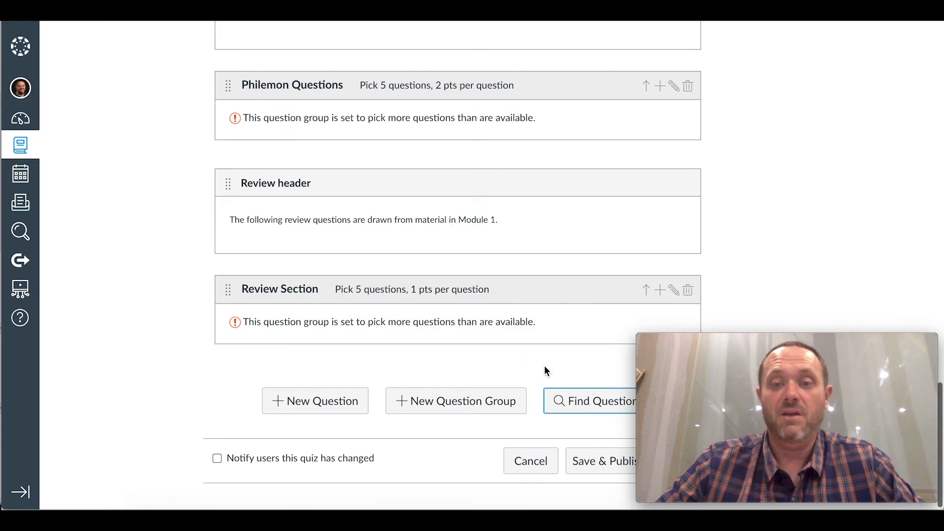
left_click(590, 400)
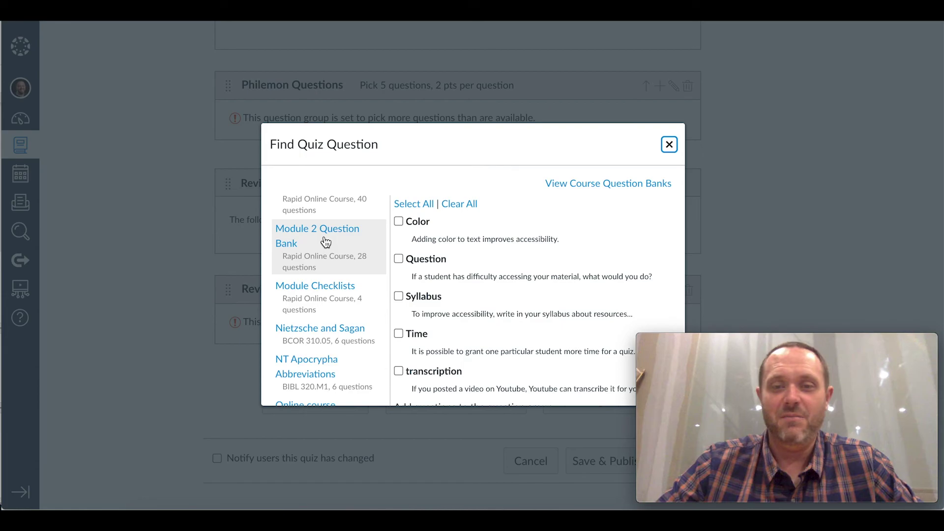
left_click(307, 232)
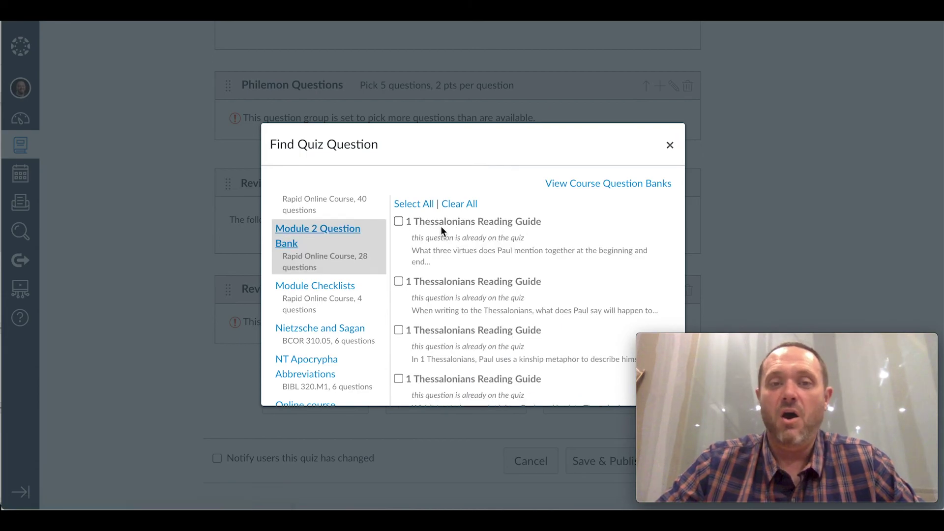
scroll(478, 234, "down", 5)
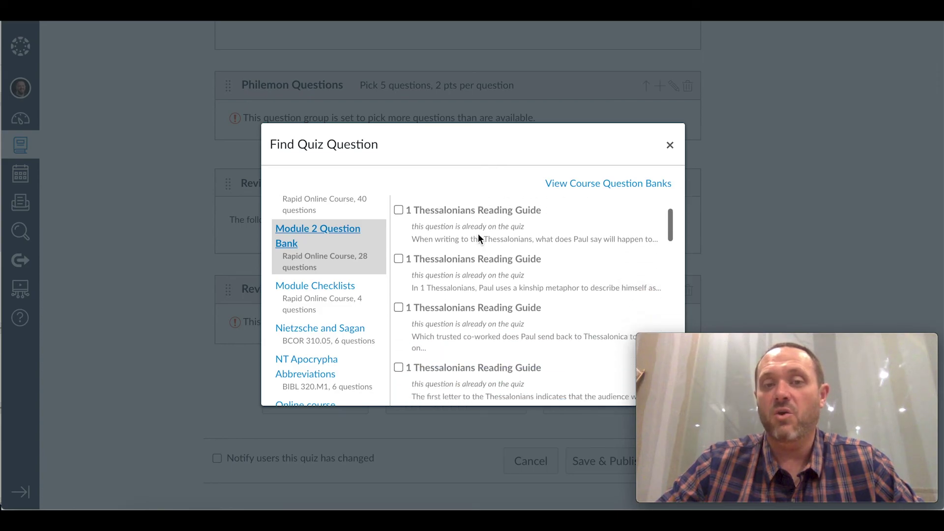
scroll(478, 234, "down", 2)
left_click(398, 240)
left_click(399, 278)
Select the four Philemon Reading Guide questions as well.
scroll(428, 317, "down", 1)
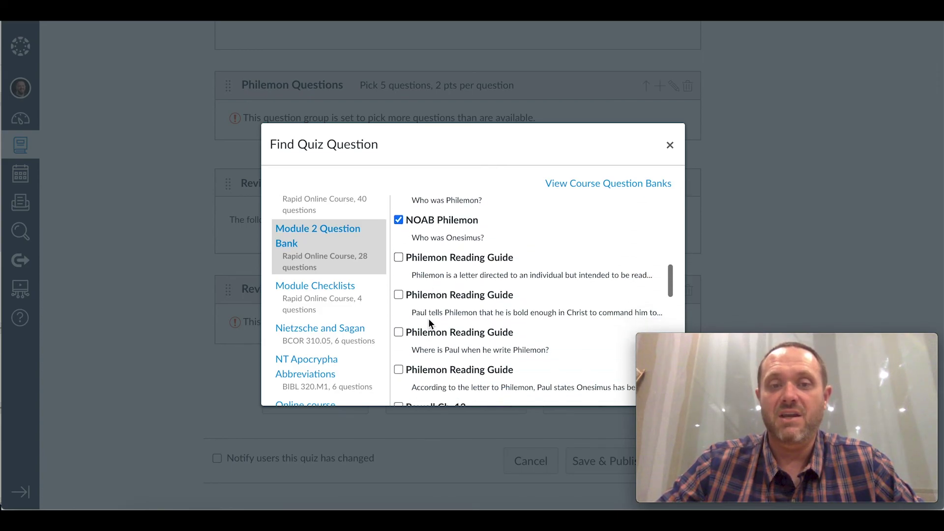
left_click(398, 257)
left_click(398, 295)
left_click(398, 332)
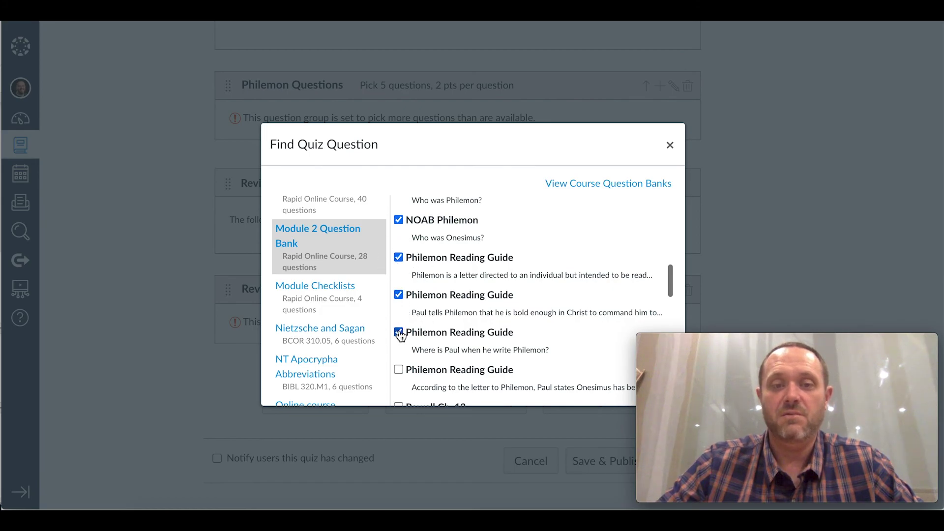
left_click(398, 369)
Include the Powell Ch. 23 question in the selection and add all selected questions to the Philemon Questions group.
scroll(476, 359, "down", 7)
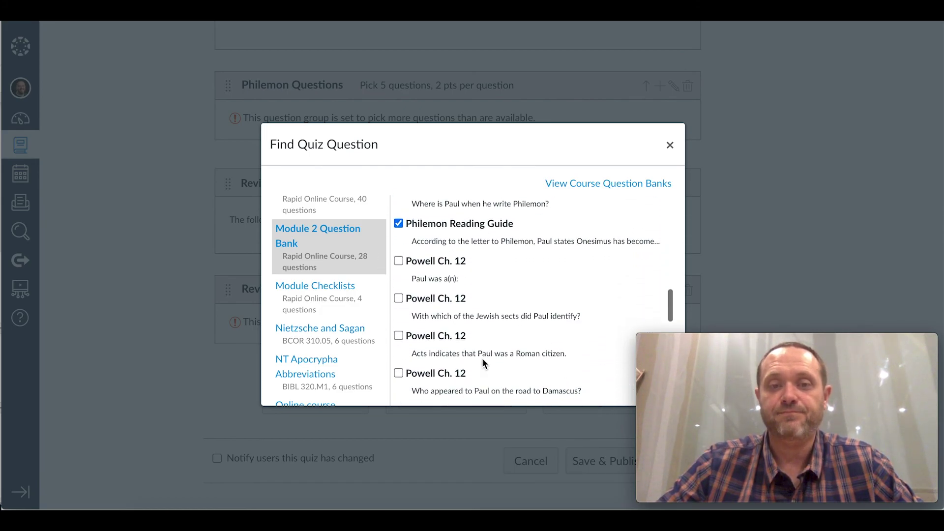
scroll(482, 358, "down", 7)
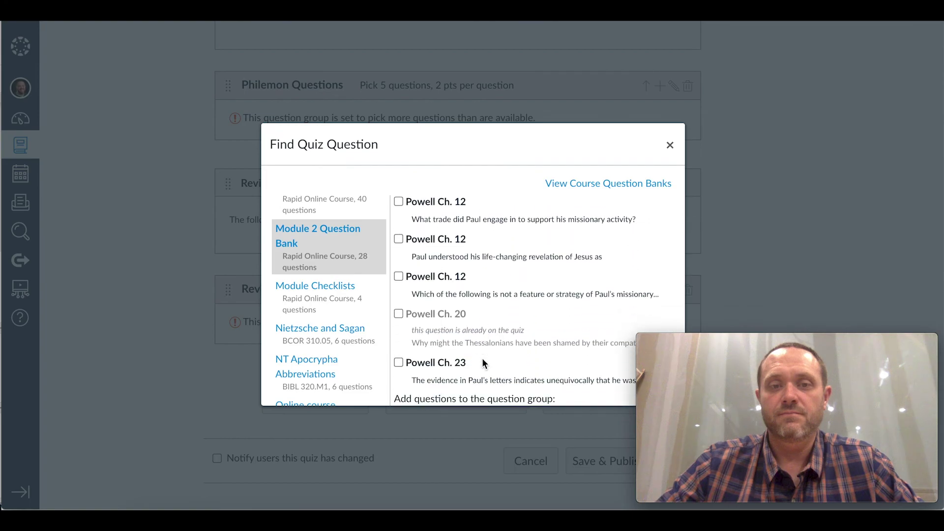
left_click(398, 284)
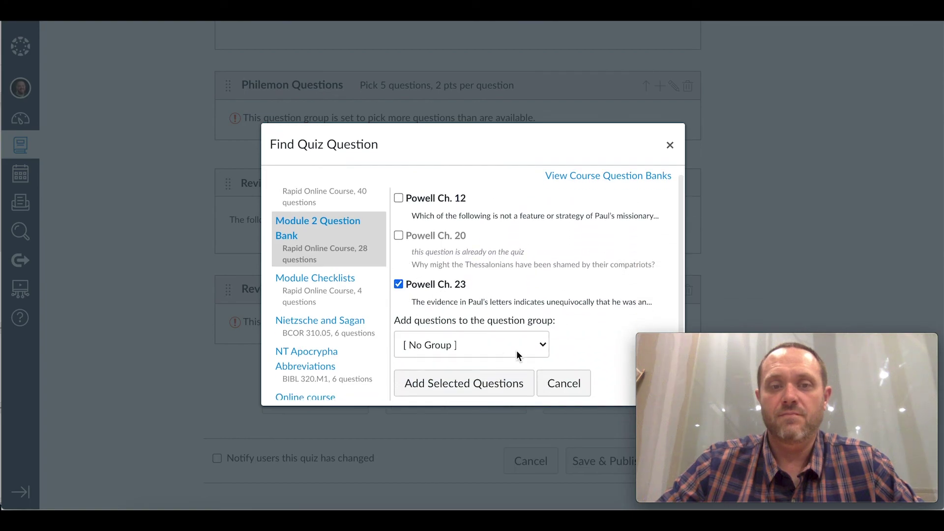
left_click(519, 345)
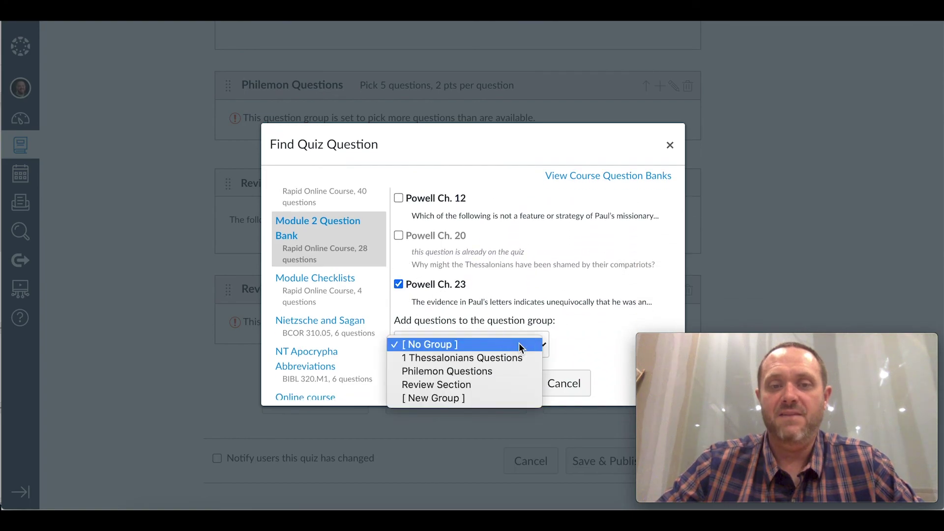
left_click(491, 370)
left_click(490, 382)
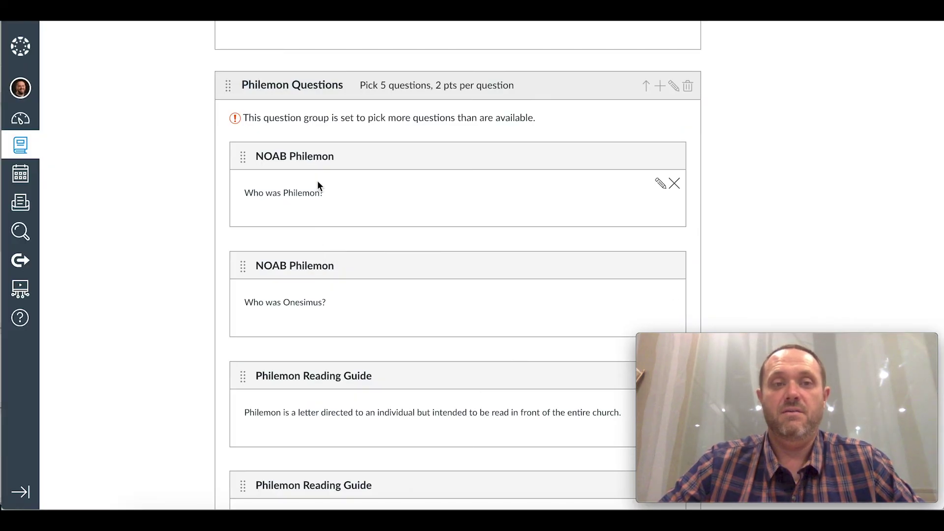
Review the questions added to the Philemon Questions group and its pick and point settings.
scroll(334, 202, "down", 2)
scroll(334, 202, "down", 6)
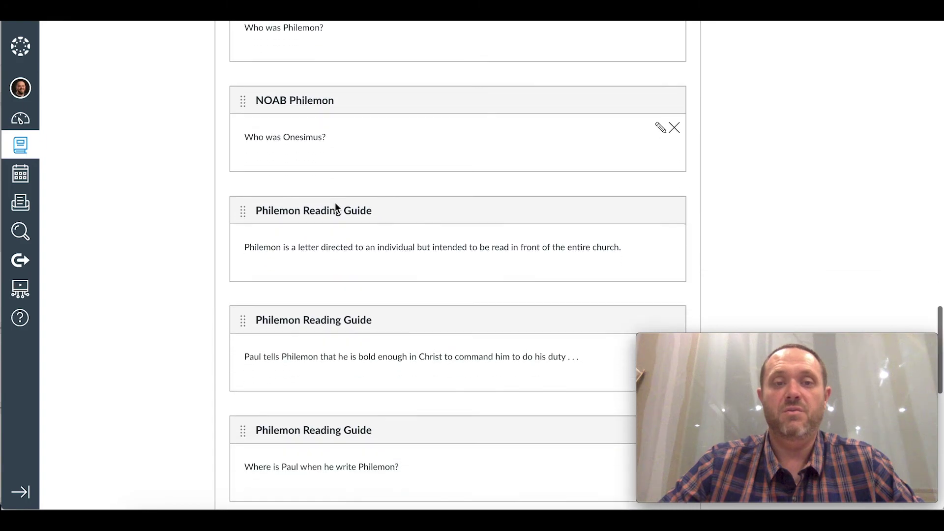
scroll(335, 202, "down", 4)
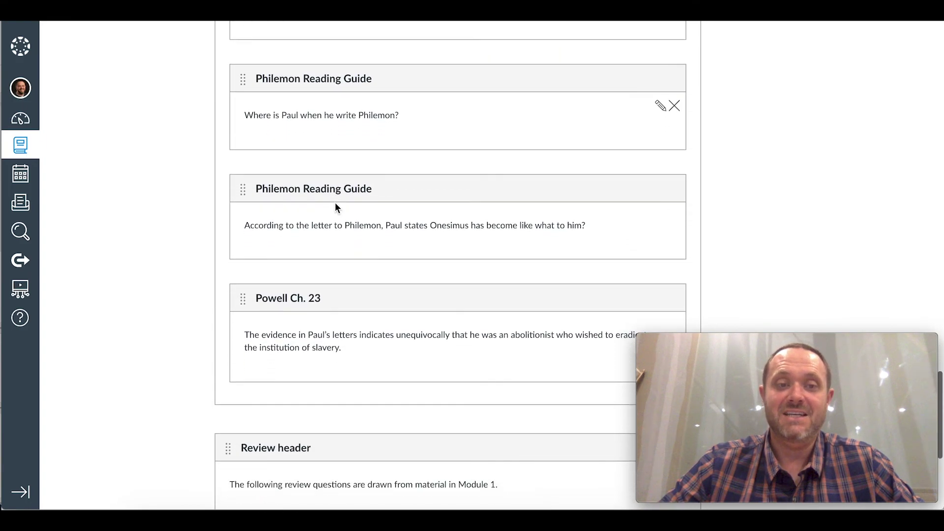
scroll(332, 278, "up", 6)
scroll(333, 278, "up", 7)
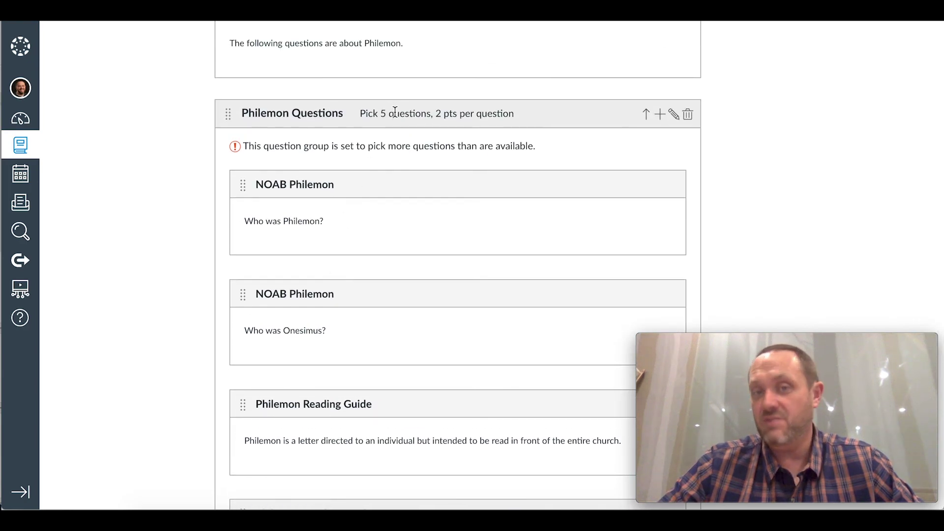
Find quiz questions for the review group by opening the six-question Review bank of the Rapid Online Course.
scroll(391, 209, "down", 3)
scroll(390, 210, "down", 13)
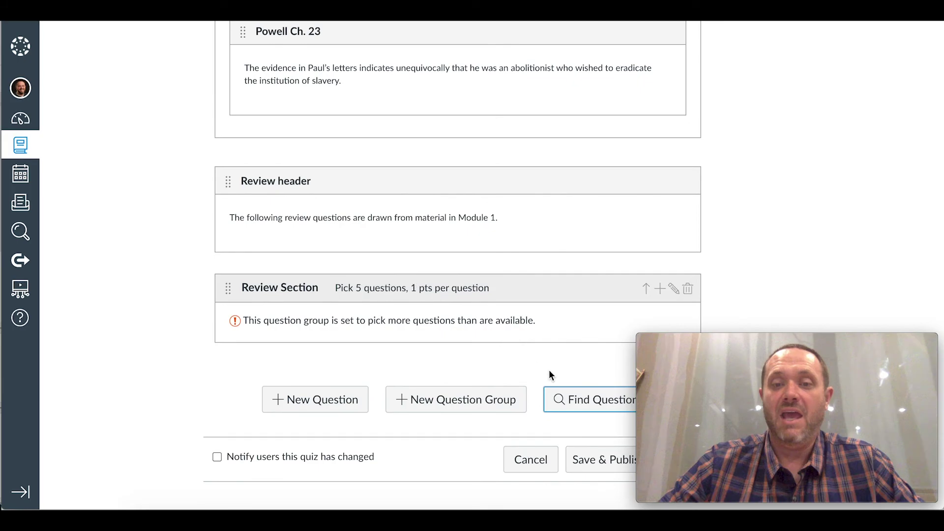
left_click(578, 399)
scroll(336, 325, "down", 15)
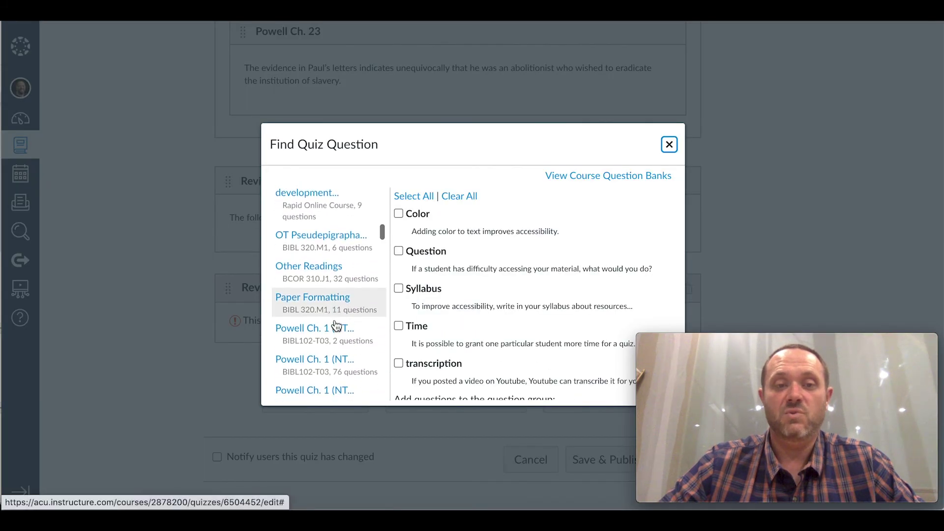
scroll(336, 325, "down", 15)
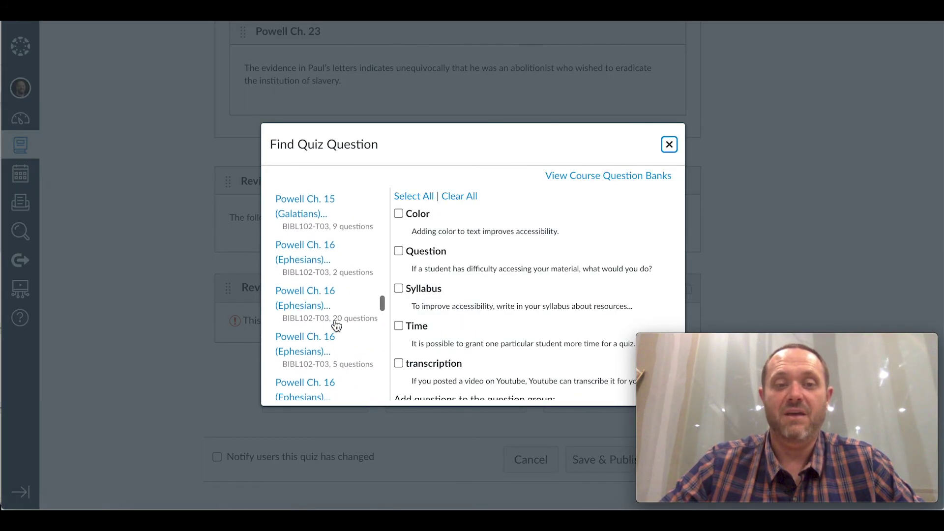
scroll(336, 325, "down", 15)
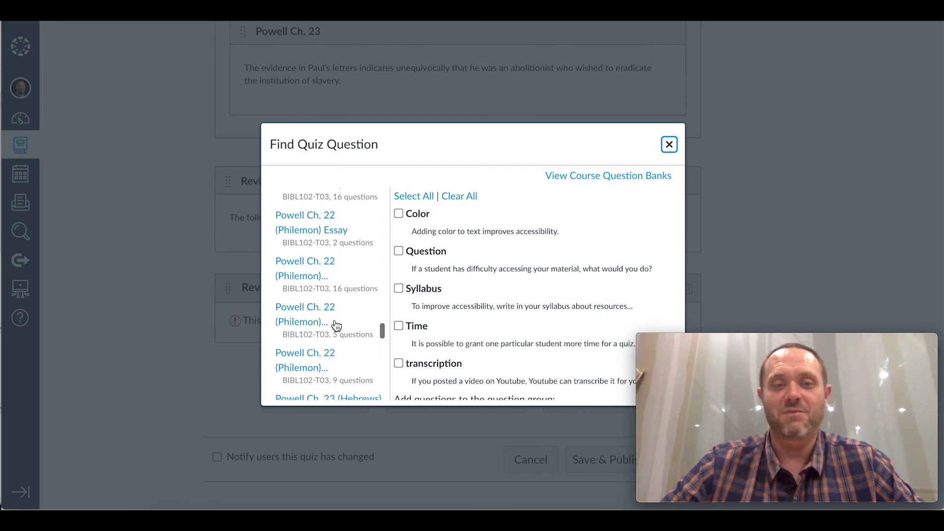
scroll(335, 325, "down", 10)
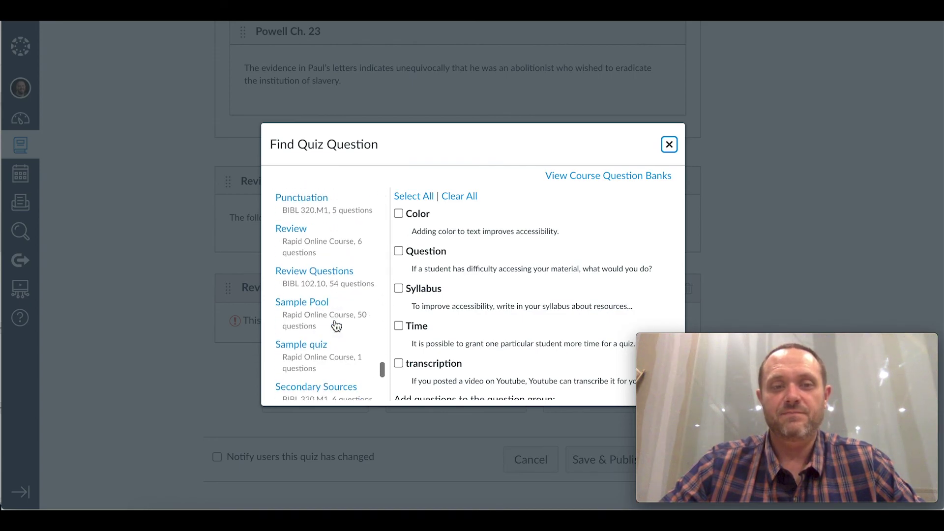
scroll(335, 326, "up", 4)
scroll(335, 326, "up", 1)
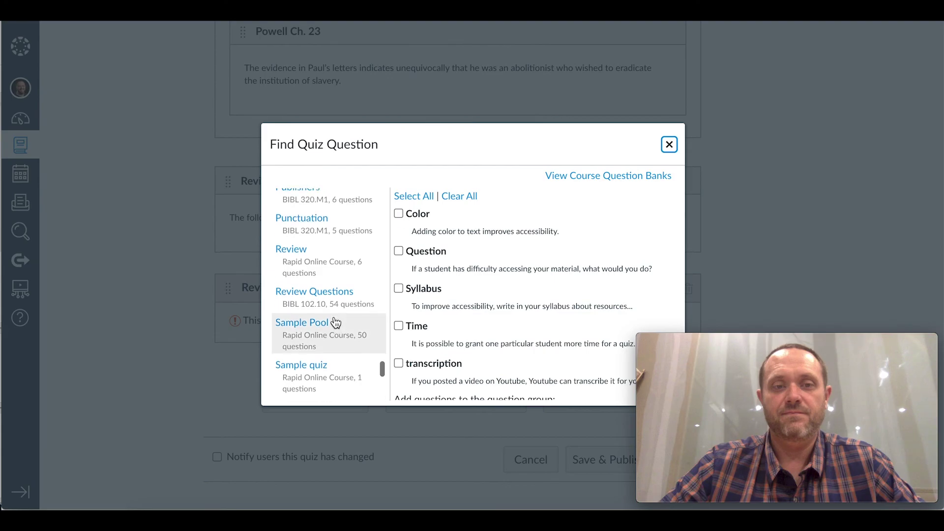
left_click(298, 251)
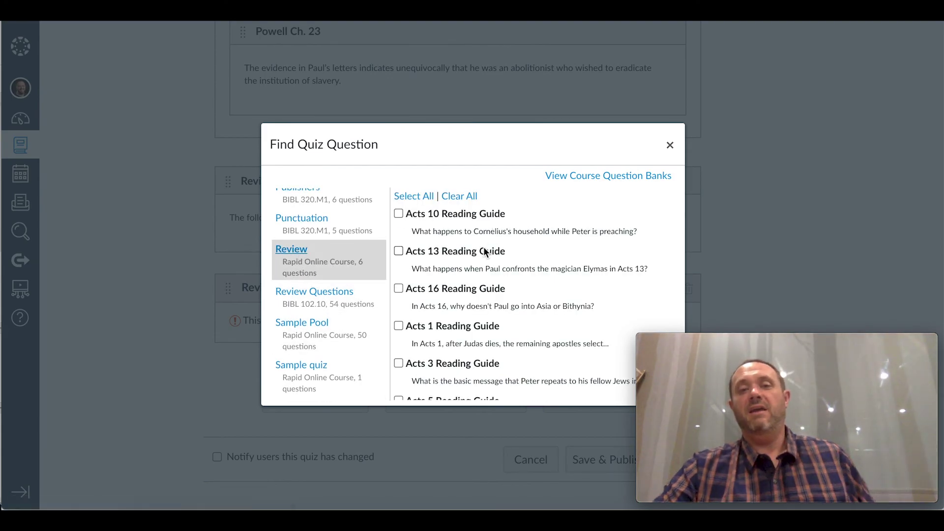
Select the Acts 10, Acts 16, Acts 1, Acts 3 and Acts 5 Reading Guide questions, leaving out Acts 13.
scroll(486, 245, "down", 3)
scroll(484, 247, "up", 3)
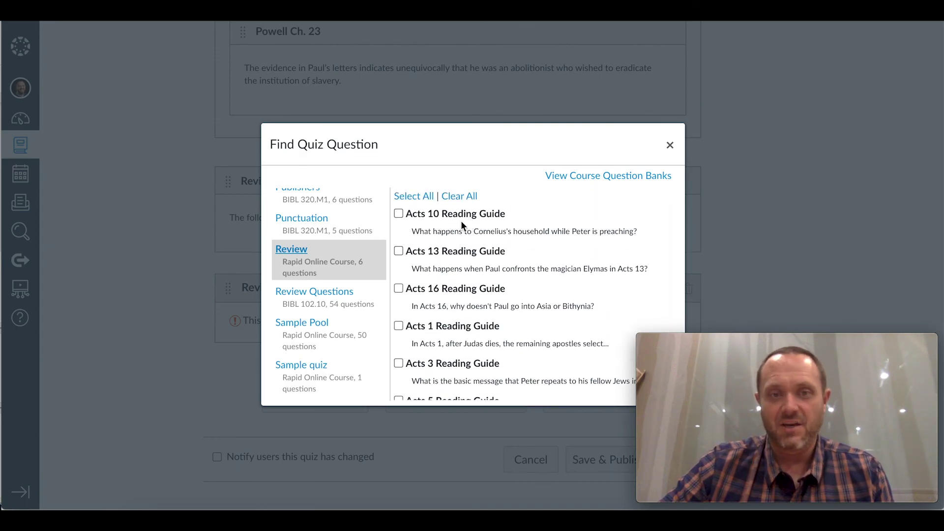
scroll(453, 344, "down", 3)
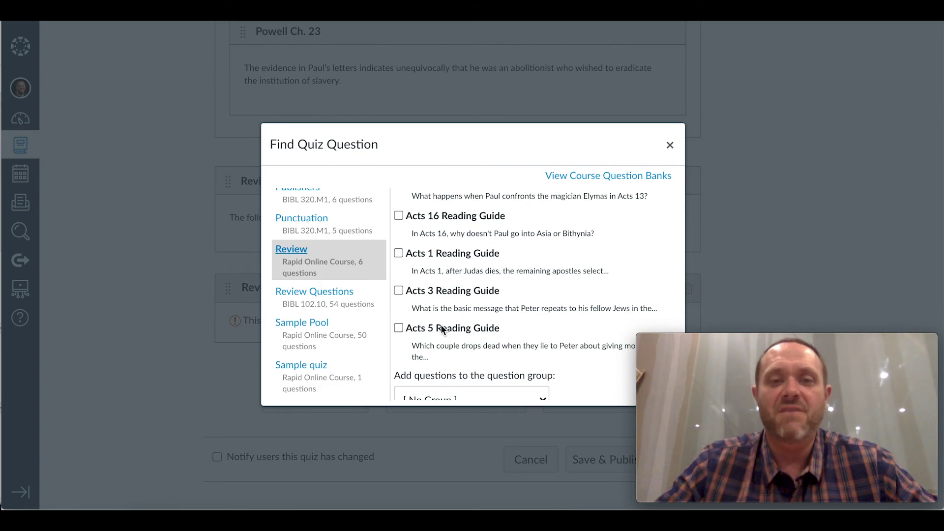
scroll(442, 327, "up", 3)
left_click(398, 221)
left_click(398, 297)
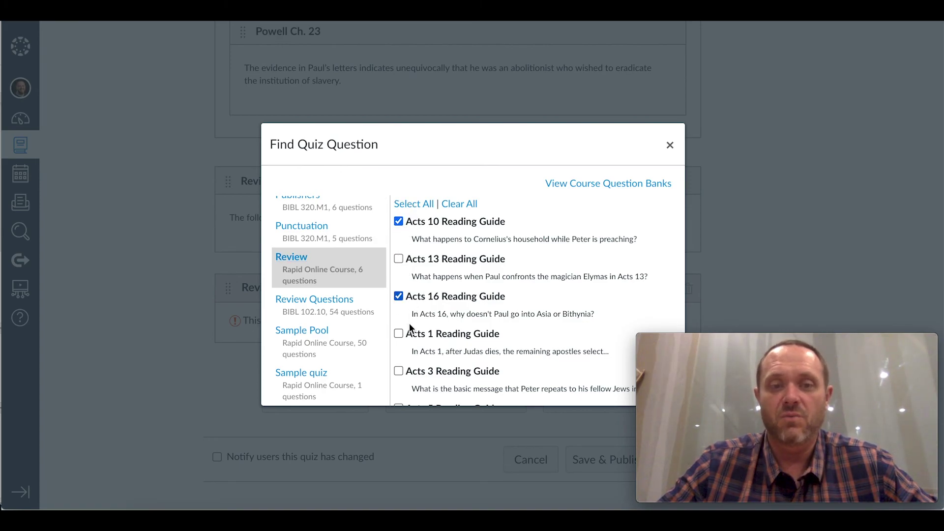
scroll(408, 324, "down", 1)
left_click(399, 281)
left_click(399, 317)
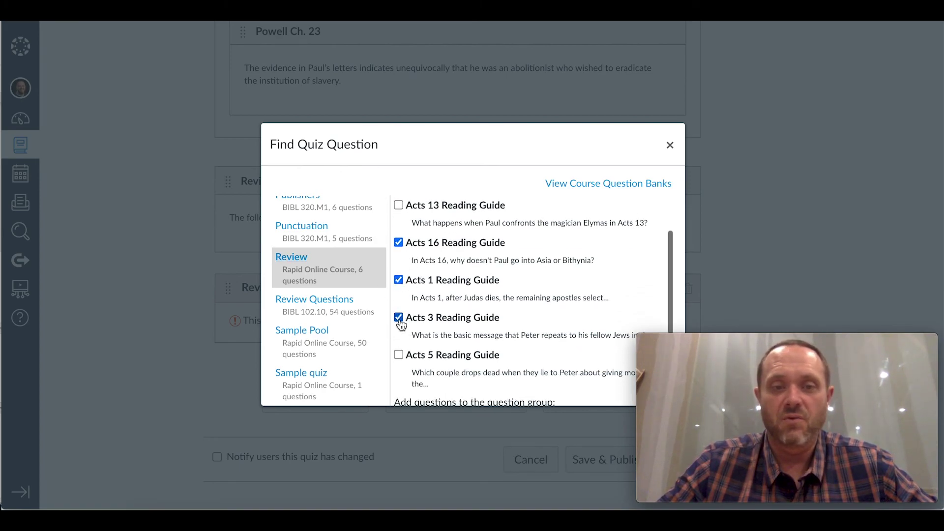
left_click(398, 355)
Add the selected Acts questions to the Review Section question group.
scroll(455, 319, "up", 1)
scroll(454, 319, "down", 3)
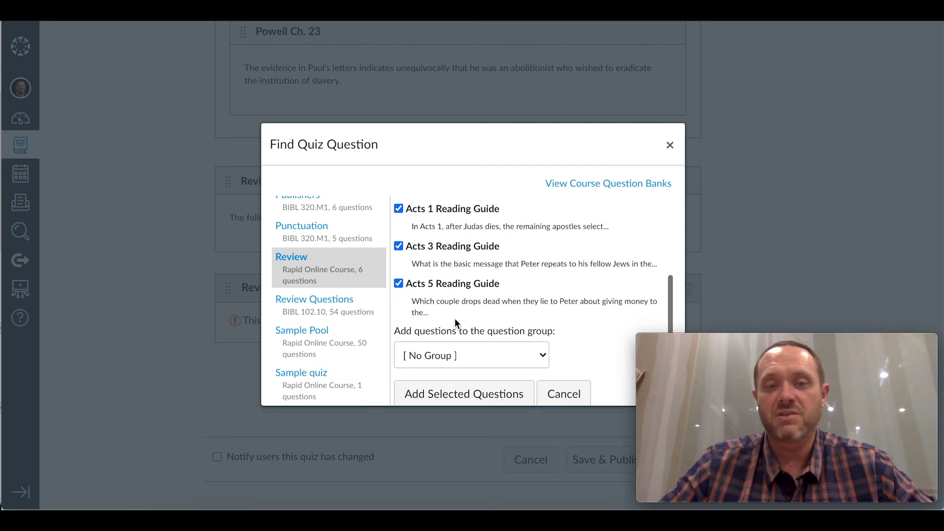
left_click(461, 358)
left_click(461, 395)
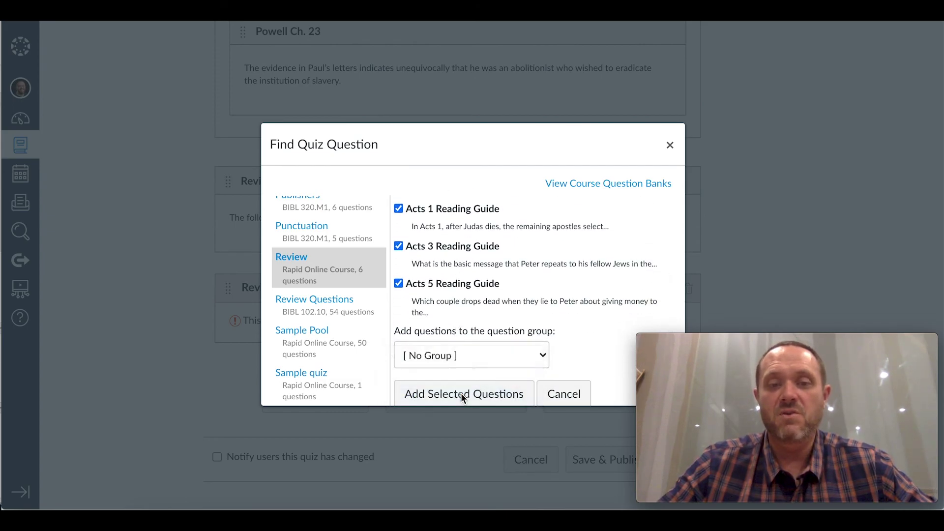
left_click(461, 393)
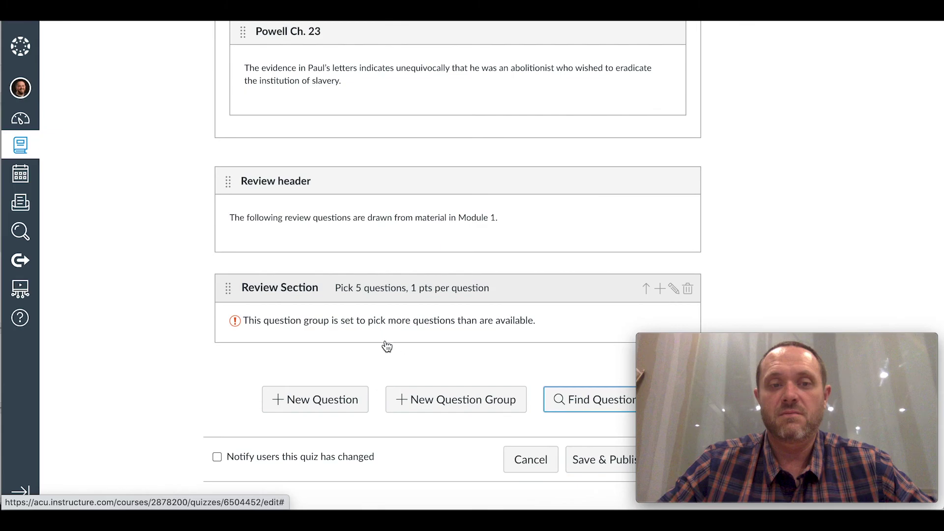
Review the Acts questions added to the Review Section group and its pick and point settings.
scroll(351, 294, "down", 1)
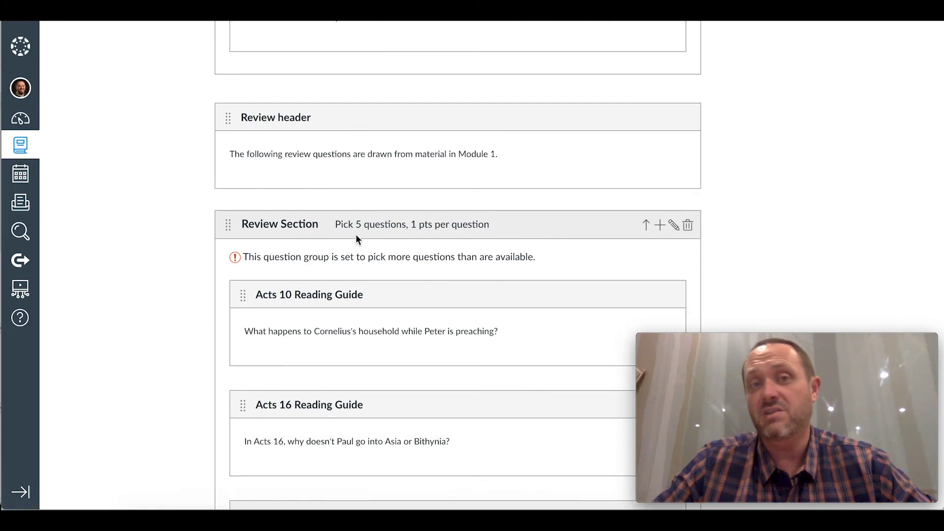
scroll(355, 234, "down", 8)
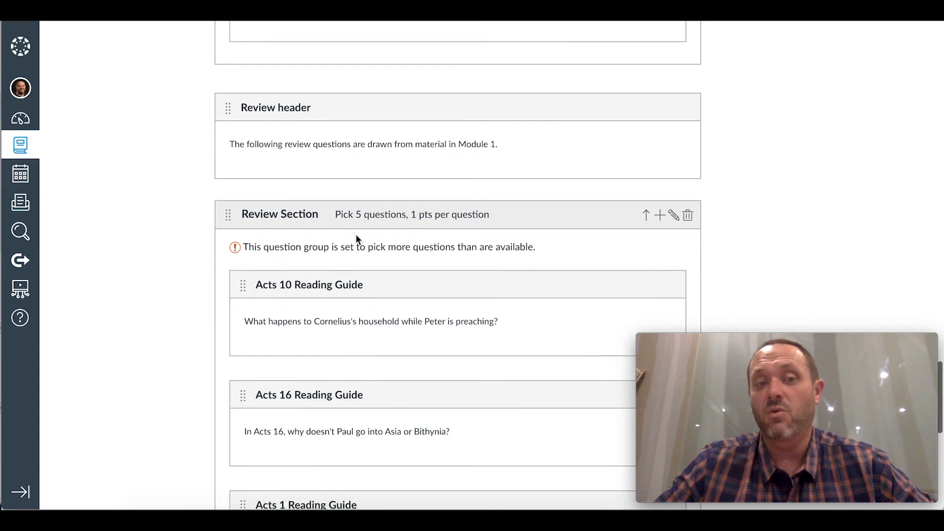
scroll(355, 234, "up", 10)
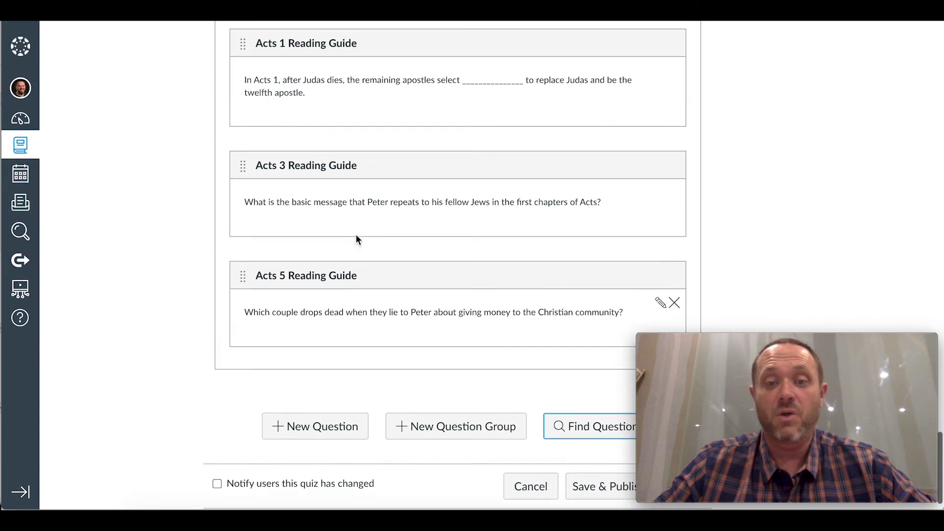
scroll(355, 235, "up", 1)
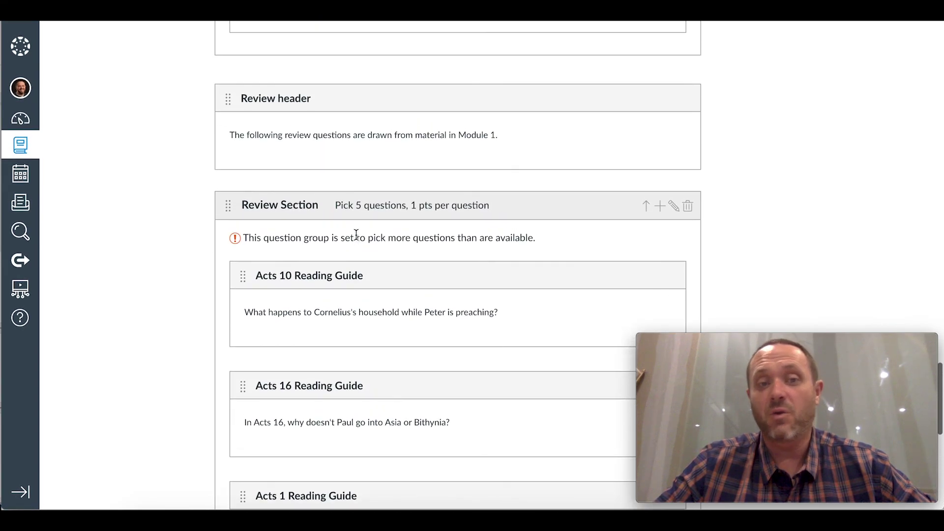
In the quiz details, keep the quiz type as Graded Quiz and set the assignment group to Quiz.
scroll(359, 204, "up", 2)
scroll(361, 201, "up", 20)
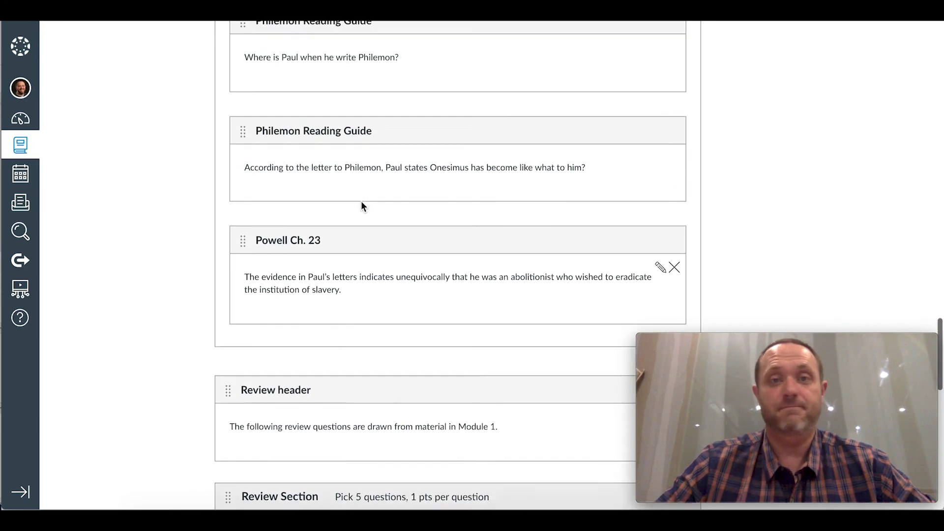
scroll(362, 205, "up", 1)
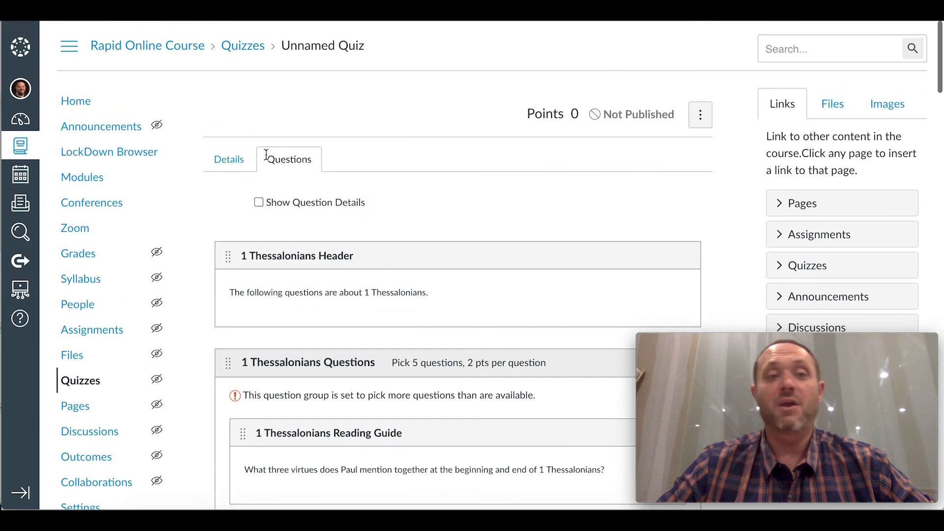
left_click(228, 165)
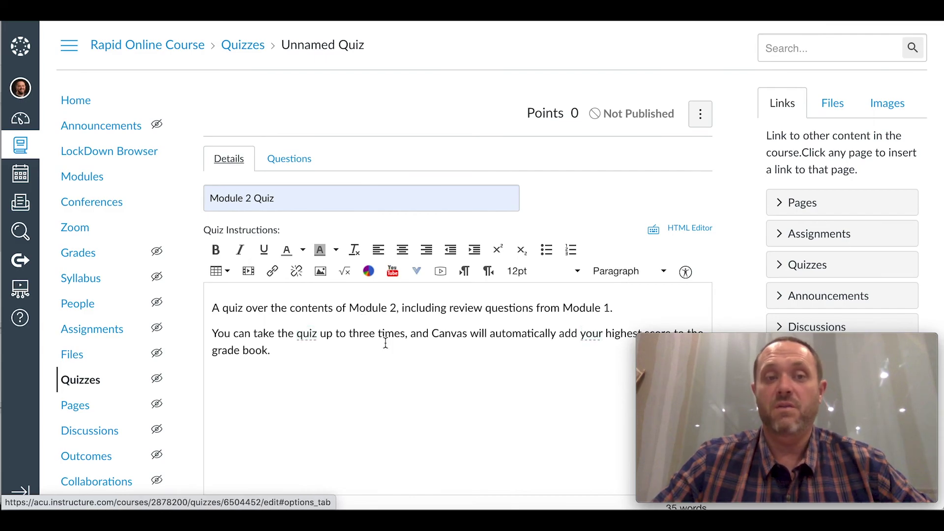
scroll(385, 344, "down", 7)
scroll(385, 345, "down", 3)
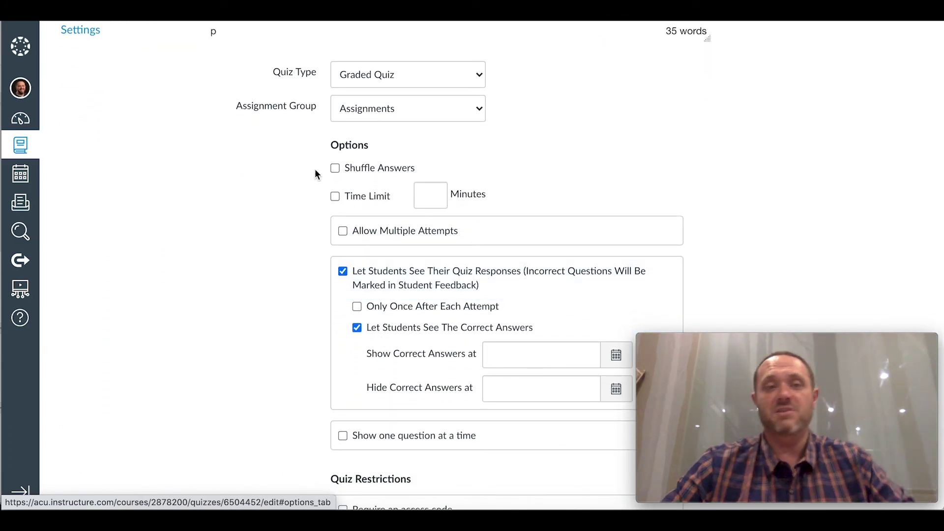
left_click(419, 77)
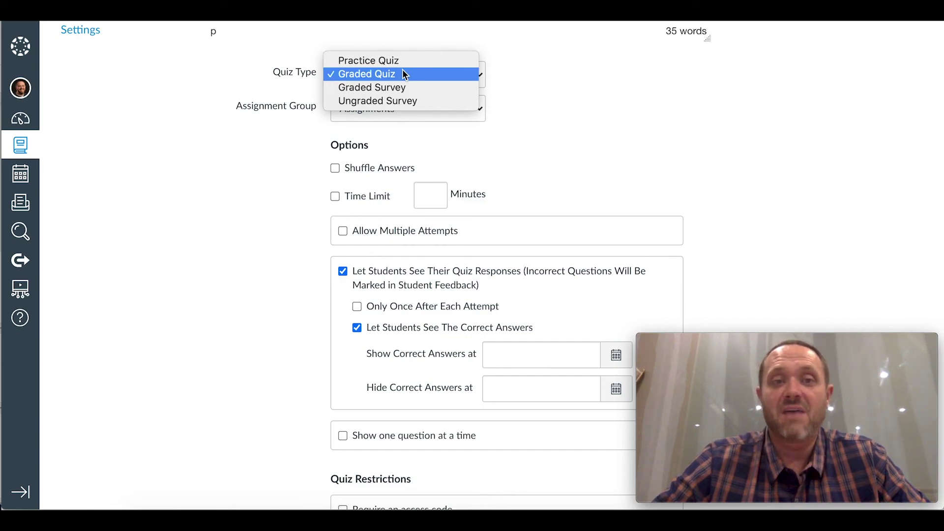
left_click(402, 72)
left_click(395, 111)
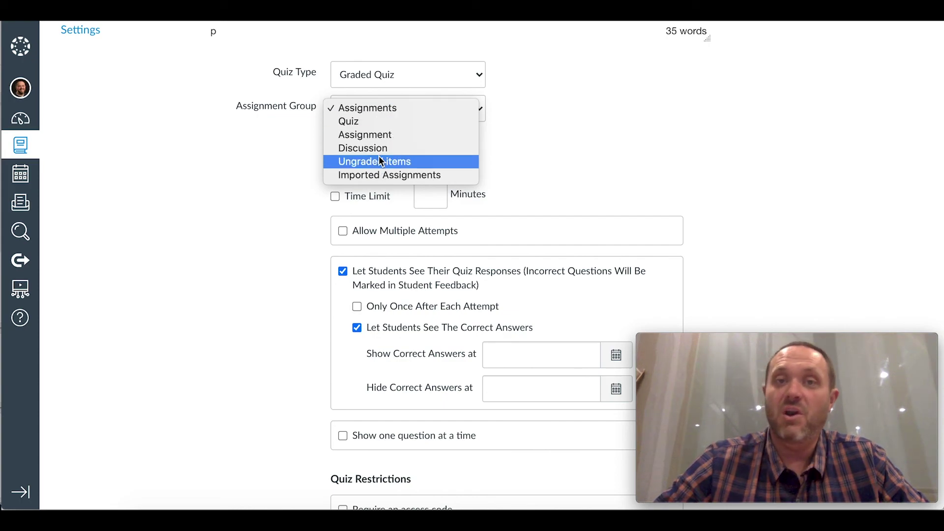
left_click(361, 128)
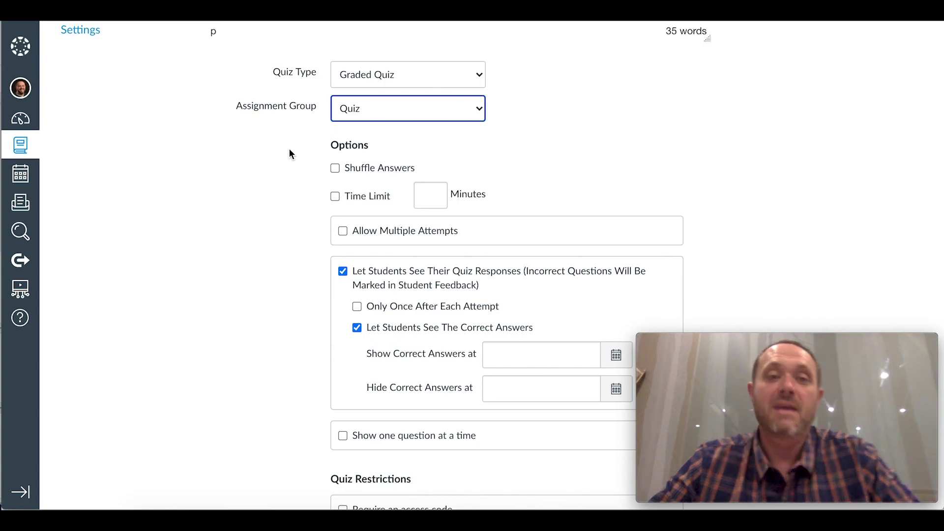
Turn on shuffled answers and set a time limit of 20 minutes for the quiz.
scroll(304, 223, "down", 3)
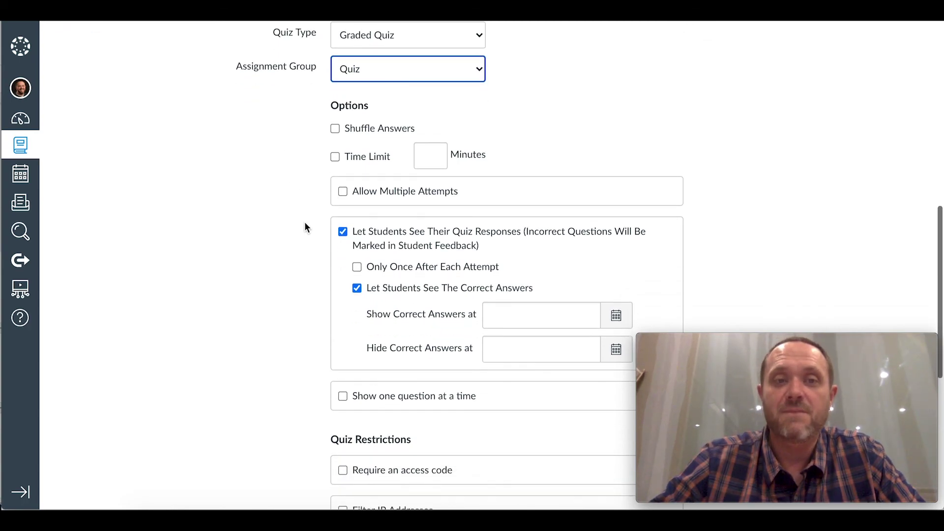
left_click(335, 76)
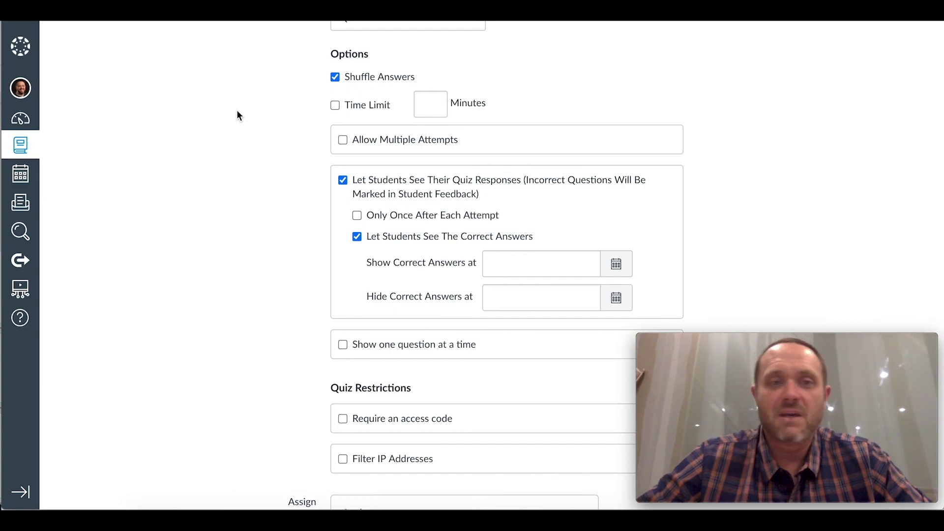
left_click(335, 107)
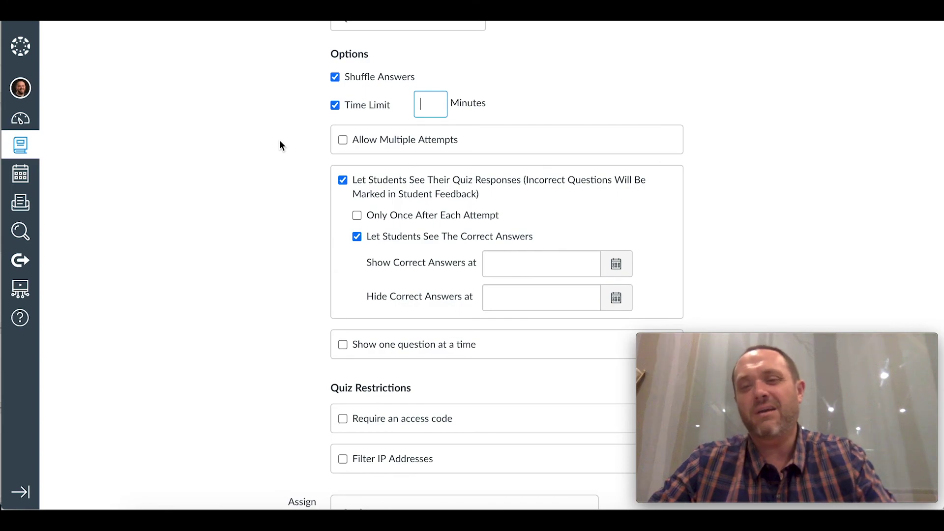
type("20")
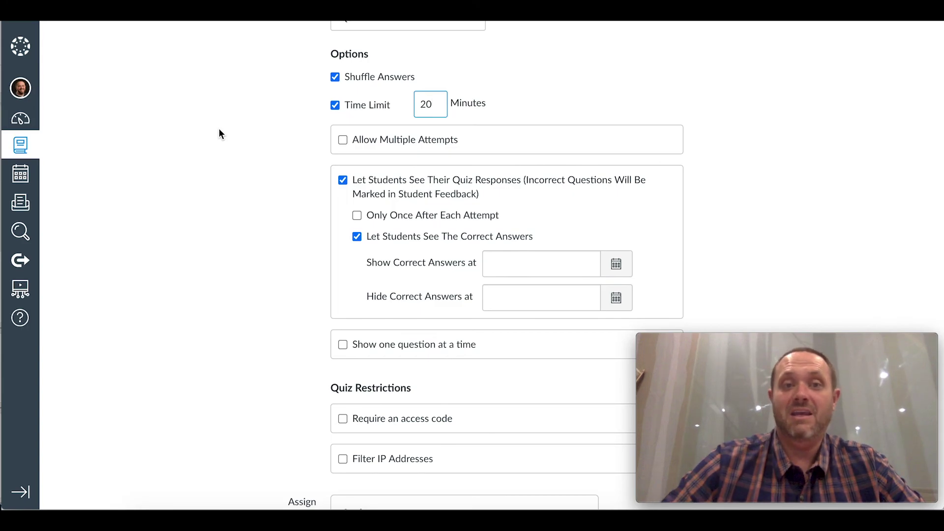
Allow multiple attempts without an attempt limit and keep the Highest quiz score.
left_click(341, 146)
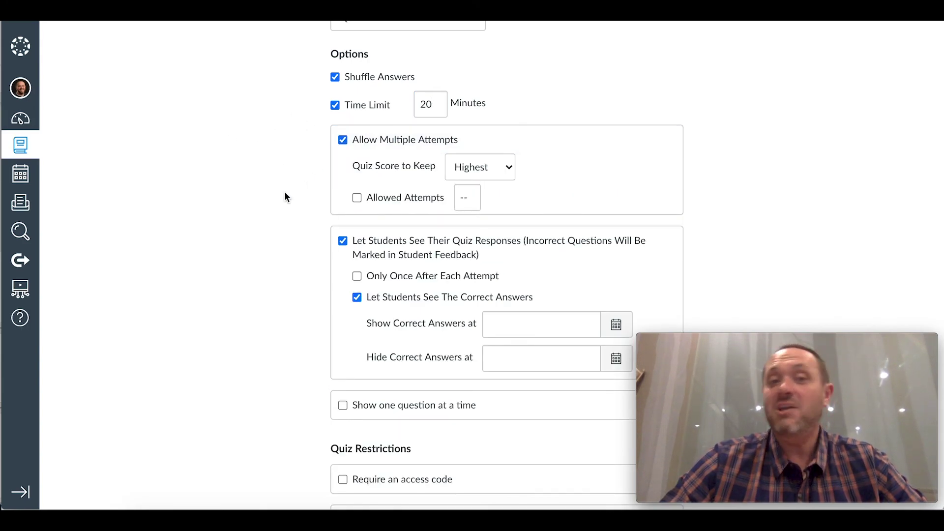
scroll(285, 196, "down", 1)
scroll(284, 193, "down", 1)
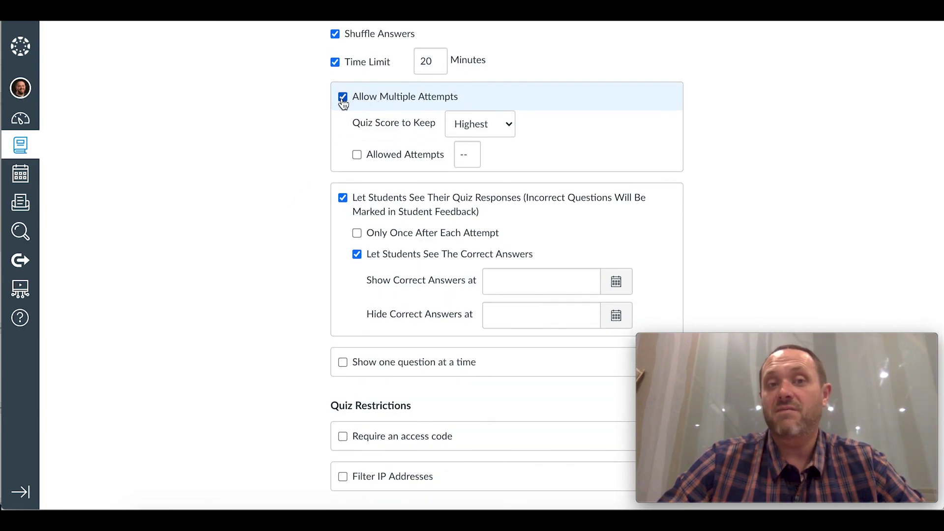
left_click(511, 128)
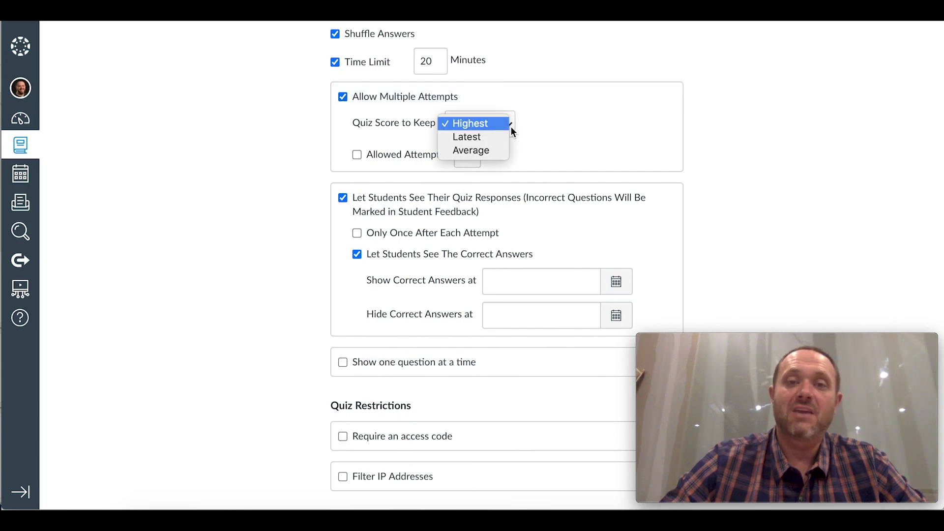
left_click(485, 127)
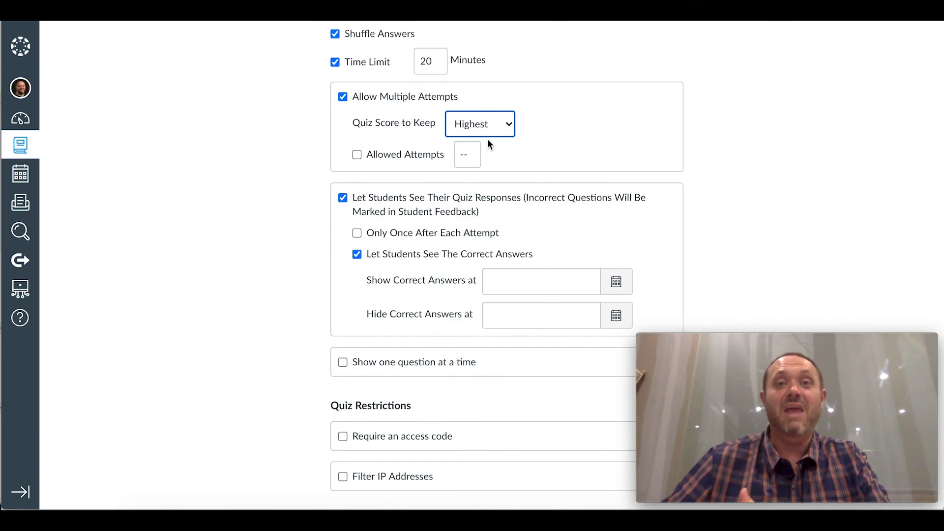
left_click(357, 155)
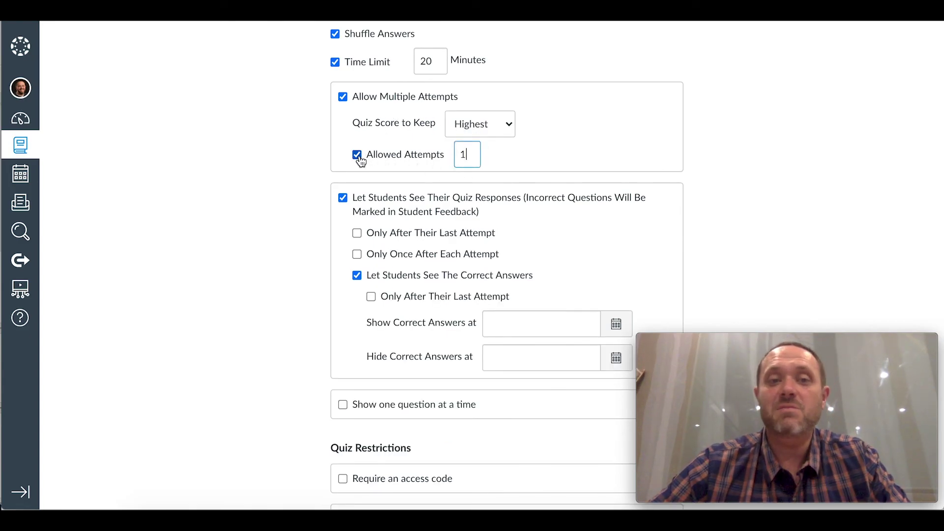
left_click(357, 155)
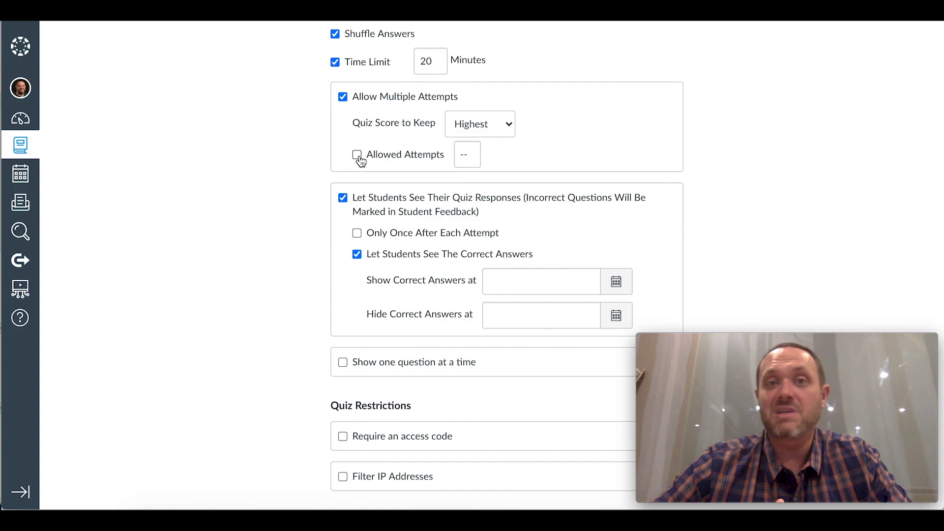
Limit the allowed attempts for the quiz to 3.
left_click(358, 155)
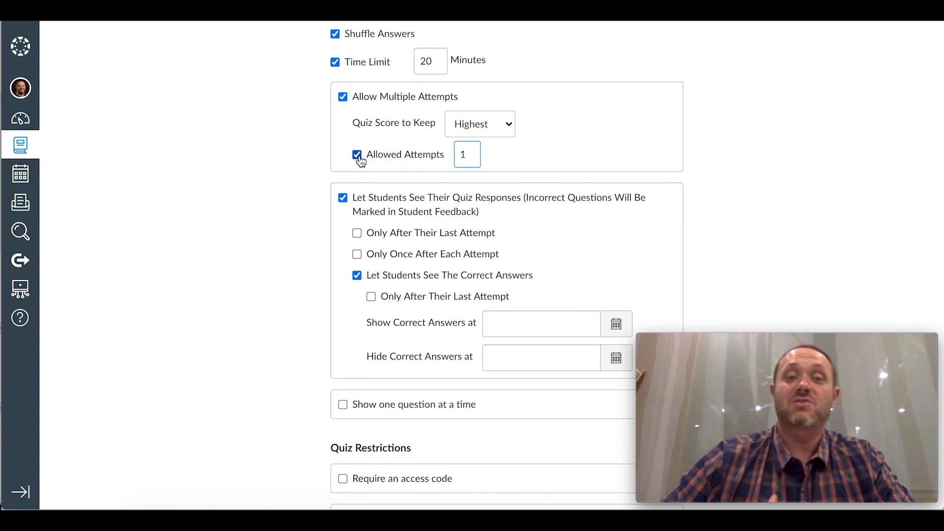
key("BackSpace")
type("3")
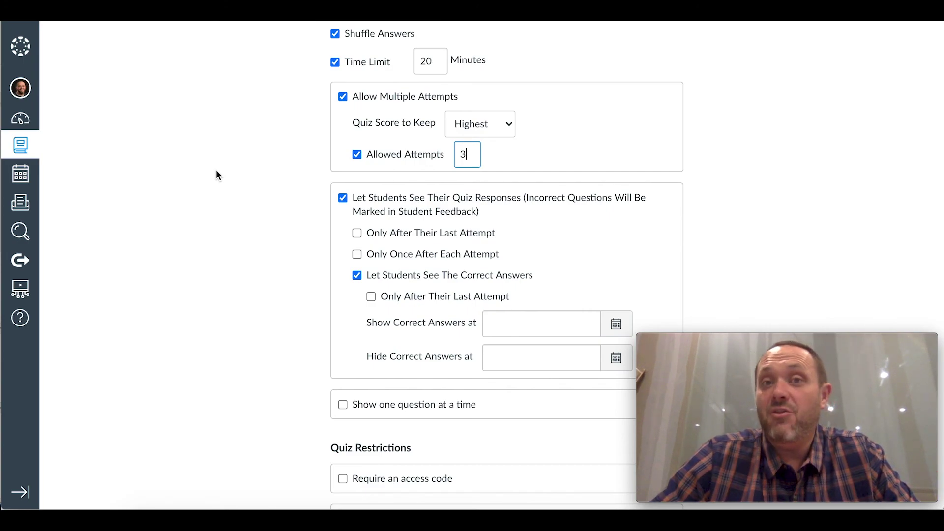
Let students see the correct answers only after their last attempt.
scroll(252, 231, "down", 3)
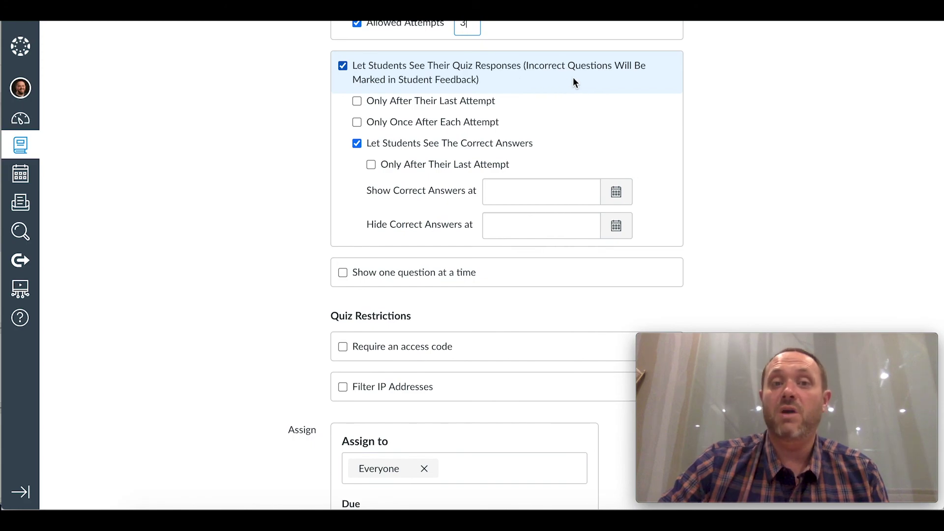
left_click(371, 166)
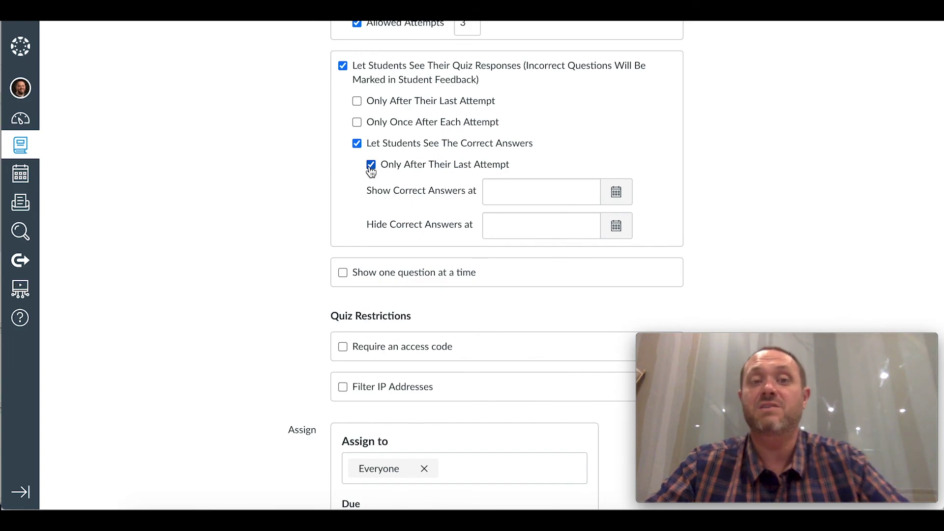
left_click(356, 144)
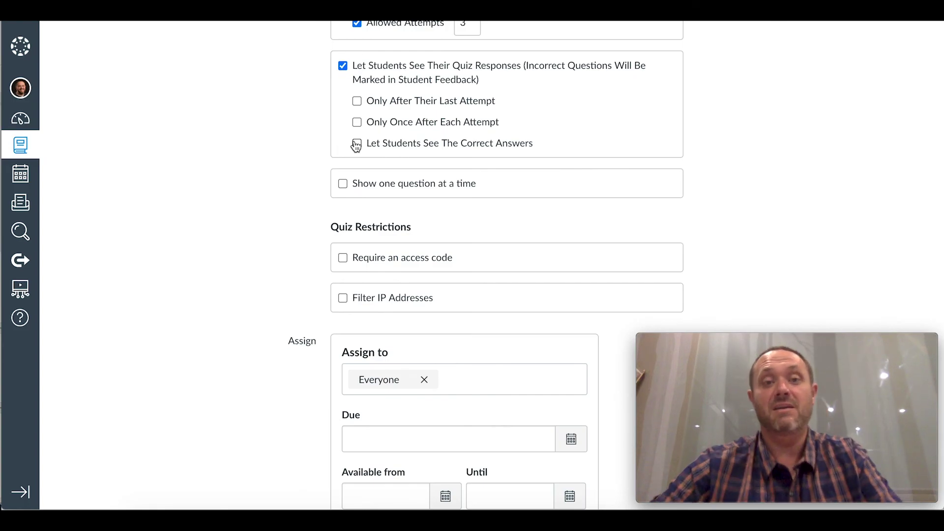
left_click(357, 144)
left_click(372, 166)
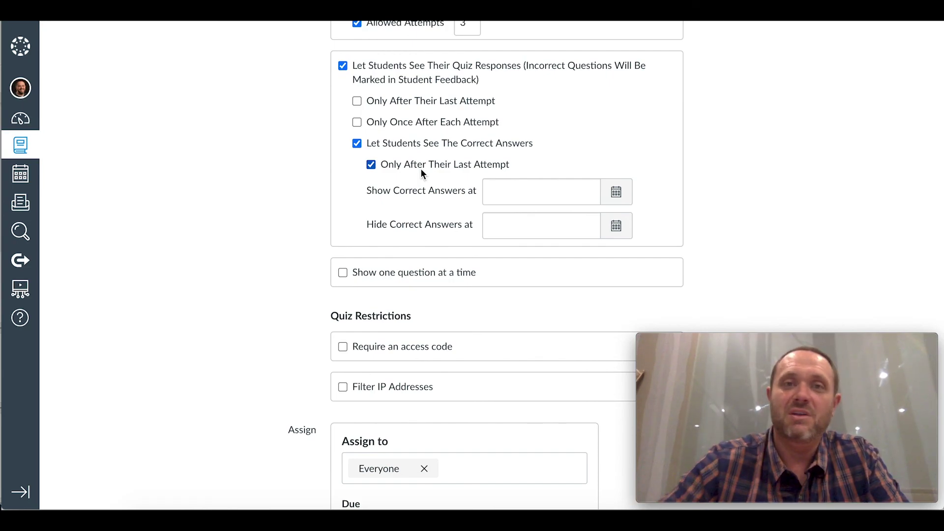
Turn off letting students see the correct answers.
left_click(357, 144)
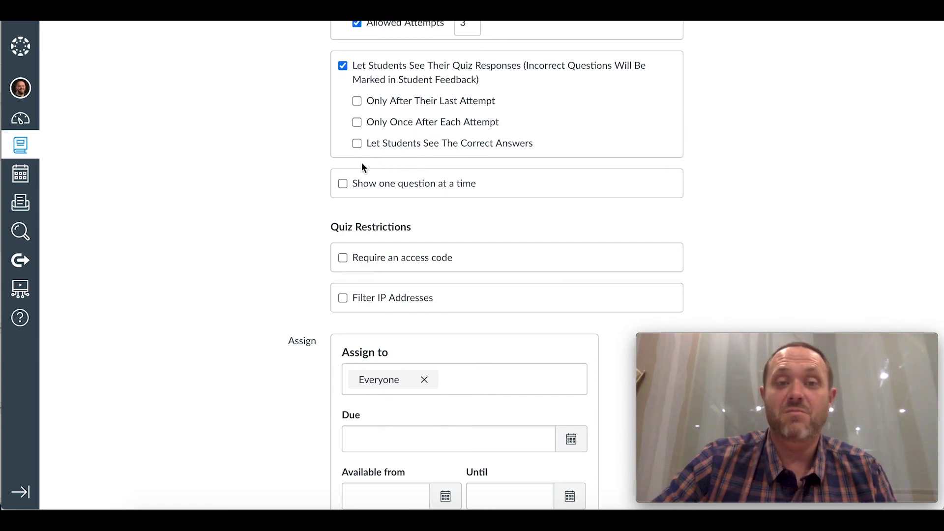
Try showing one question at a time with questions locked after answering, and turn the option back off.
scroll(341, 189, "down", 3)
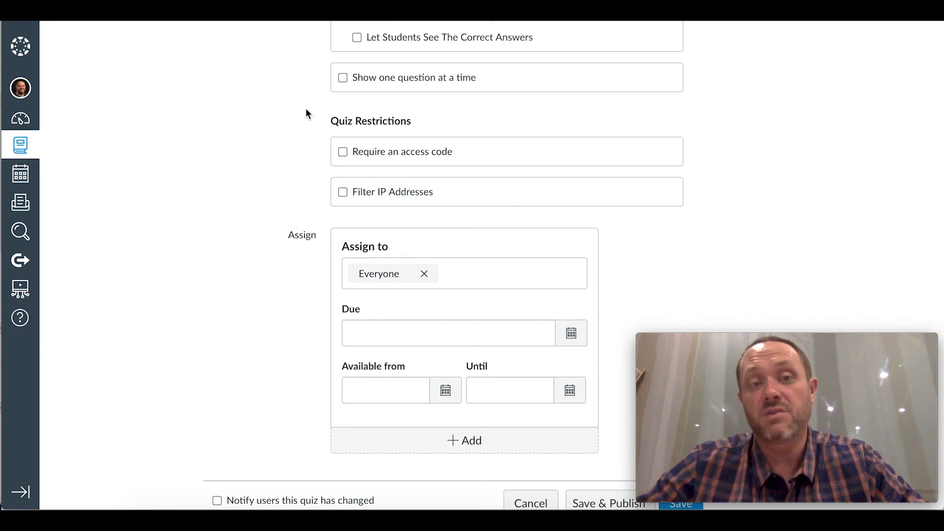
left_click(343, 78)
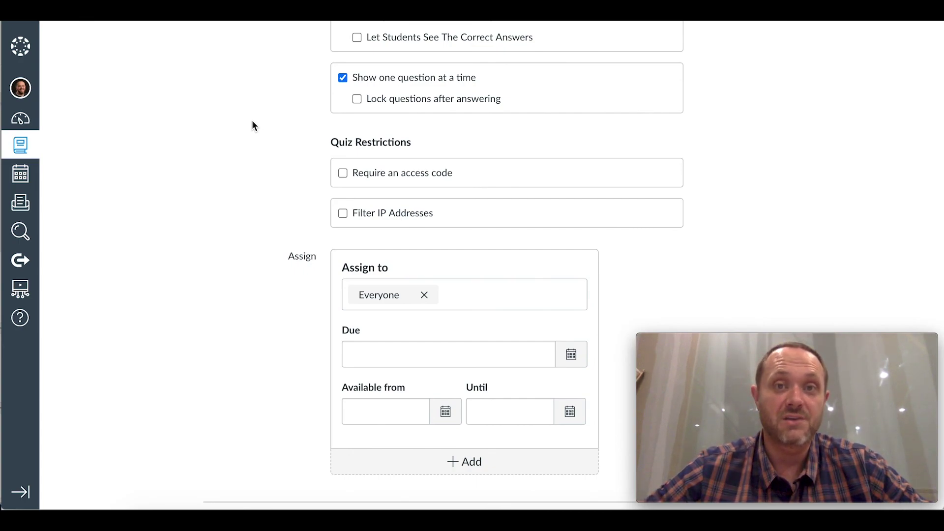
left_click(358, 105)
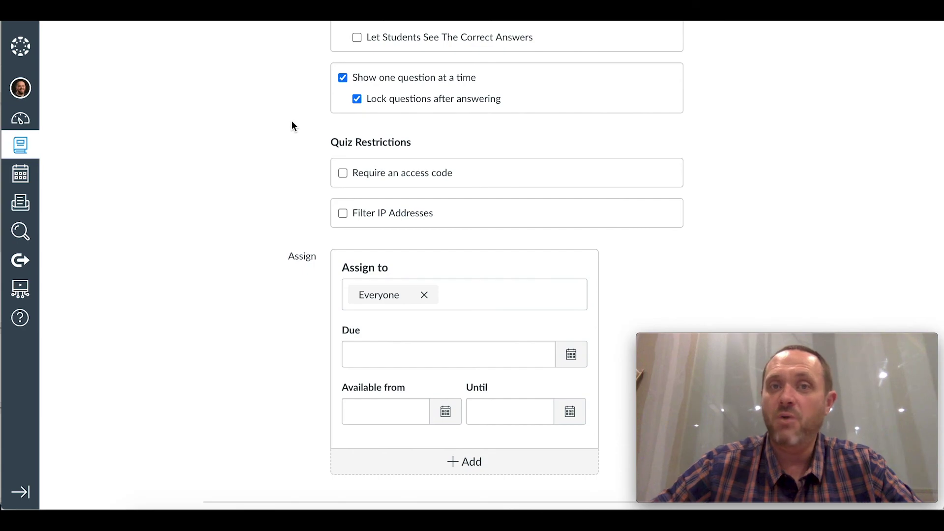
left_click(343, 78)
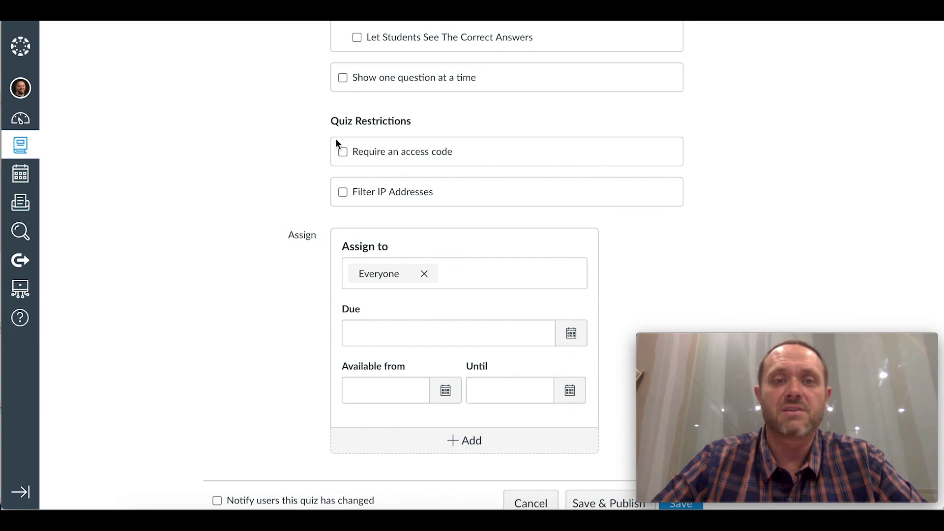
Try requiring an access code under the quiz restrictions and remove the requirement again.
scroll(304, 145, "down", 1)
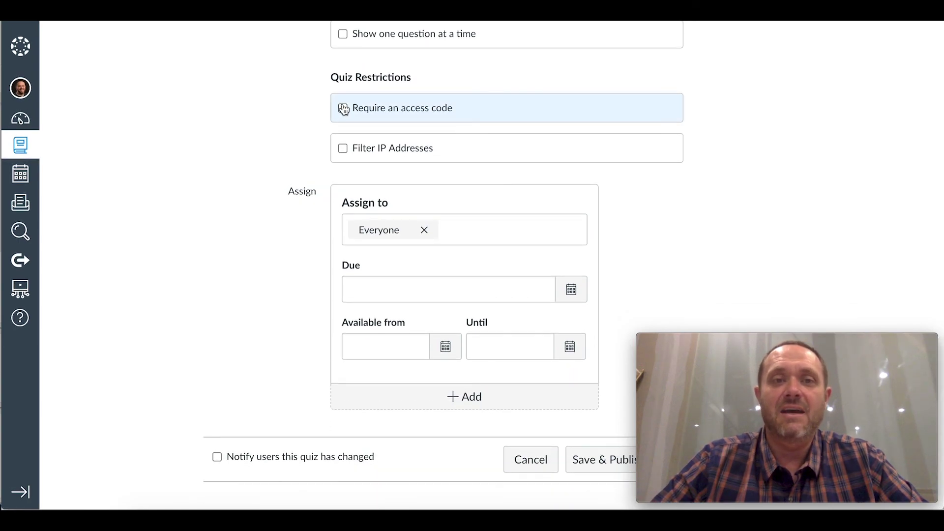
left_click(343, 108)
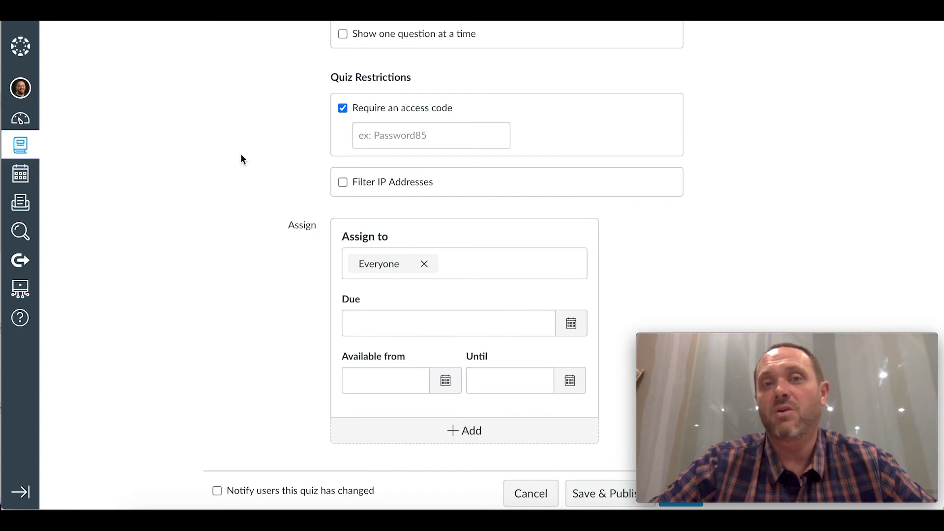
left_click(342, 108)
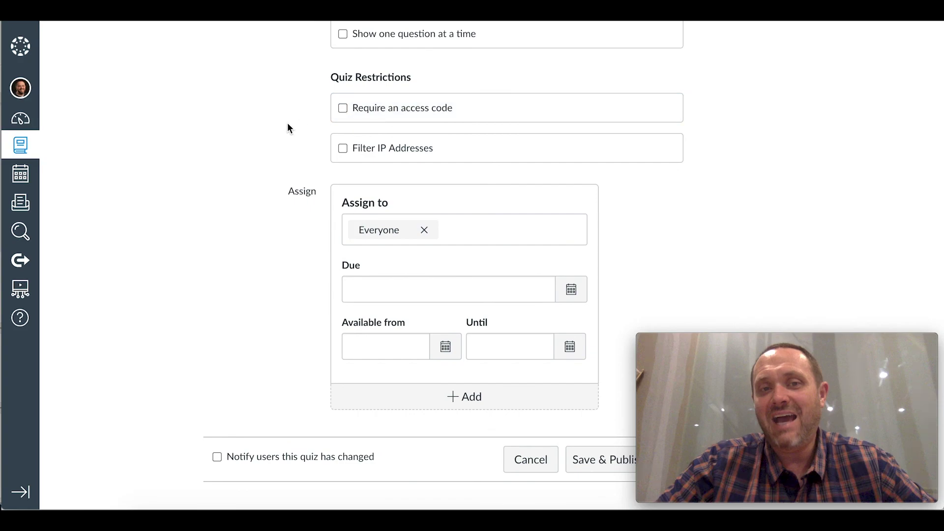
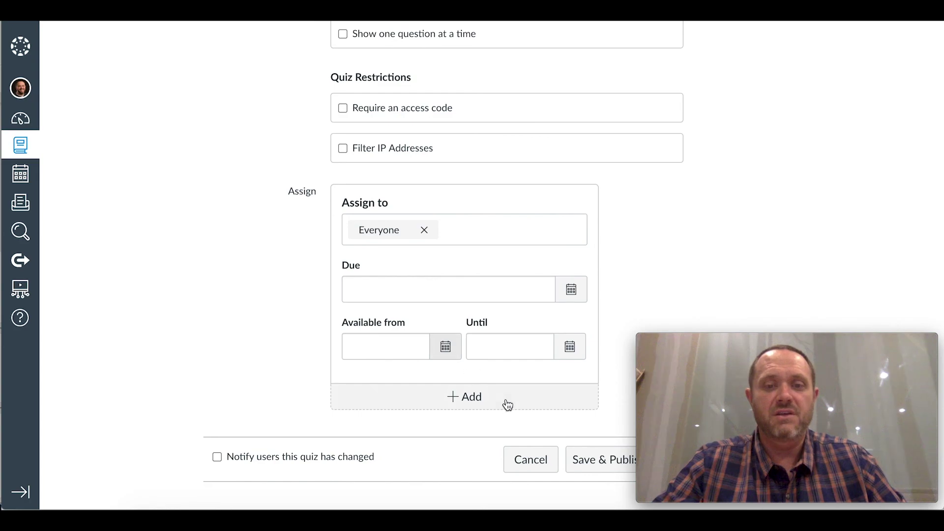
Leave the quiz assigned to Everyone without due or availability dates, and save and publish it.
scroll(493, 317, "up", 1)
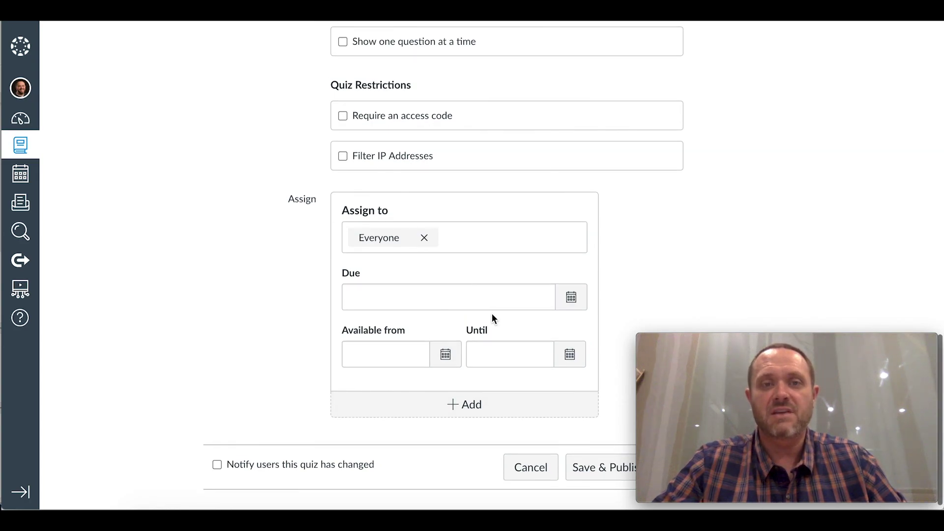
scroll(493, 317, "down", 1)
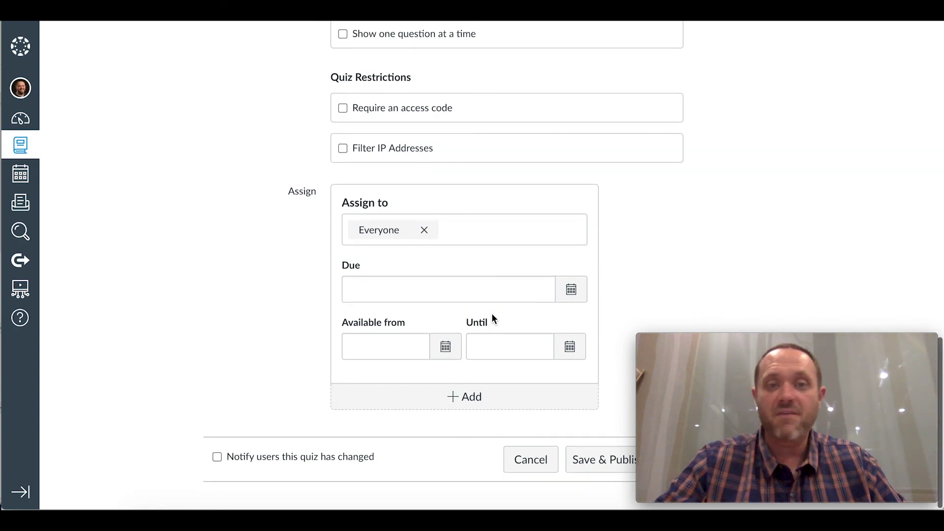
left_click(596, 454)
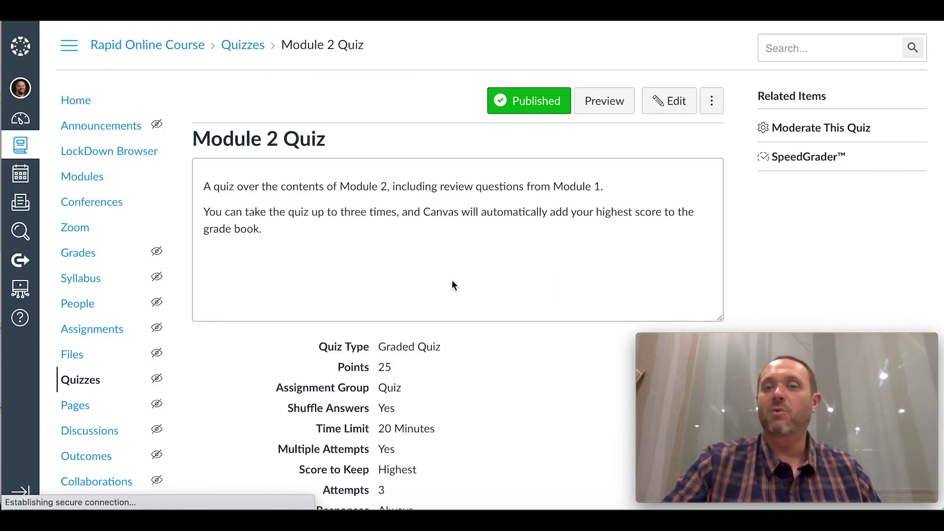
Moderate the quiz and save an extension of 20 extra minutes on every attempt for the first listed student.
scroll(452, 281, "down", 1)
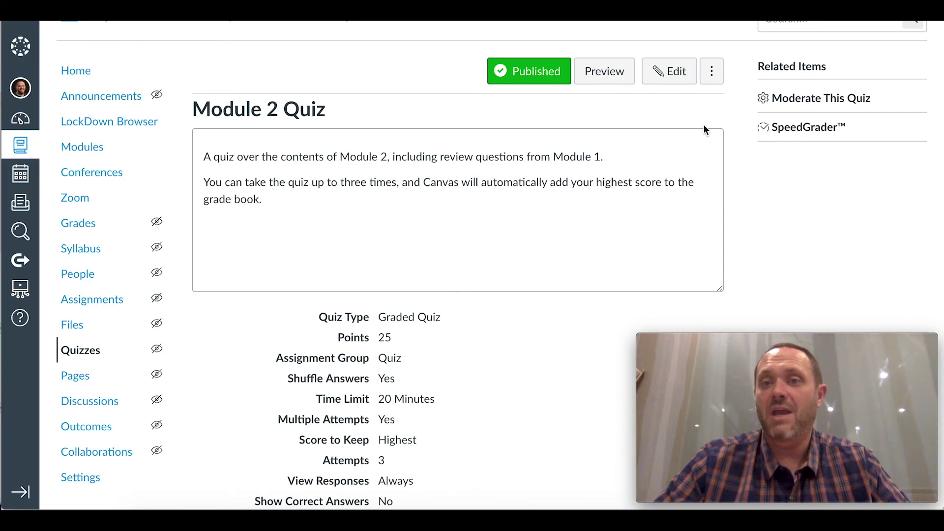
left_click(801, 99)
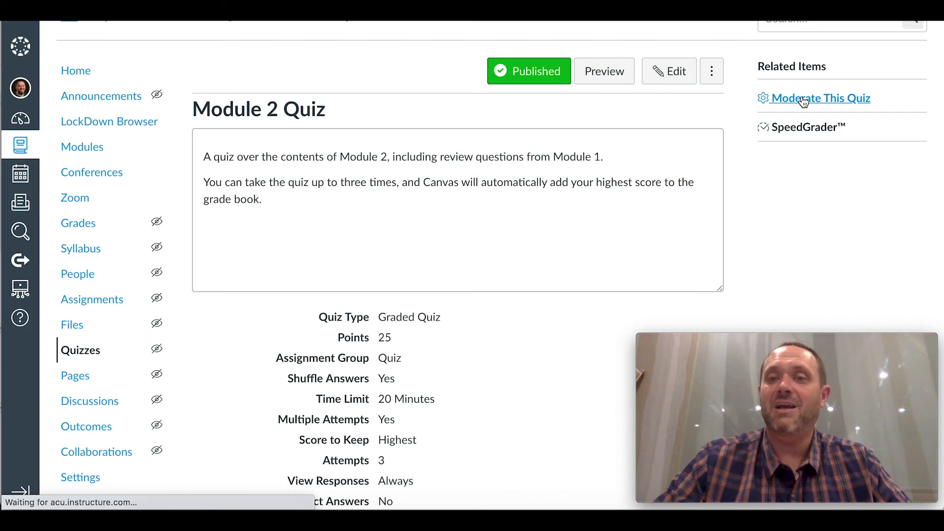
scroll(349, 290, "down", 1)
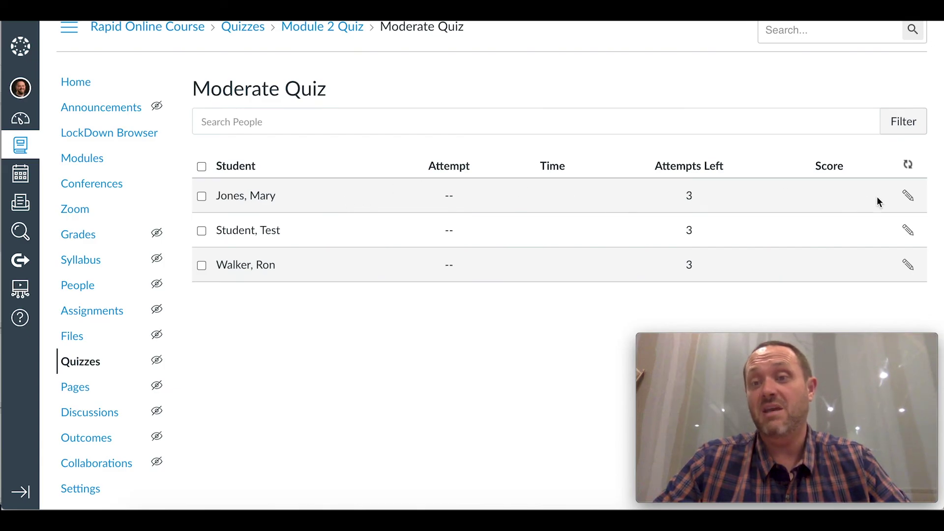
left_click(909, 197)
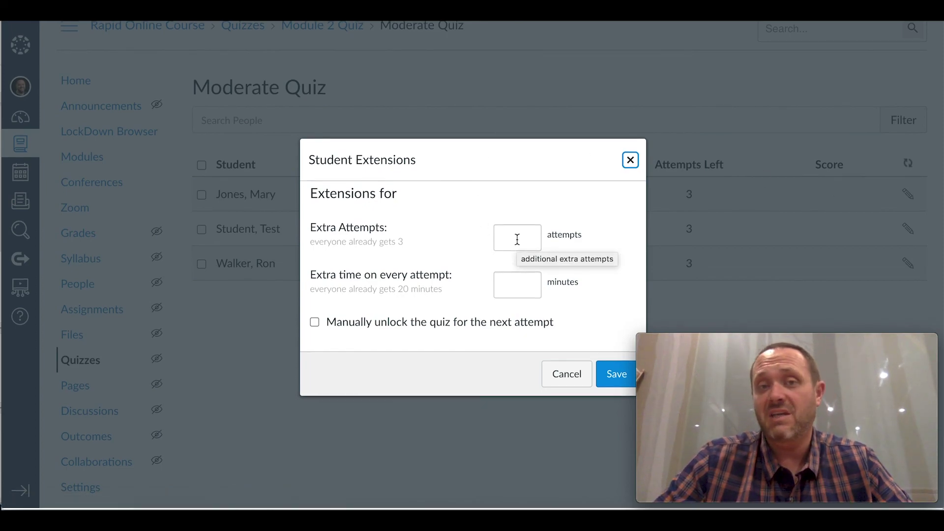
left_click(516, 286)
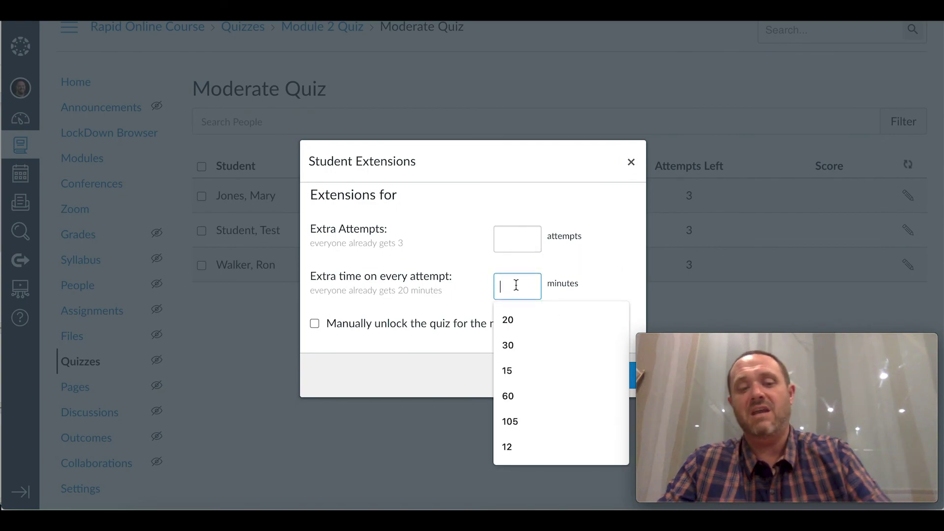
type("20")
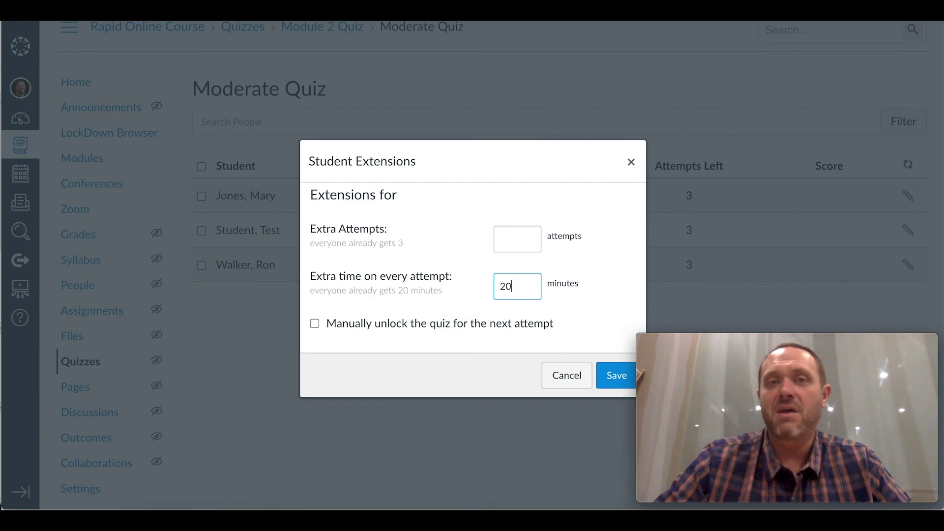
left_click(611, 383)
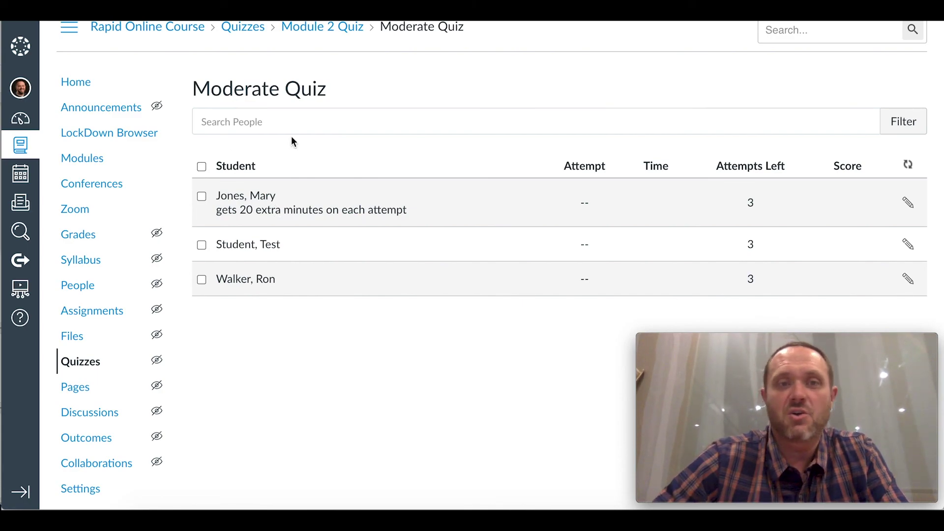
Return to the Module 2 Quiz page and review the summary of its settings.
scroll(429, 204, "up", 1)
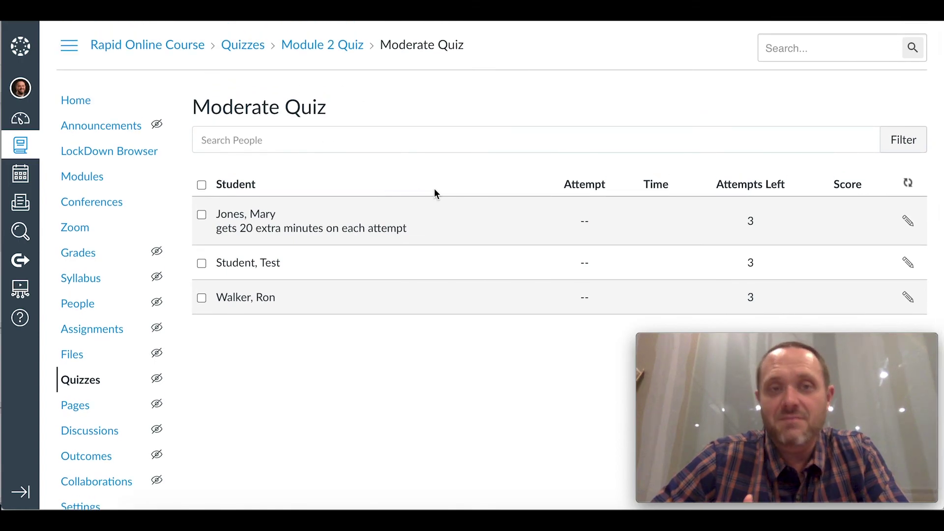
left_click(324, 49)
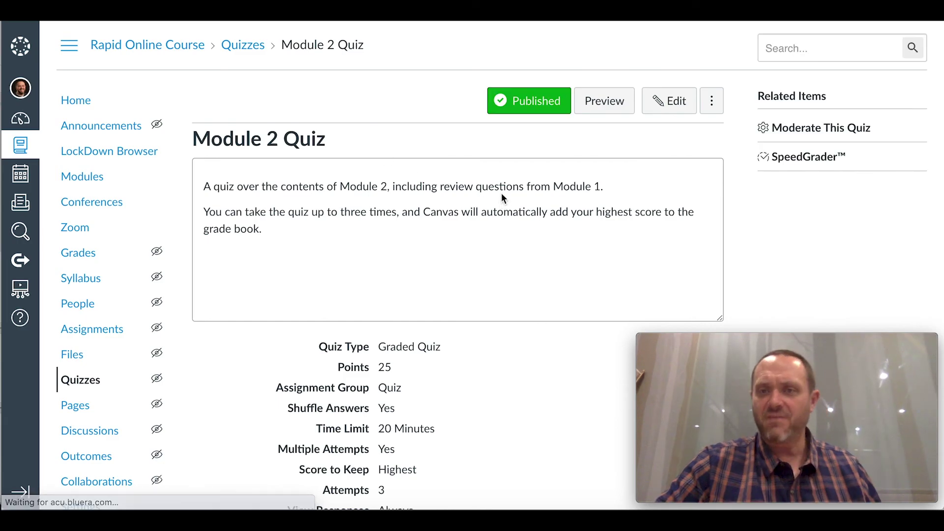
scroll(462, 201, "down", 2)
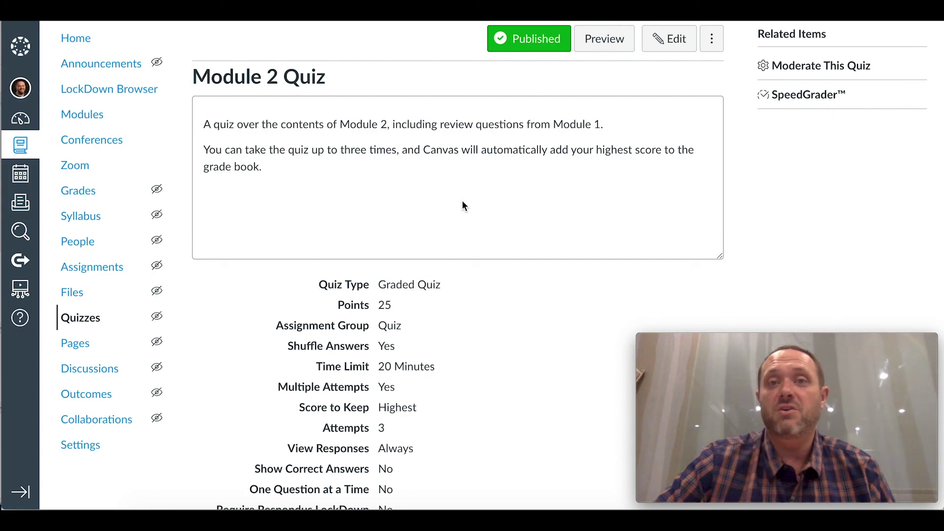
scroll(508, 274, "down", 5)
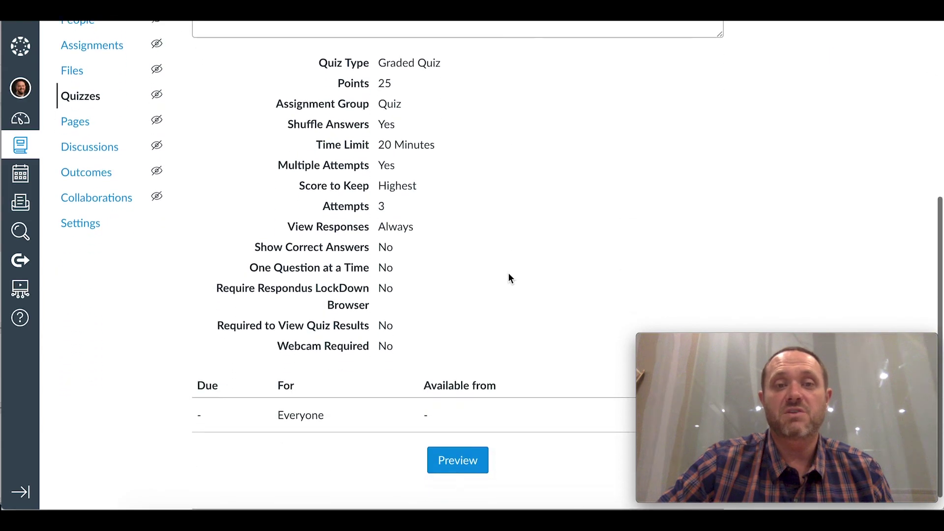
Start a preview of the Module 2 Quiz and look over its instructions, question list and first question.
left_click(459, 449)
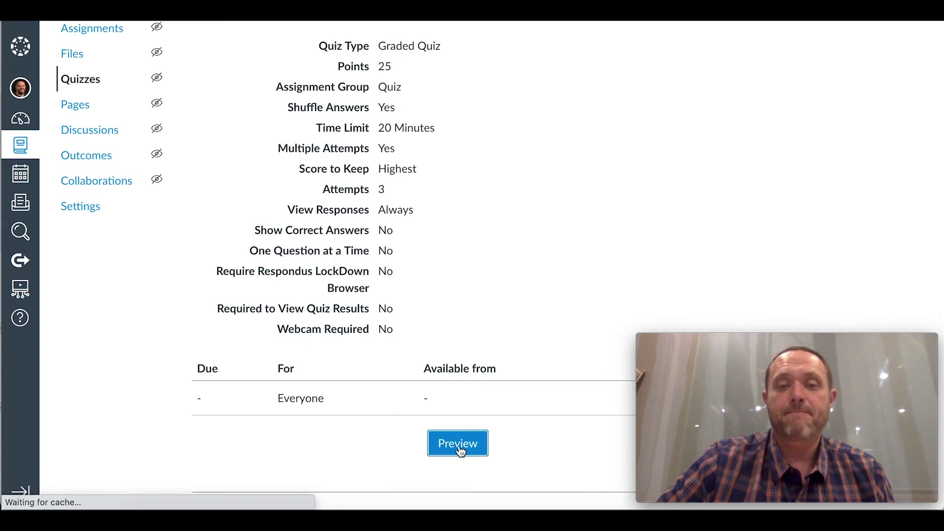
scroll(444, 316, "down", 1)
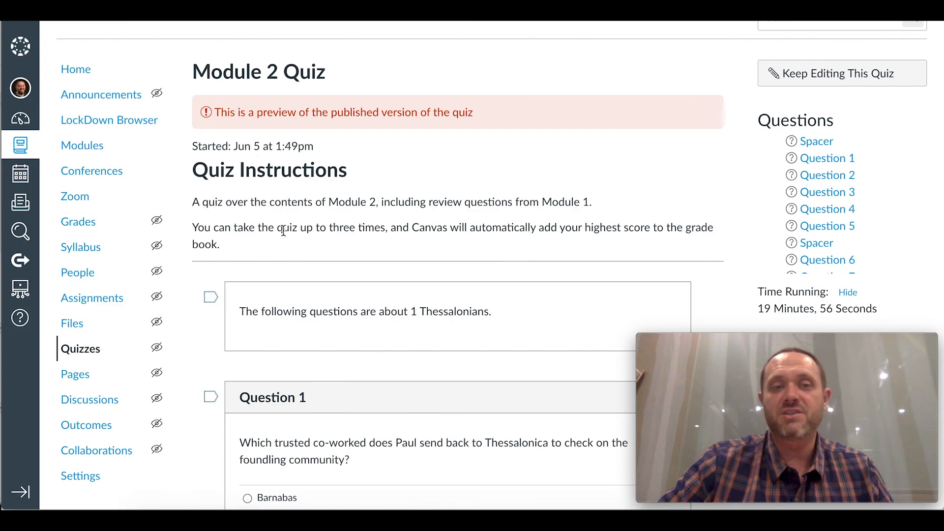
scroll(367, 191, "down", 1)
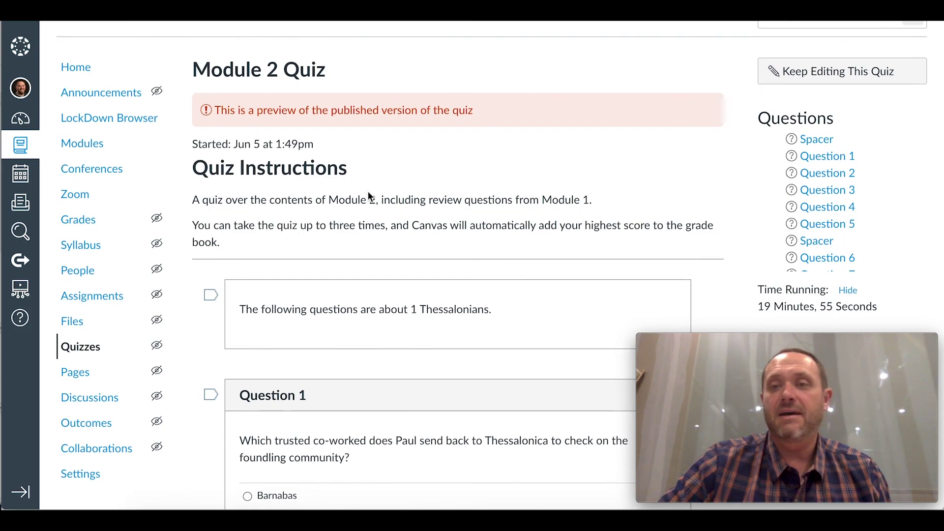
scroll(813, 132, "down", 5)
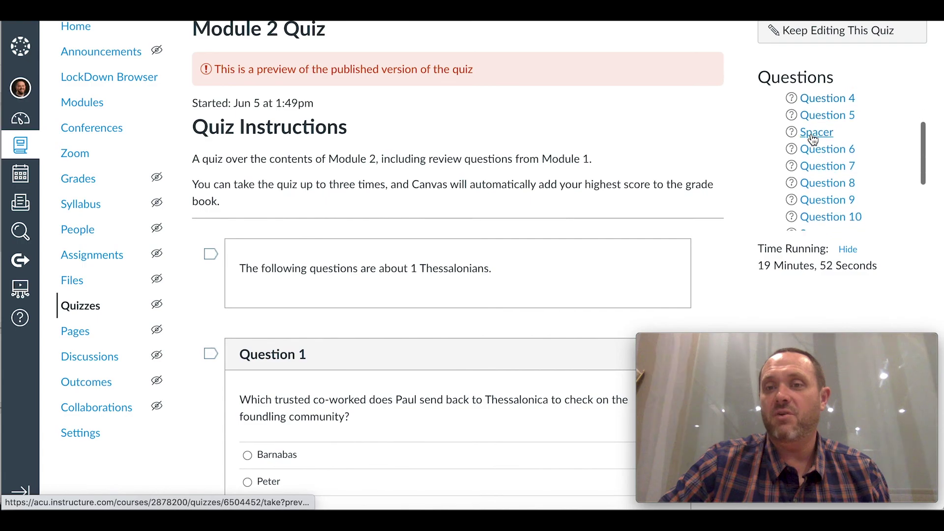
scroll(812, 140, "up", 5)
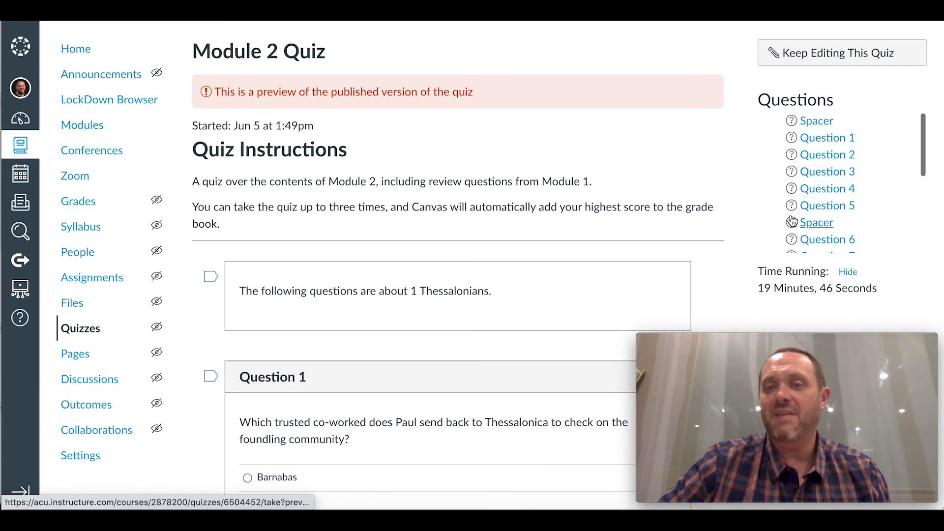
scroll(519, 229, "down", 3)
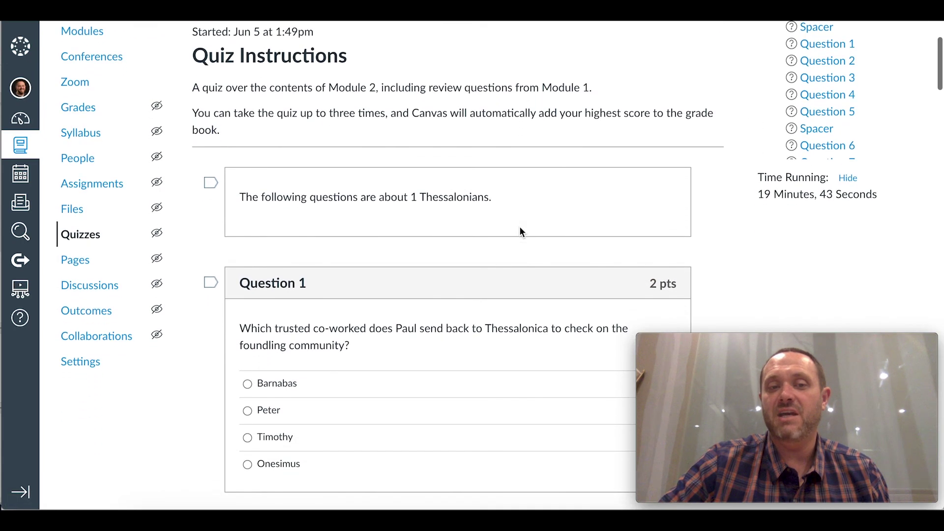
Answer Question 1 with Barnabas and check its status in the question list.
left_click(247, 388)
scroll(532, 393, "up", 3)
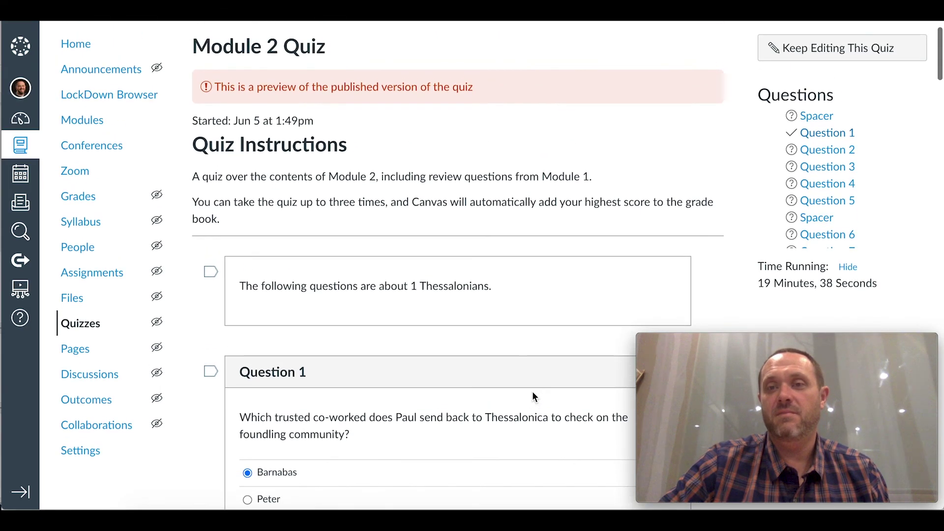
scroll(508, 277, "down", 3)
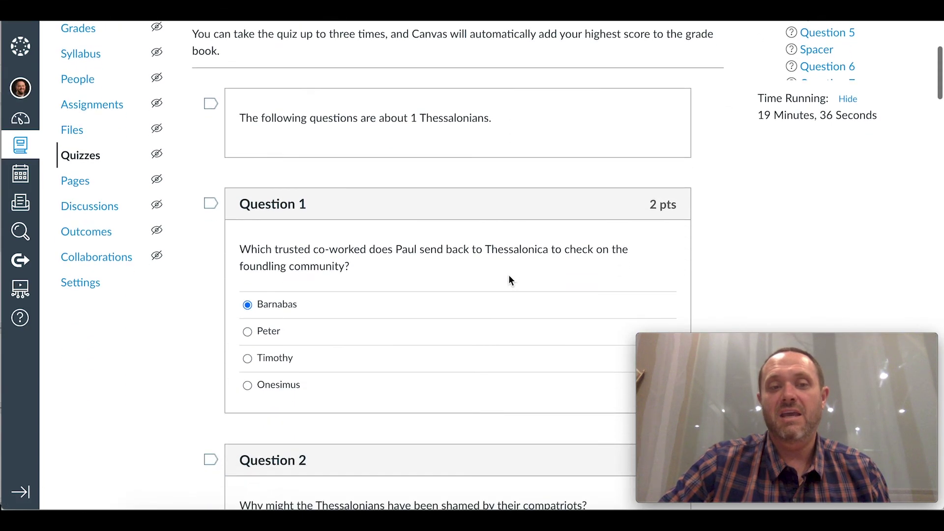
Flag Question 1 for review, jump to it from the question list, and remove the flag again.
left_click(210, 203)
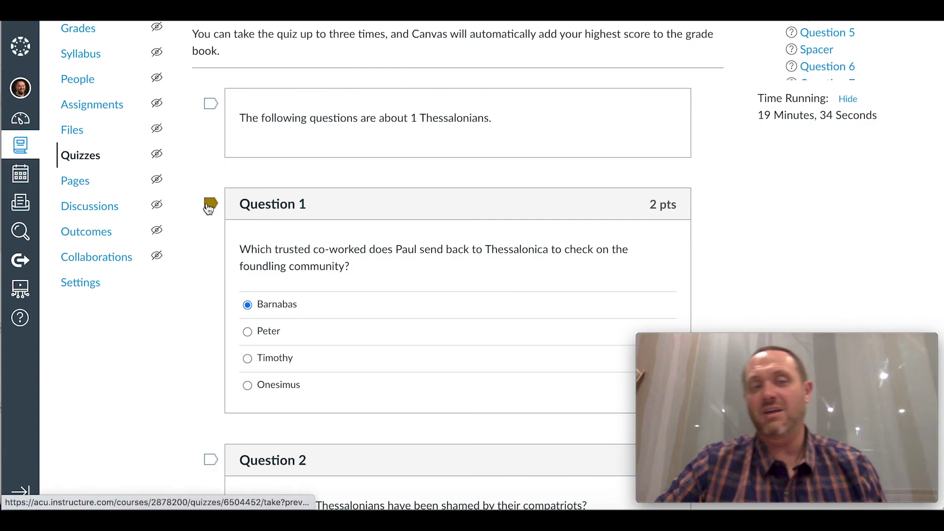
scroll(546, 227, "up", 3)
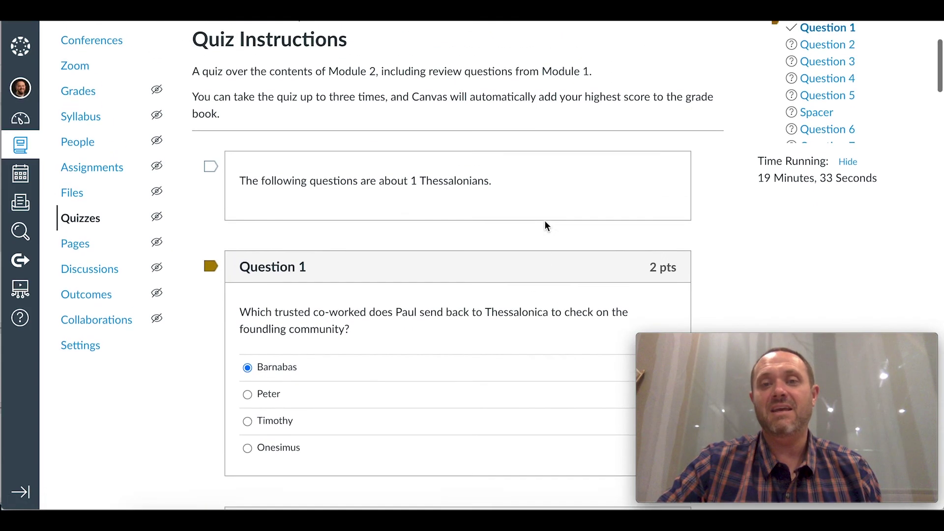
scroll(747, 110, "up", 1)
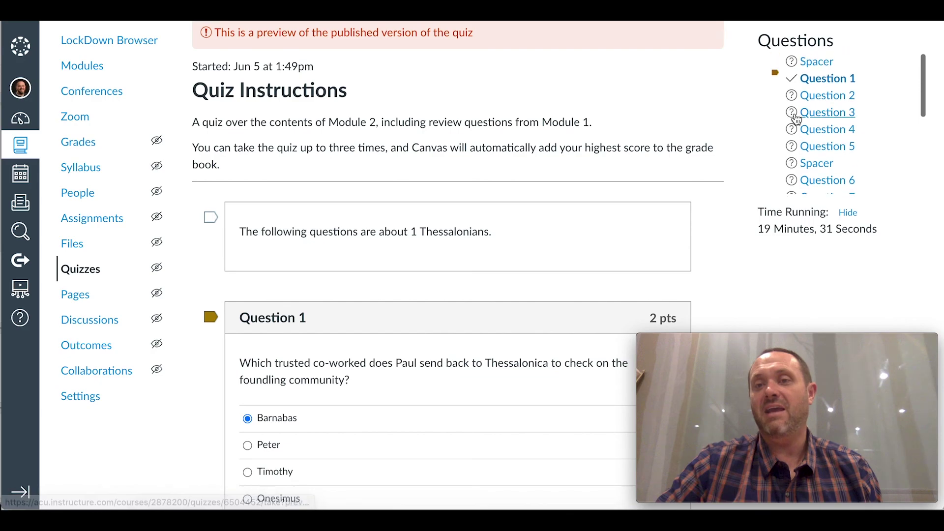
left_click(824, 82)
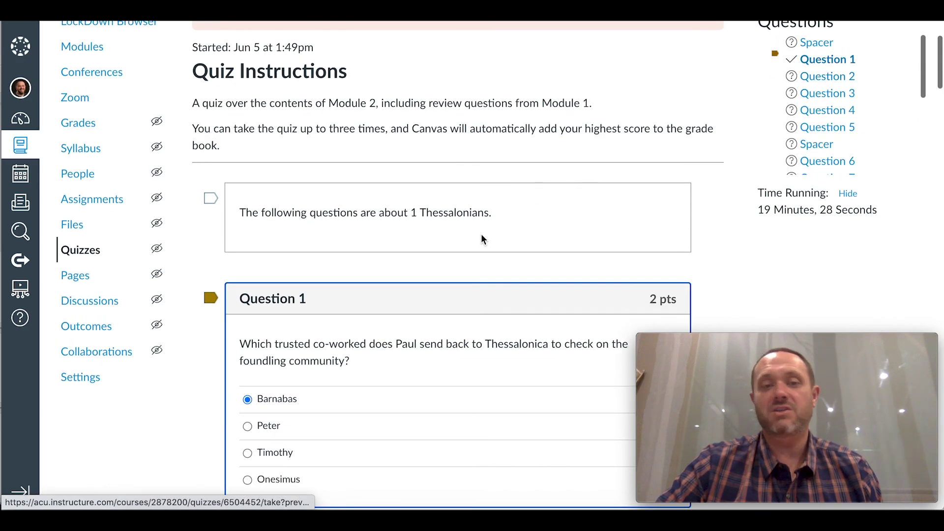
scroll(229, 211, "down", 3)
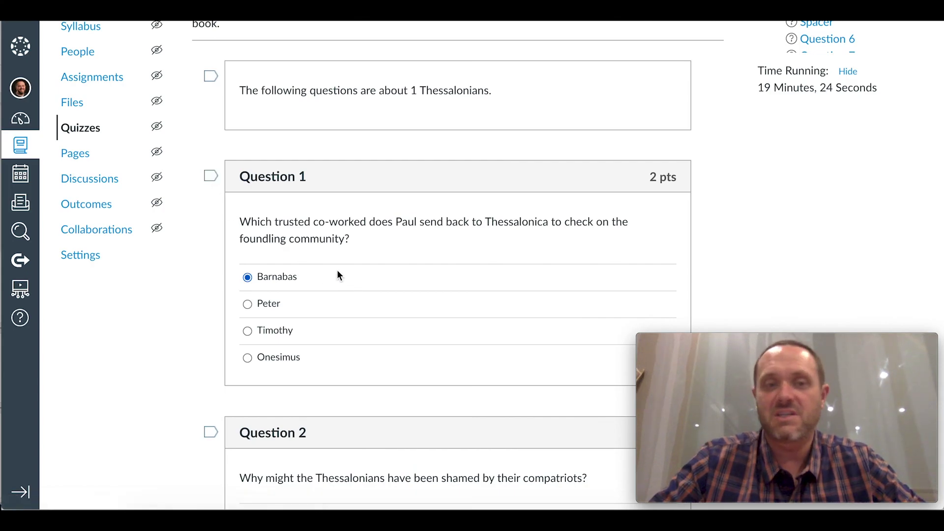
Check the question list and the running time of the quiz preview.
scroll(337, 270, "up", 5)
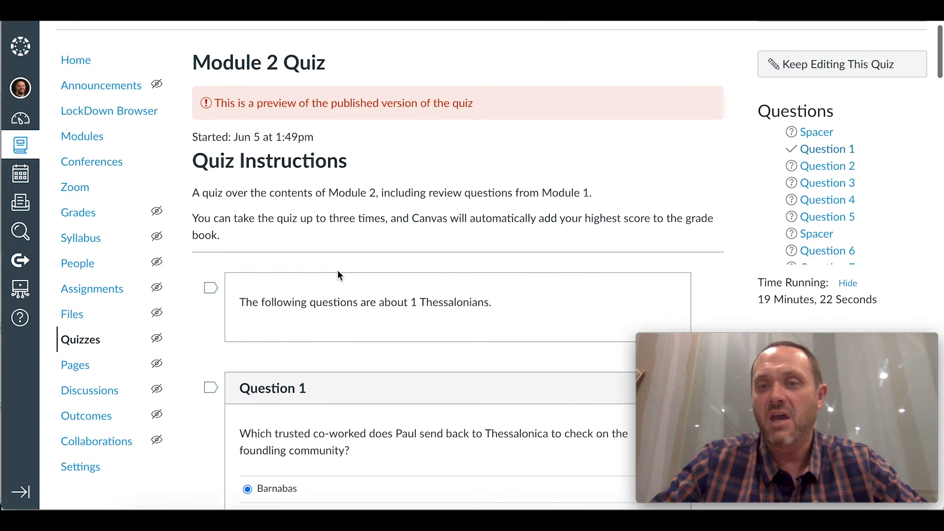
scroll(338, 269, "down", 2)
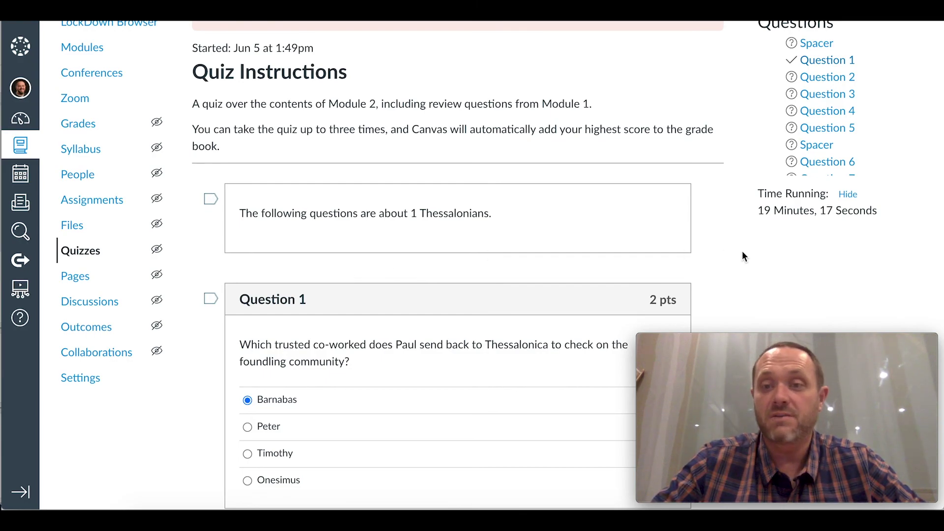
left_click_drag(746, 203, 877, 226)
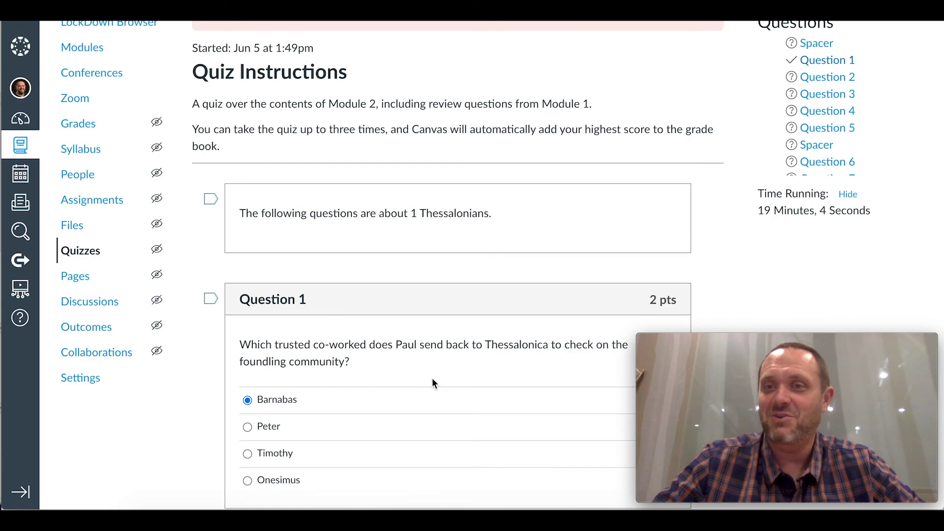
Review the answered questions and the text sections between them, from the 1 Thessalonians section through Question 15.
scroll(431, 377, "down", 4)
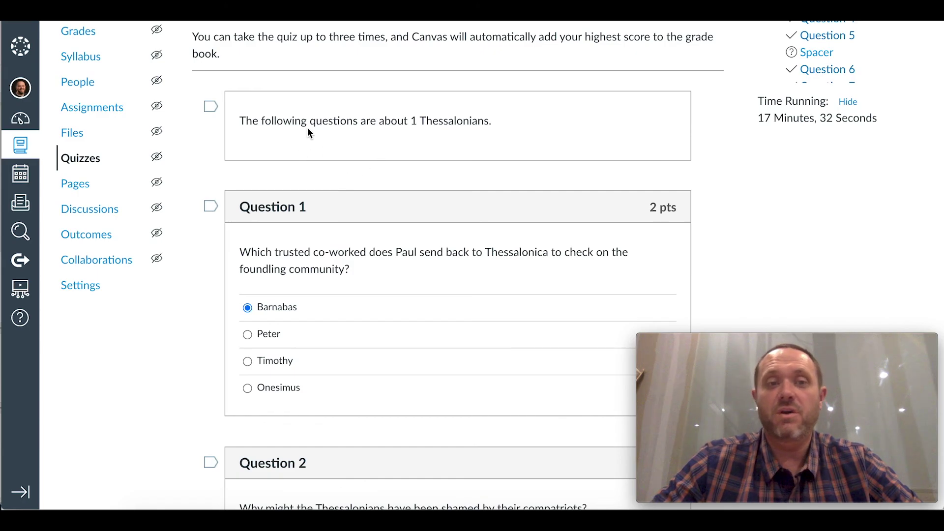
scroll(374, 209, "down", 1)
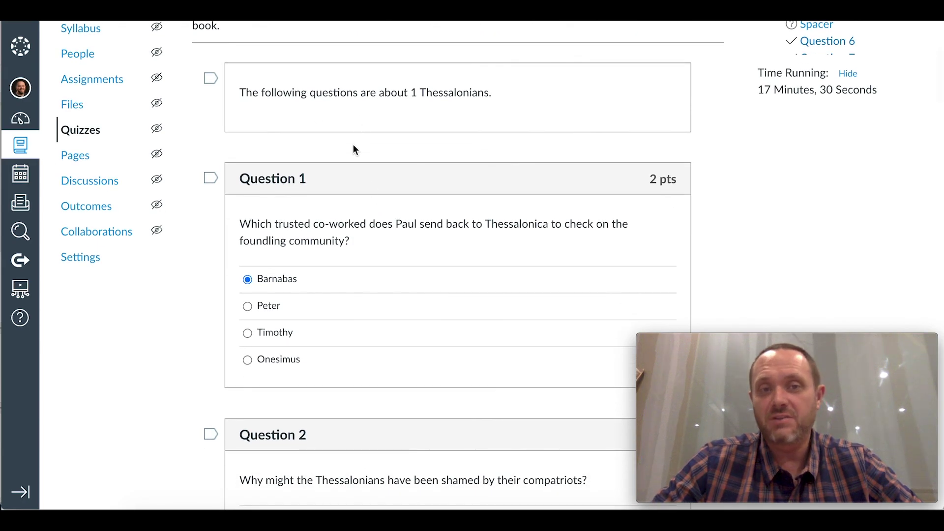
scroll(367, 171, "down", 5)
scroll(368, 171, "down", 6)
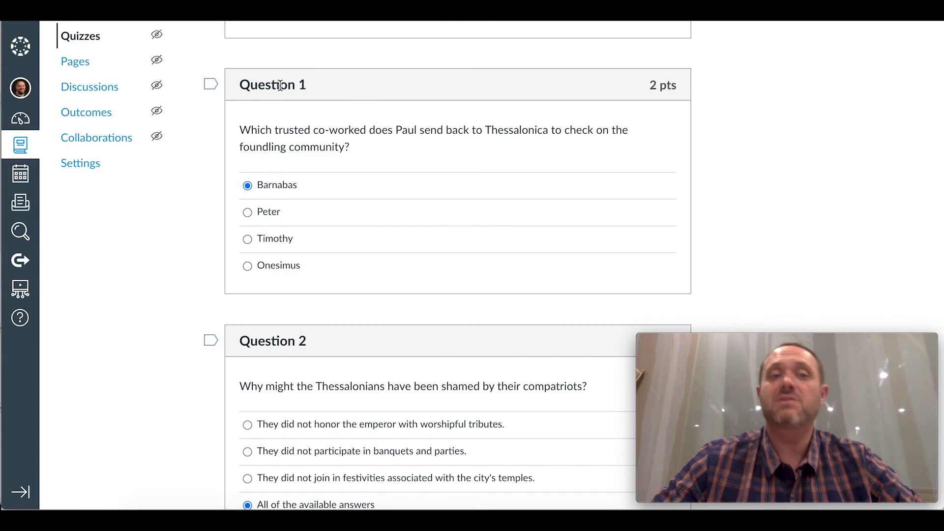
scroll(396, 222, "up", 1)
scroll(395, 222, "up", 4)
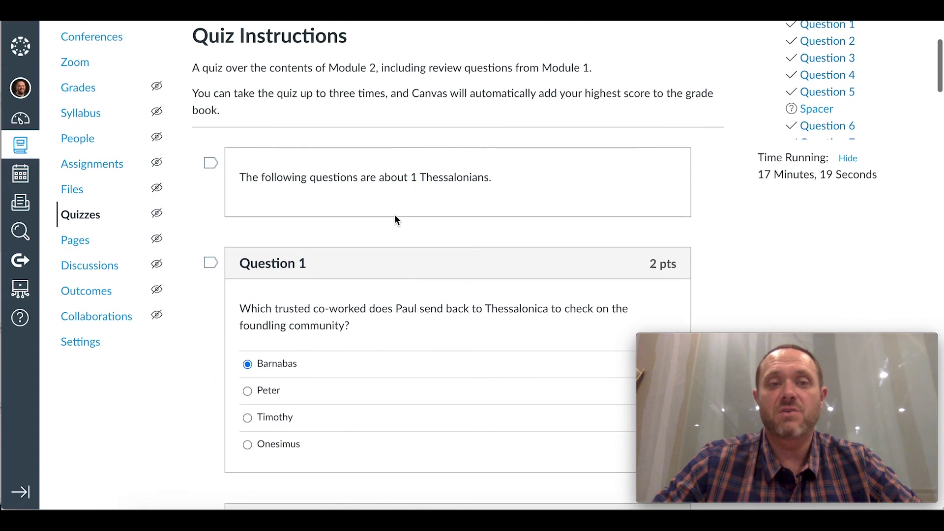
scroll(411, 297, "down", 5)
scroll(411, 295, "down", 15)
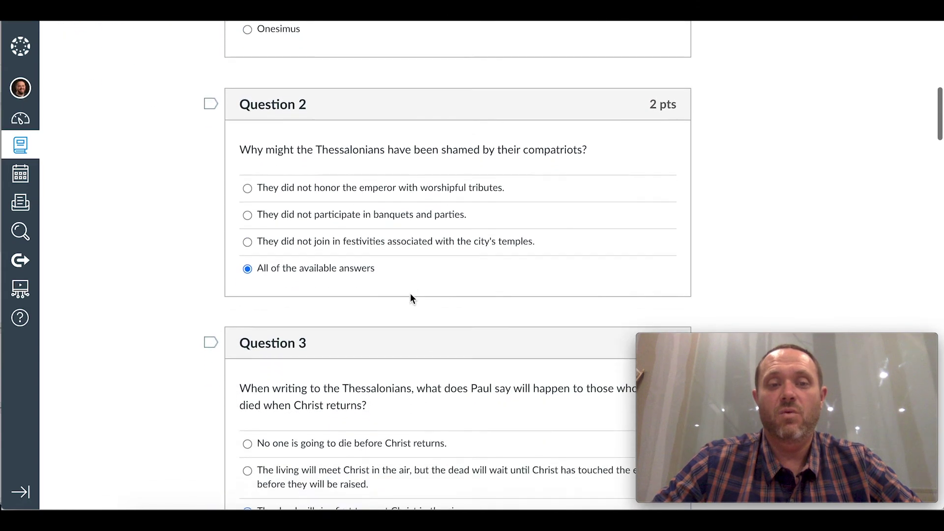
scroll(410, 293, "down", 4)
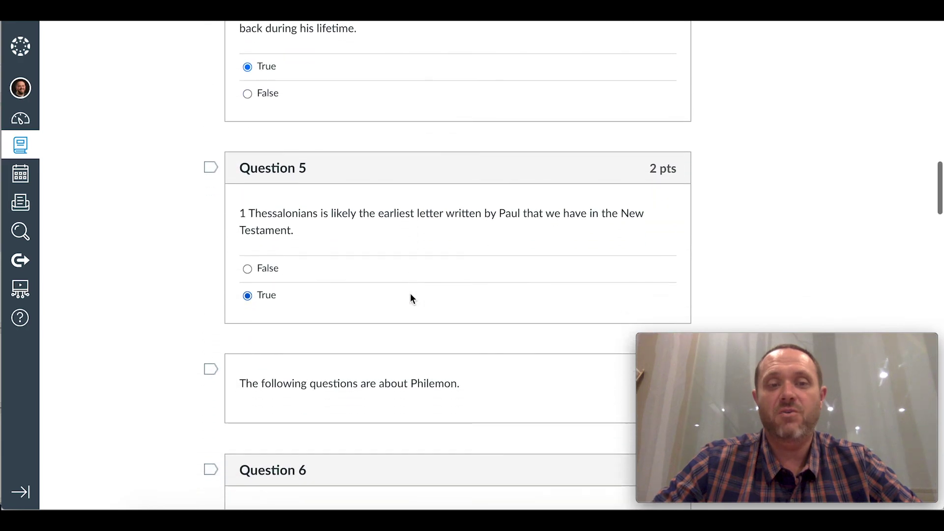
scroll(407, 294, "down", 4)
scroll(408, 298, "down", 18)
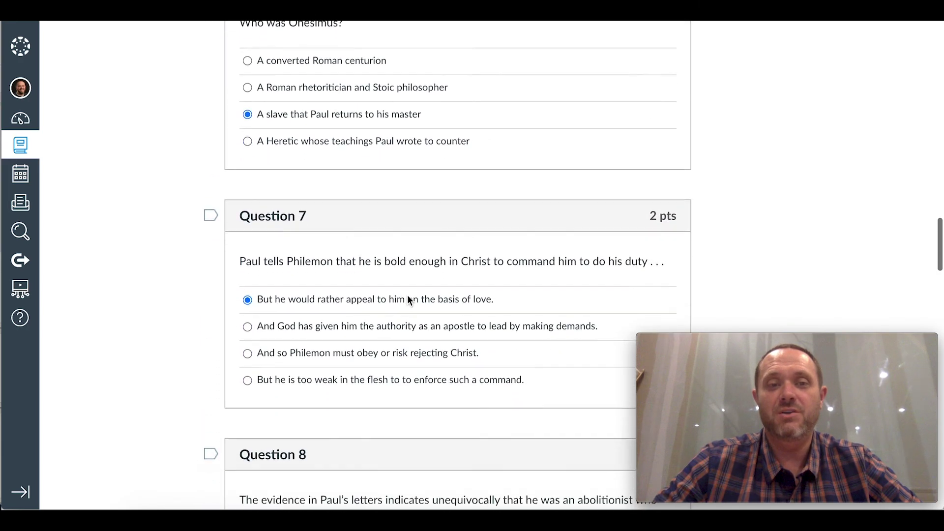
scroll(407, 293, "down", 6)
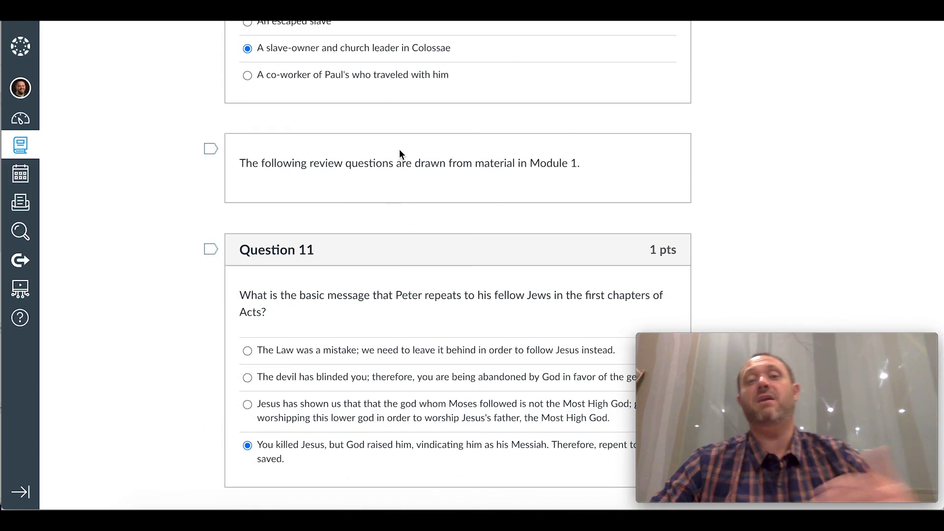
scroll(393, 186, "down", 15)
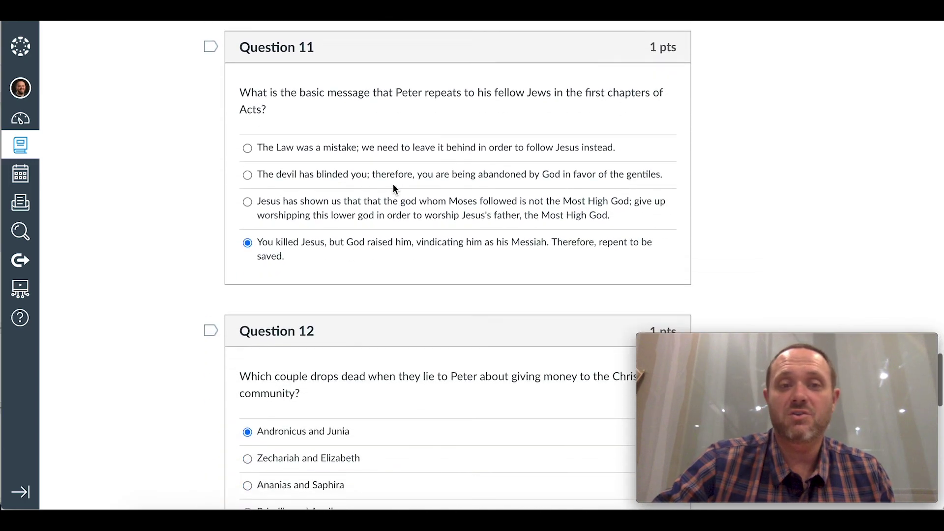
scroll(394, 188, "down", 8)
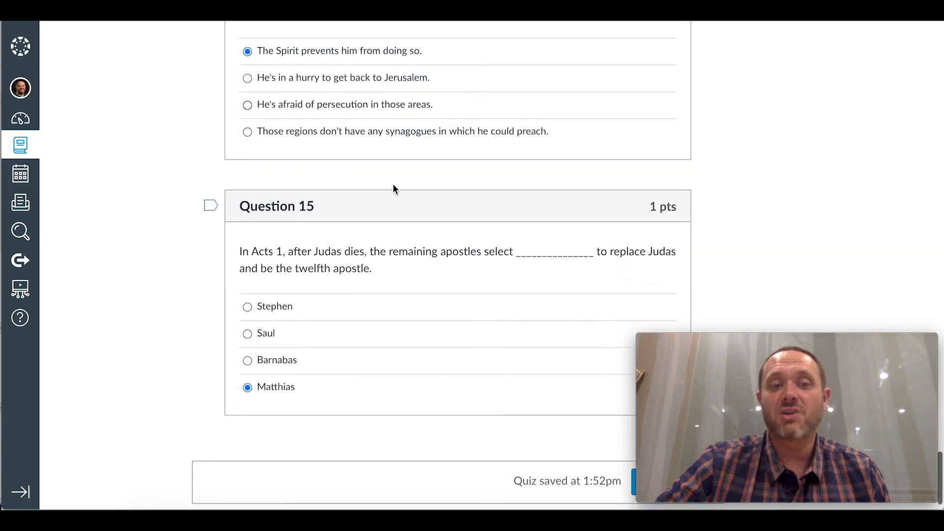
Return to the question list and jump to the spacer that introduces the Module 1 review questions before Question 11.
scroll(394, 188, "up", 20)
scroll(394, 188, "up", 20)
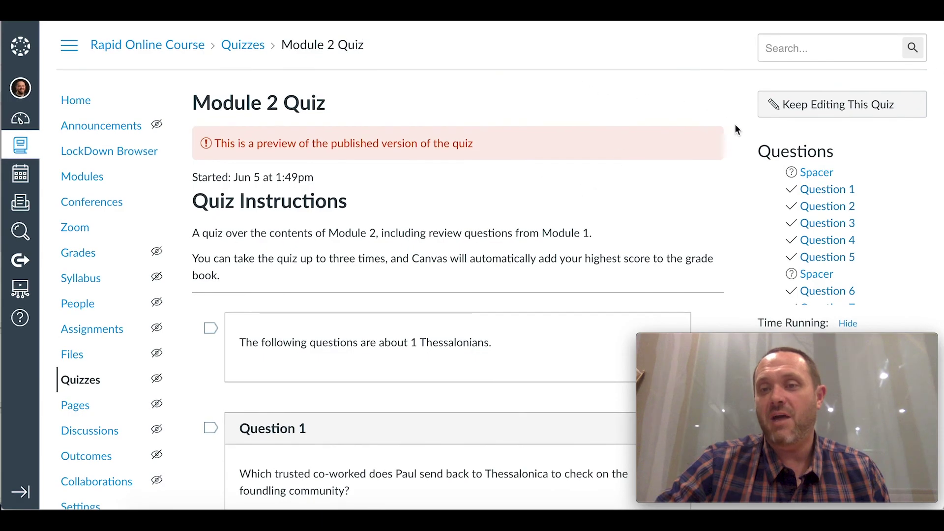
scroll(826, 217, "down", 5)
scroll(824, 216, "down", 1)
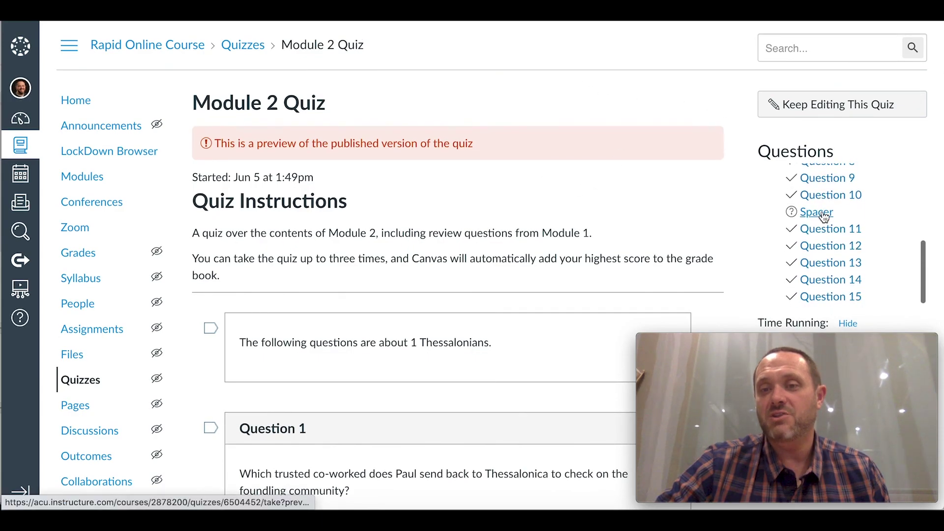
left_click(820, 209)
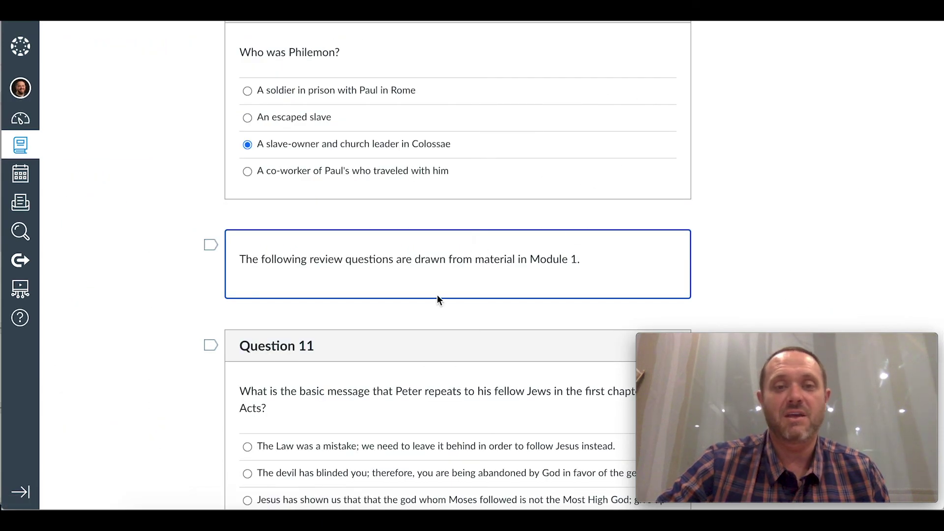
Go to the end of the quiz, move the Movie Recording window clear of the submission area, and submit the quiz preview.
scroll(436, 294, "down", 12)
scroll(439, 299, "down", 10)
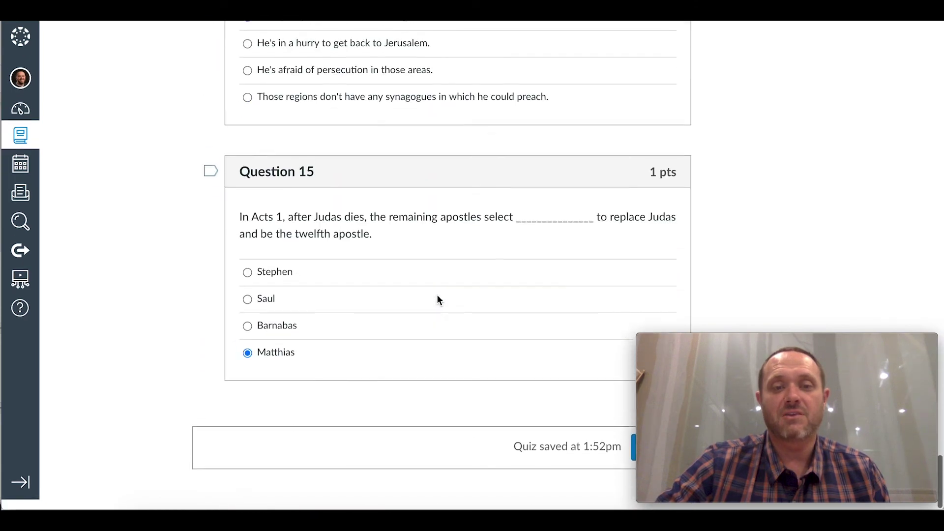
mouse_move(741, 359)
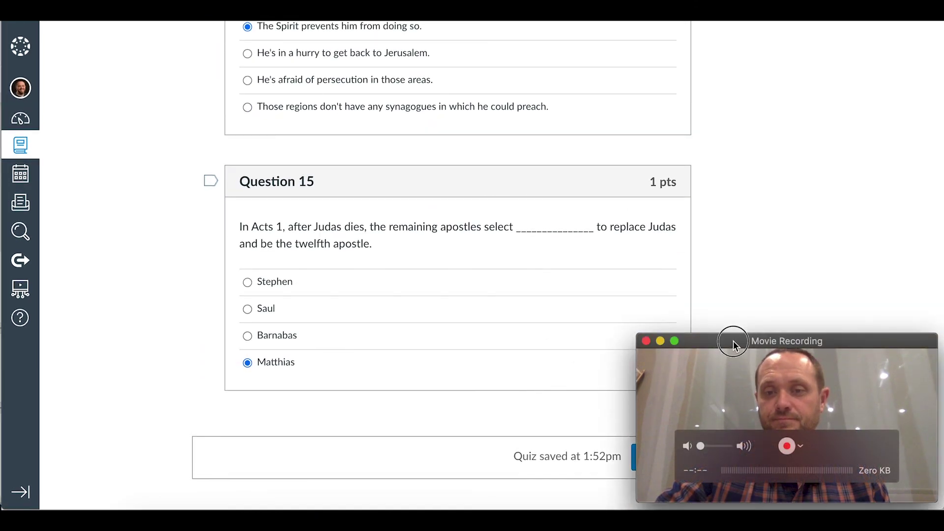
left_click_drag(733, 341, 737, 266)
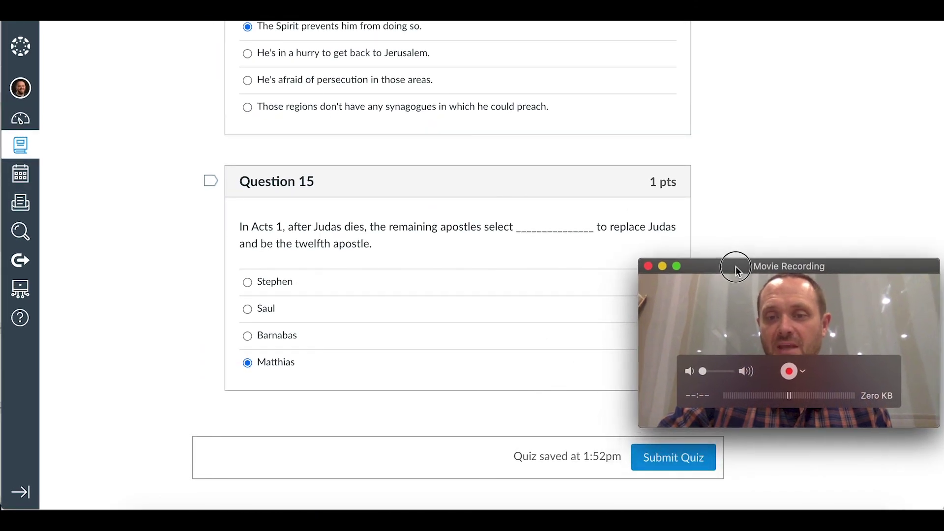
left_click(672, 461)
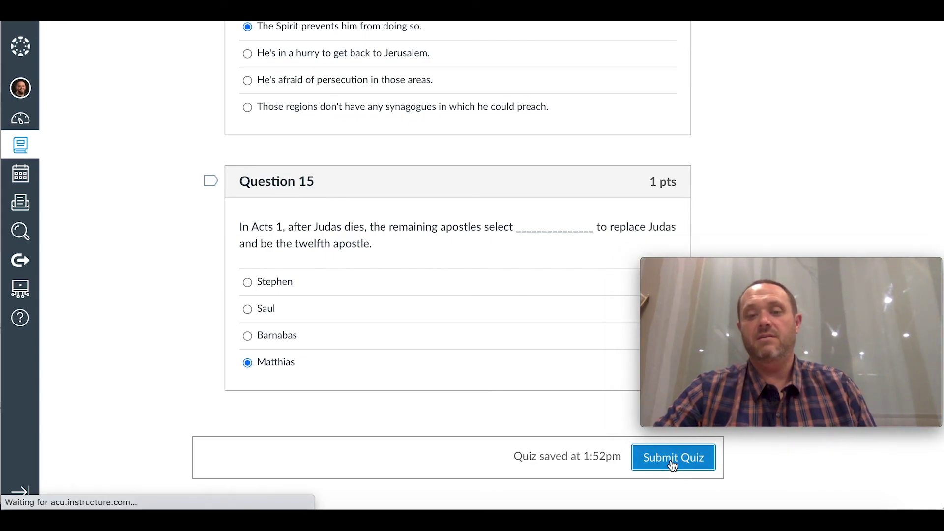
Move the Movie Recording window clear of the quiz description and the last attempt details.
mouse_move(695, 260)
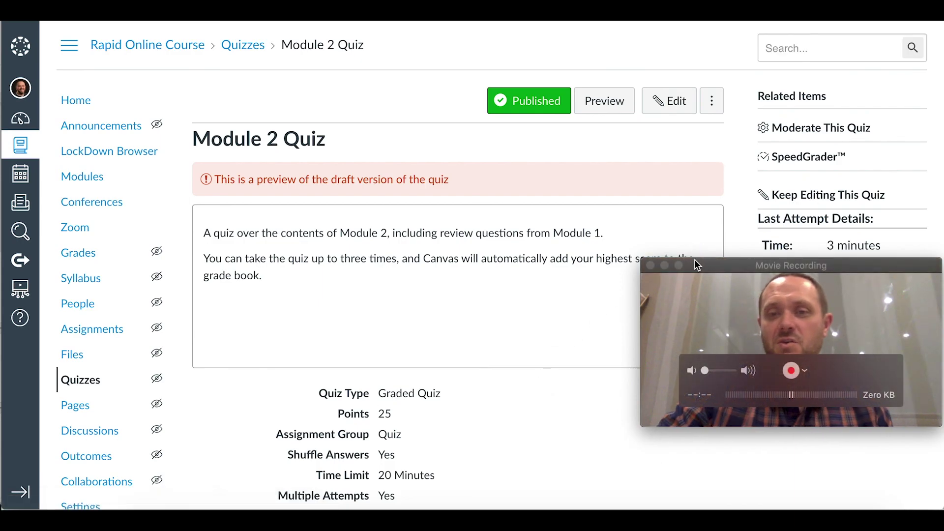
left_click_drag(698, 262, 697, 337)
scroll(464, 330, "down", 3)
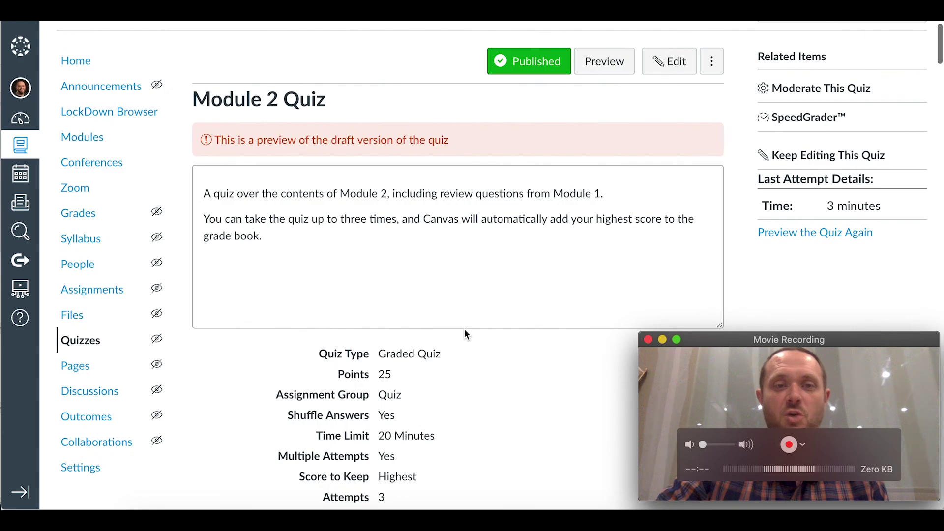
scroll(465, 331, "up", 2)
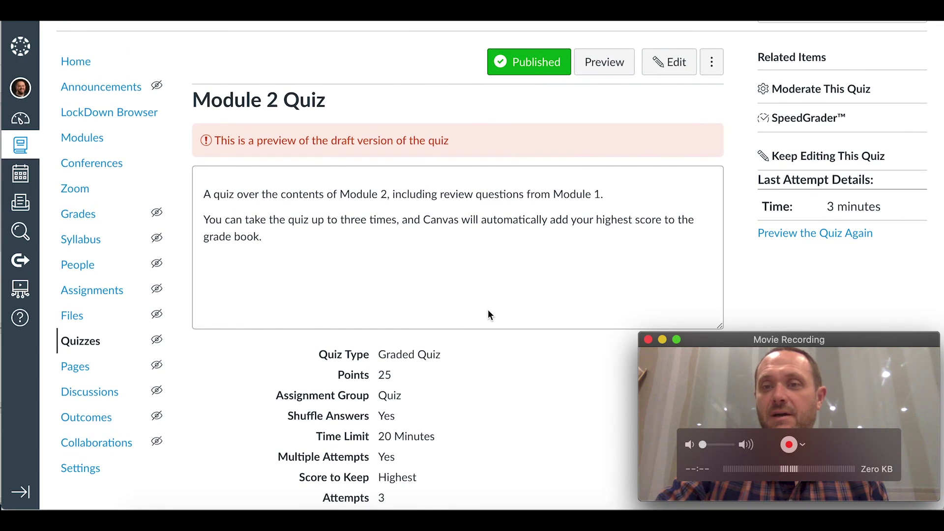
Examine the attempt score and how Questions 1 and 2 are marked in the submitted quiz results.
scroll(514, 278, "down", 3)
scroll(515, 279, "down", 15)
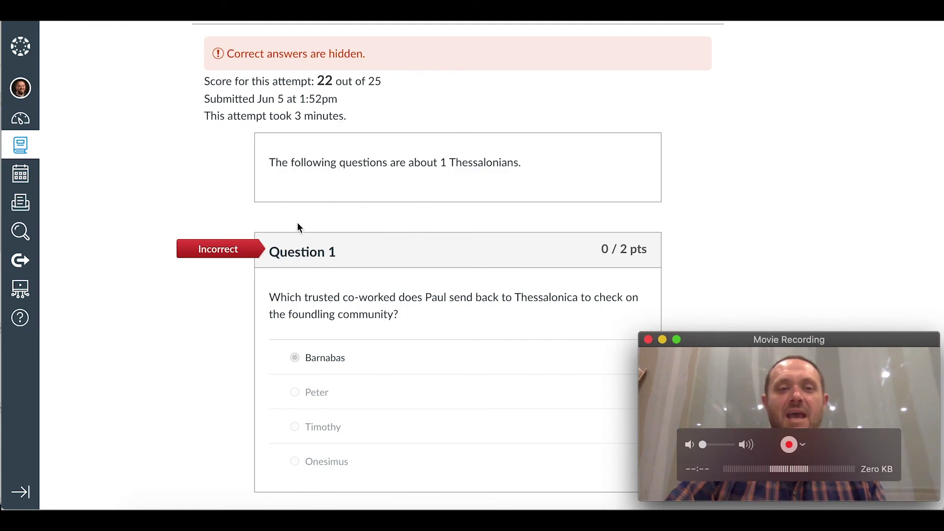
scroll(272, 240, "down", 1)
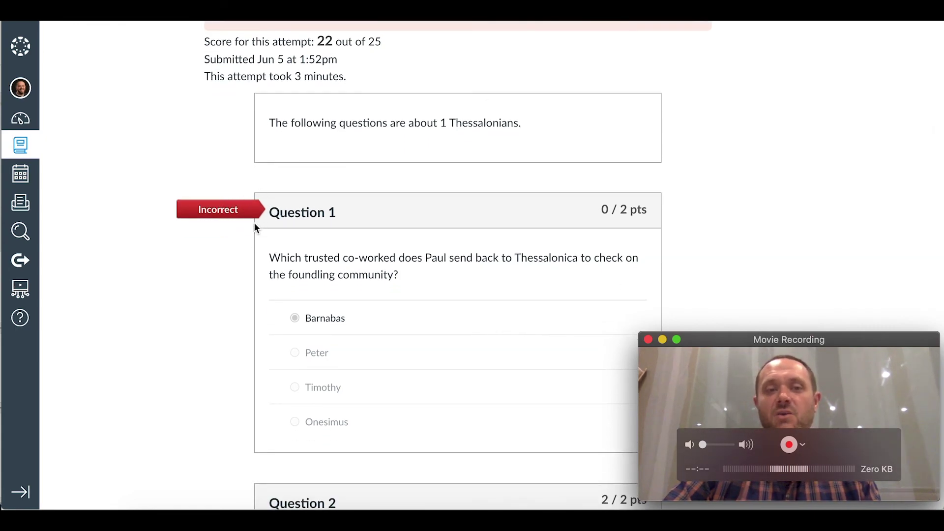
scroll(254, 227, "down", 3)
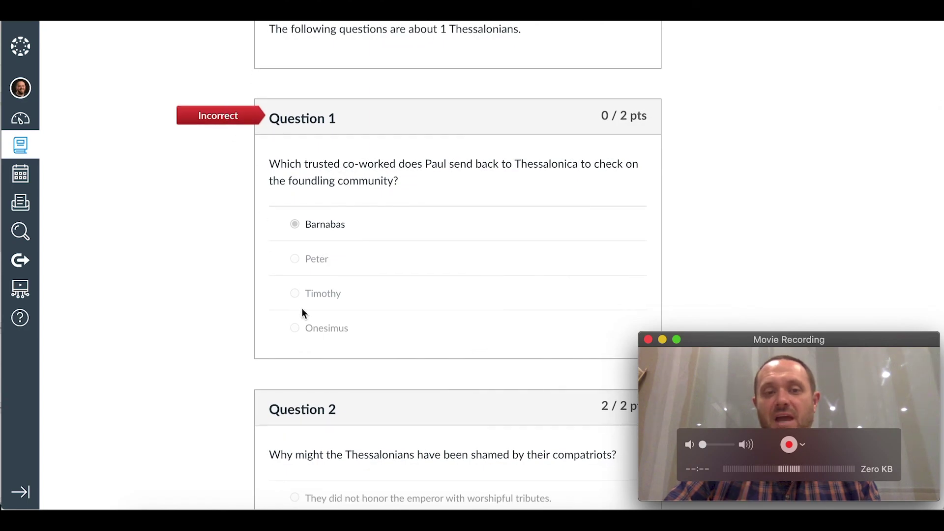
scroll(303, 313, "down", 5)
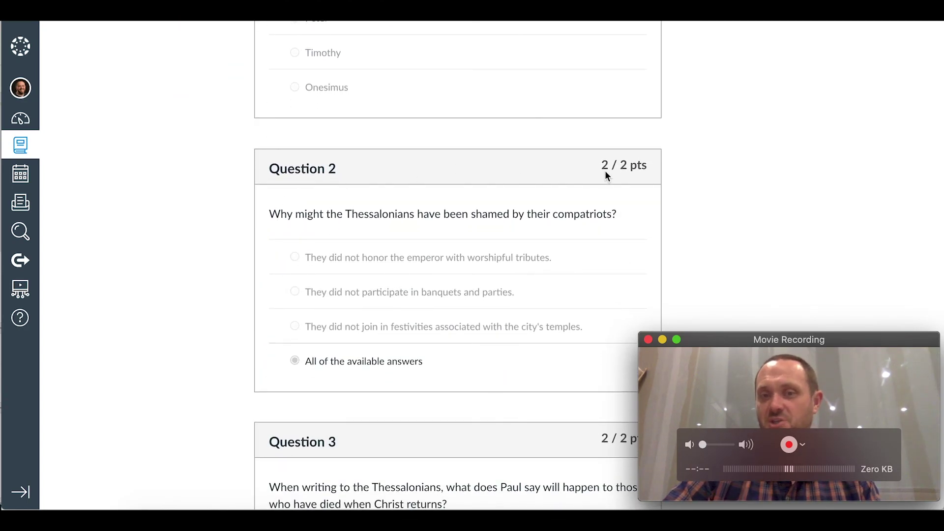
scroll(348, 365, "up", 5)
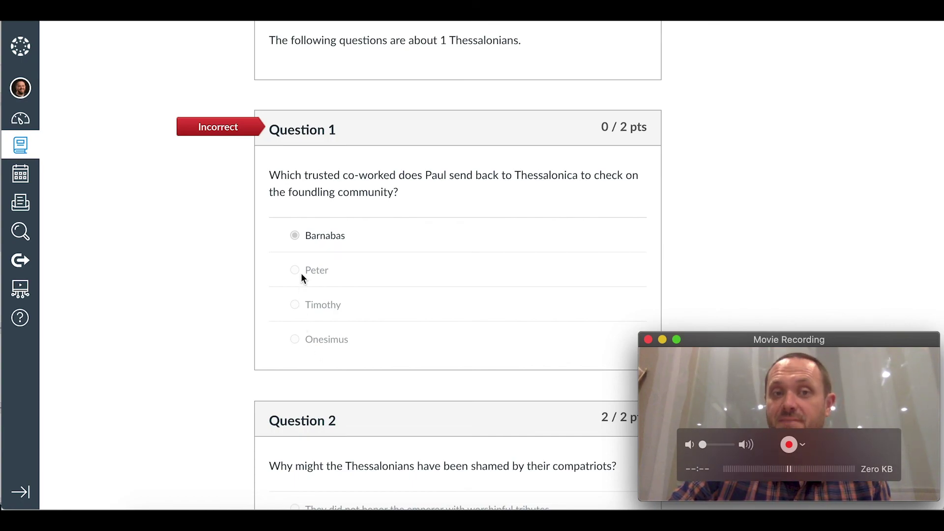
Review the marking of the remaining questions through Question 12 and the Module 1 review section, and return to the quiz details.
scroll(370, 337, "down", 20)
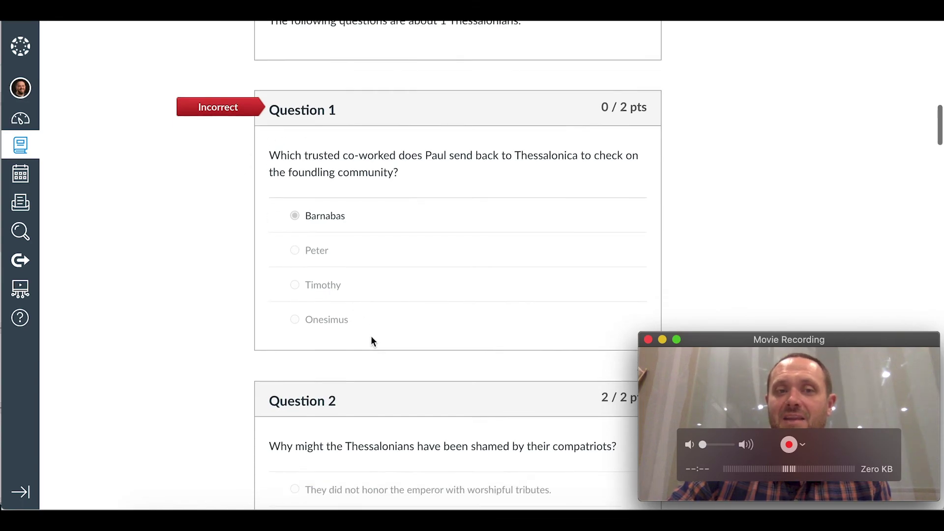
scroll(372, 339, "down", 20)
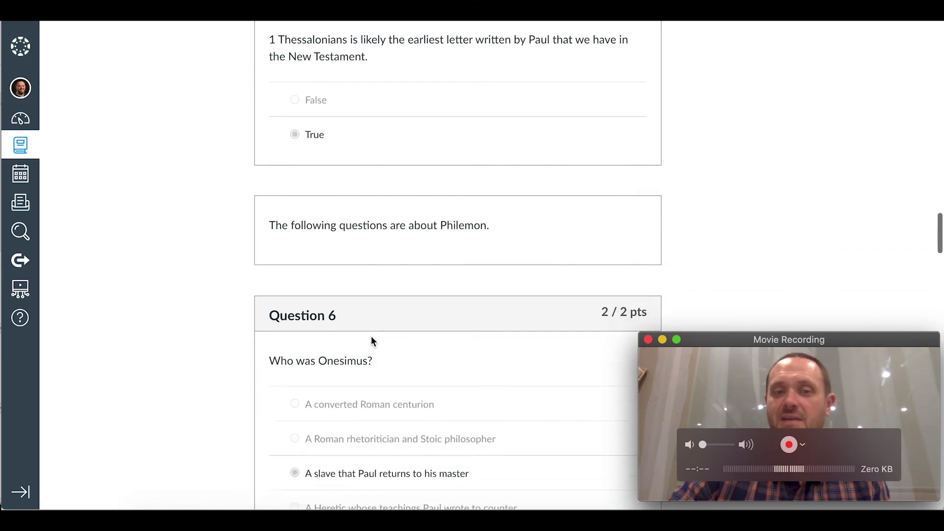
scroll(370, 335, "down", 15)
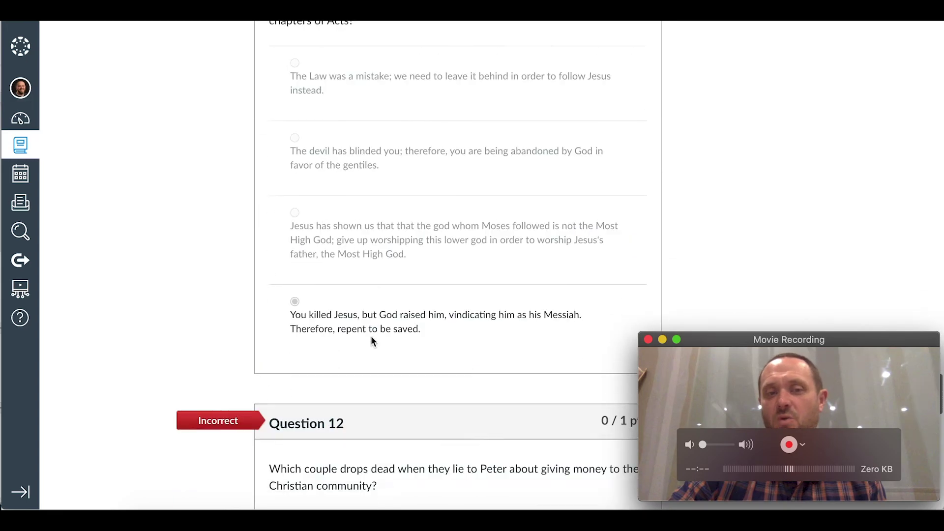
scroll(315, 216, "up", 3)
scroll(304, 207, "up", 1)
scroll(303, 204, "down", 1)
scroll(364, 199, "up", 20)
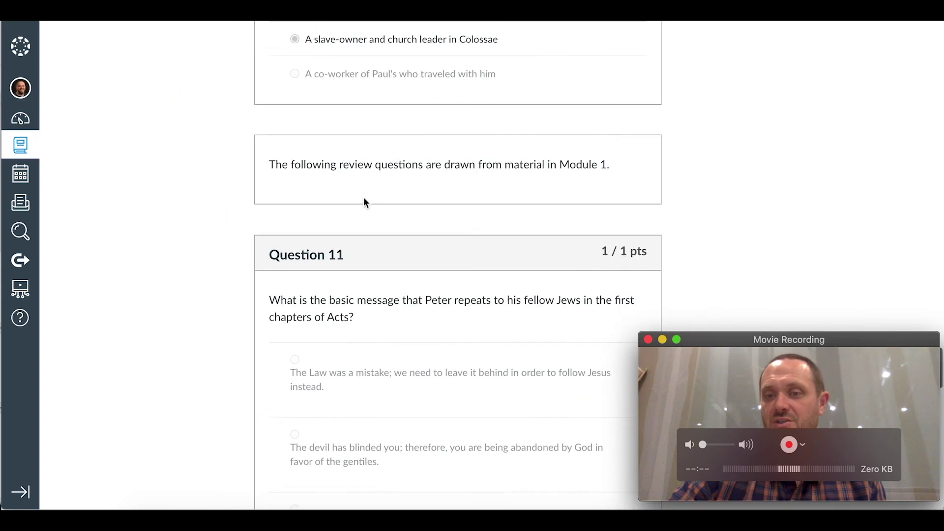
scroll(364, 199, "up", 20)
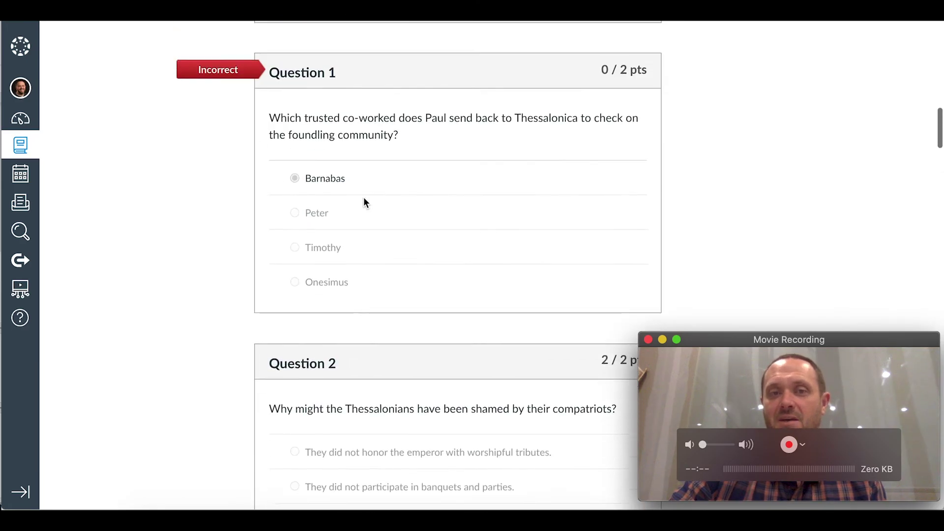
scroll(364, 200, "up", 15)
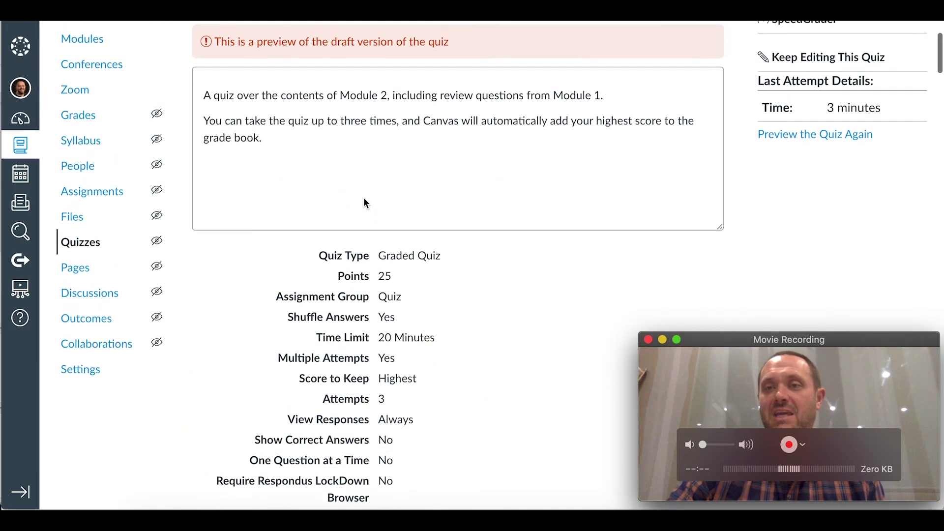